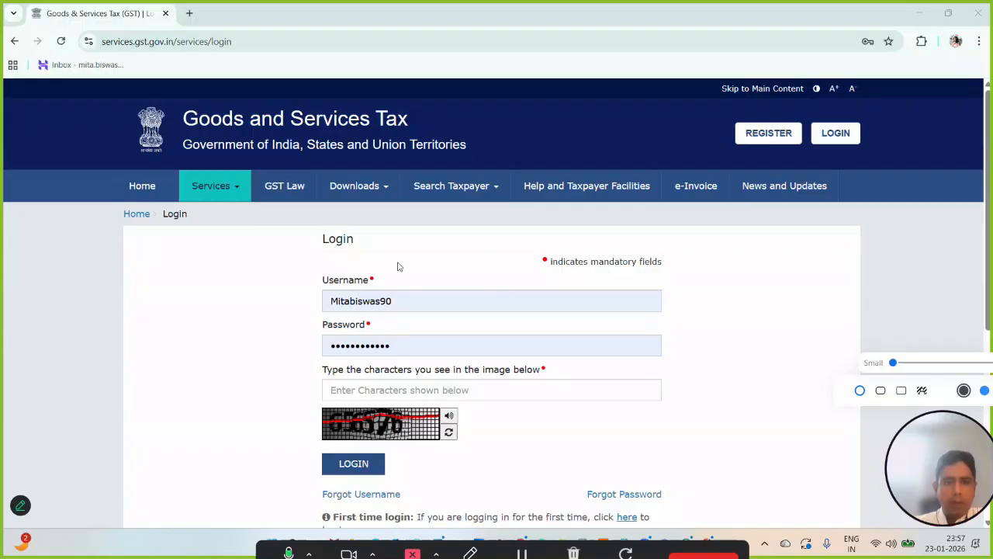
- Enter the captcha characters and log in to the GST portal with the prefilled credentials
scroll(398, 267, down, 1)
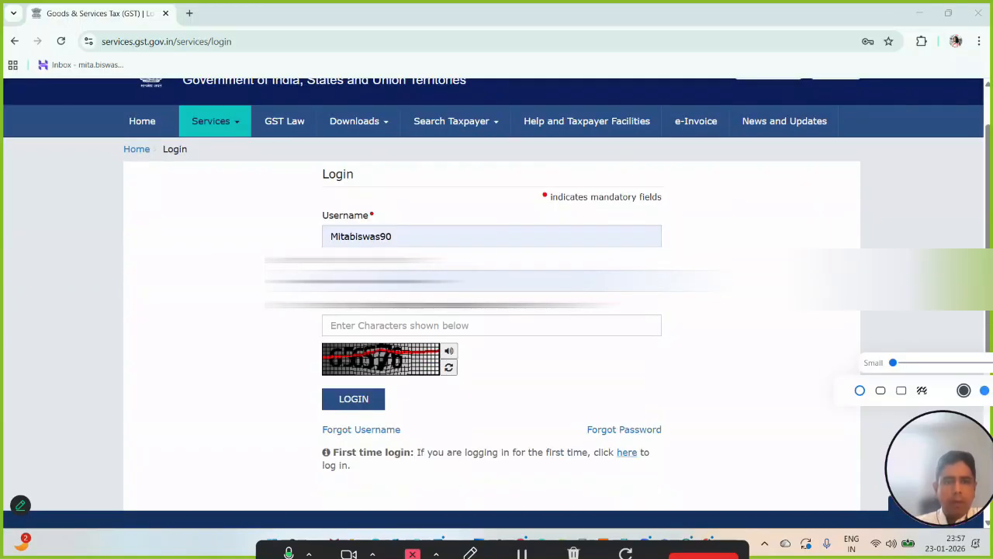
click(373, 332)
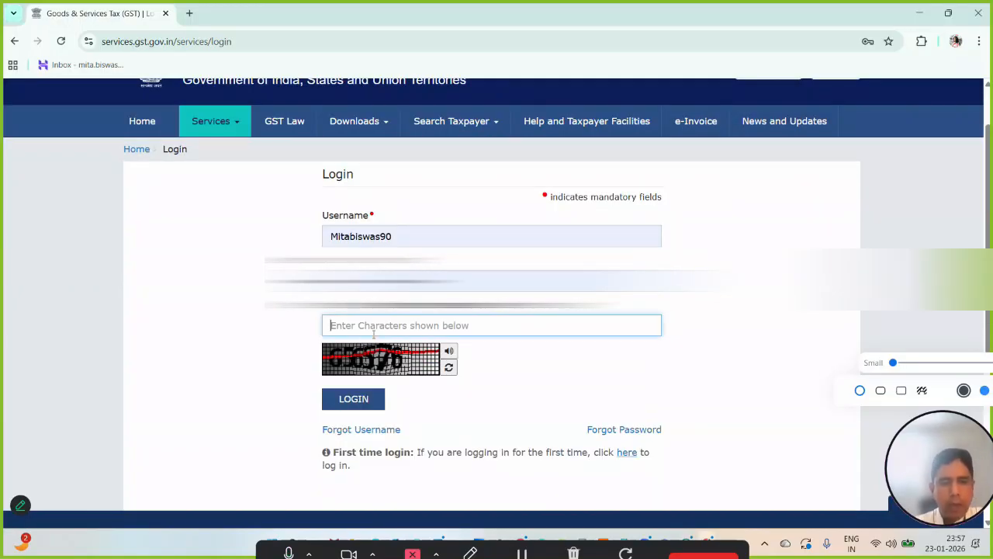
text(6)
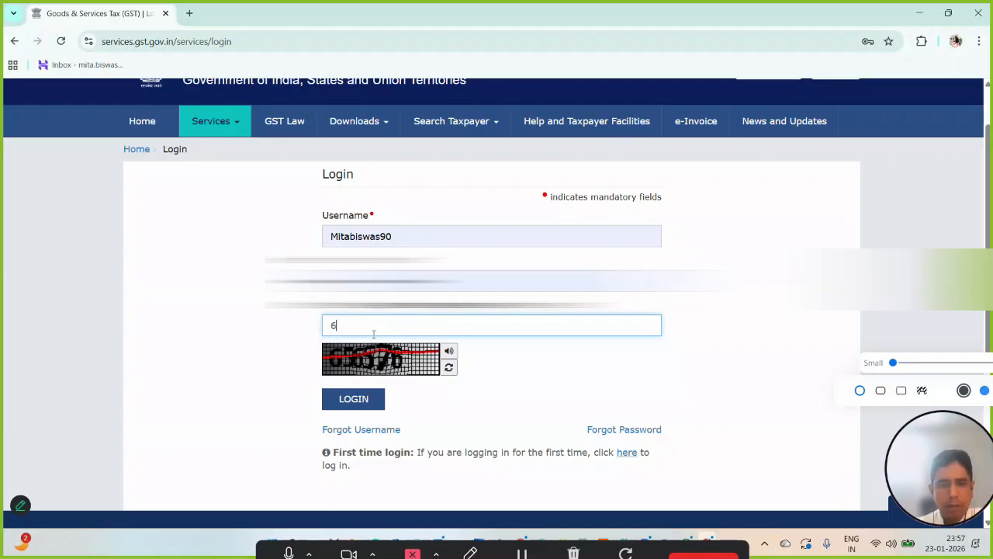
text(56576)
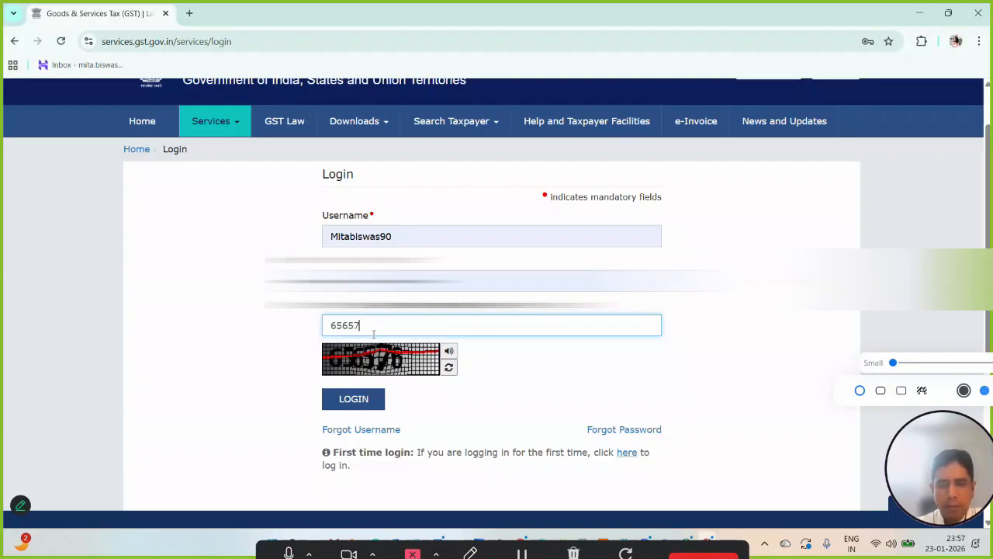
click(348, 400)
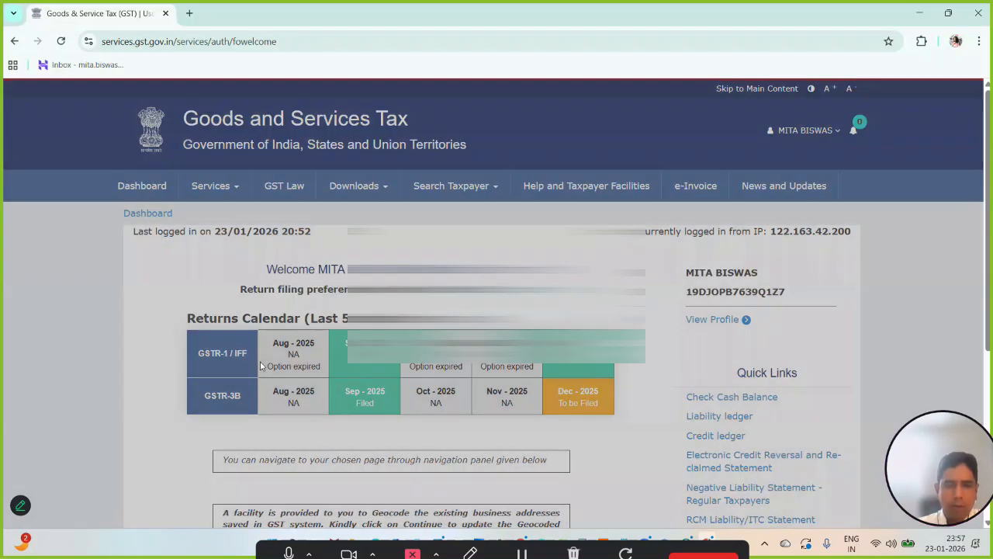
- Continue from the welcome page to the taxpayer dashboard and open the File Returns page
scroll(260, 365, down, 1)
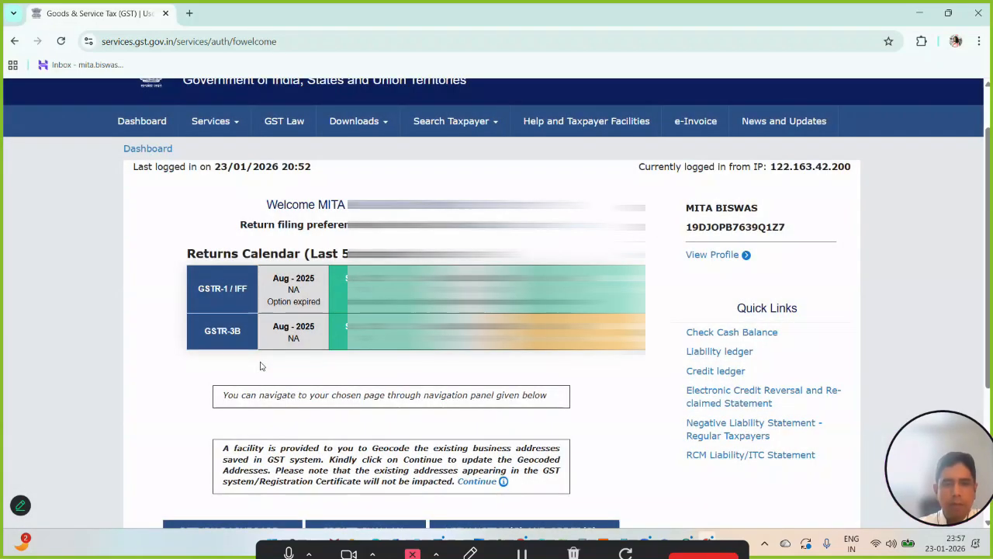
scroll(261, 365, down, 1)
scroll(261, 365, down, 1)
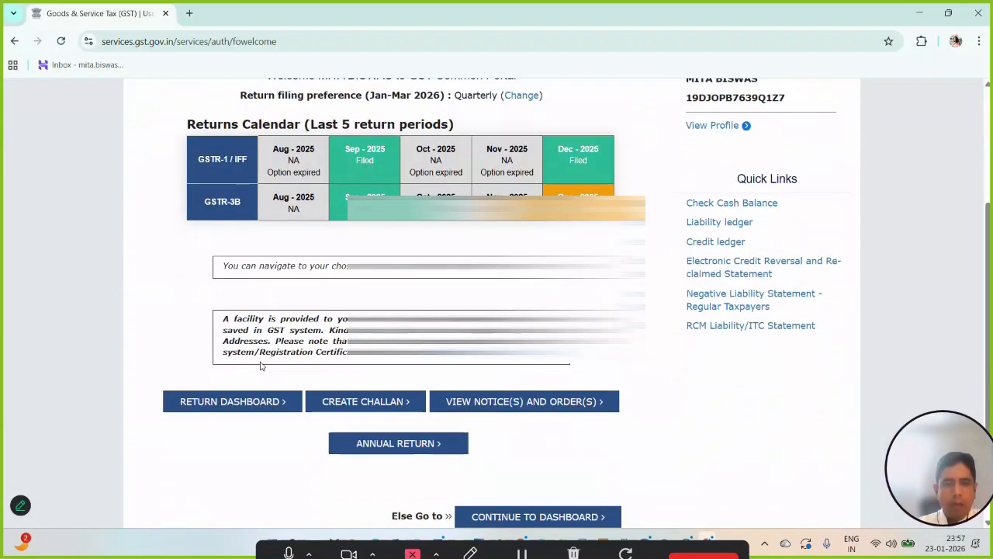
click(515, 515)
scroll(491, 399, down, 3)
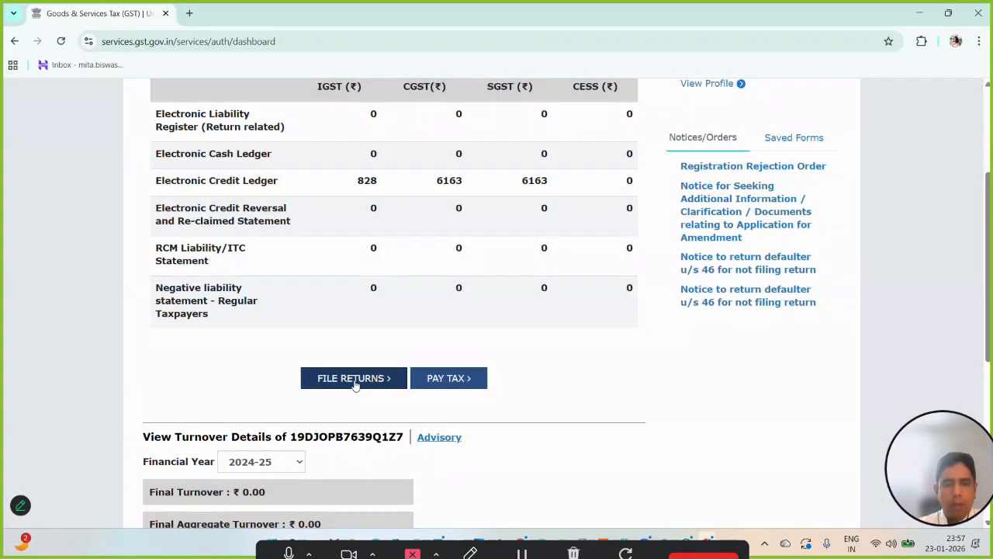
click(355, 385)
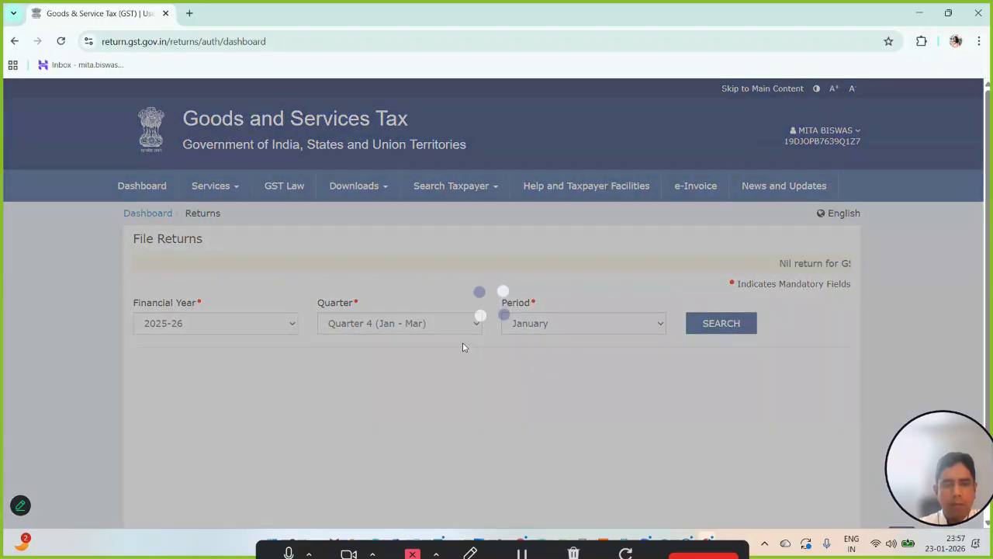
- Search the 2025-26 returns for Quarter 3 (Oct - Dec), period December
click(439, 326)
click(407, 379)
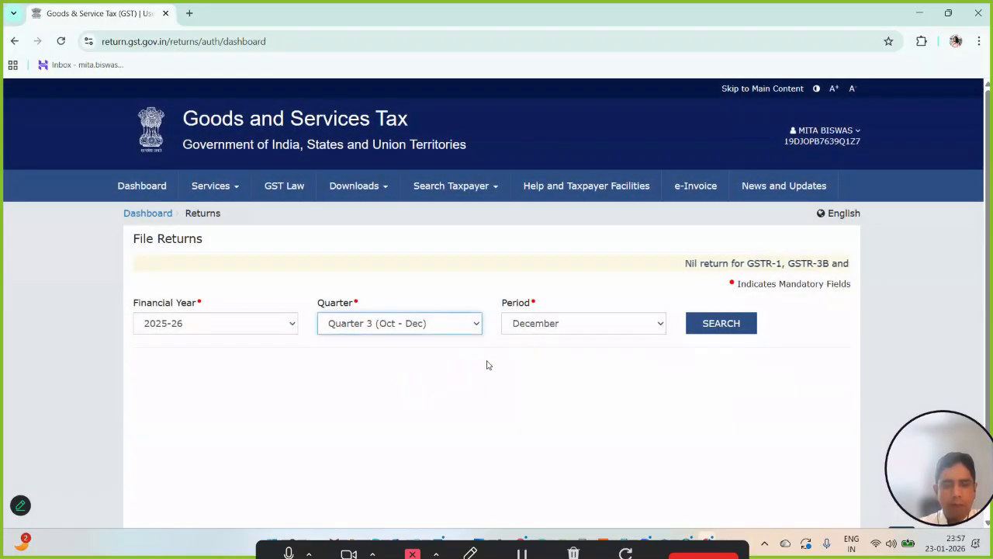
click(702, 327)
scroll(455, 383, down, 3)
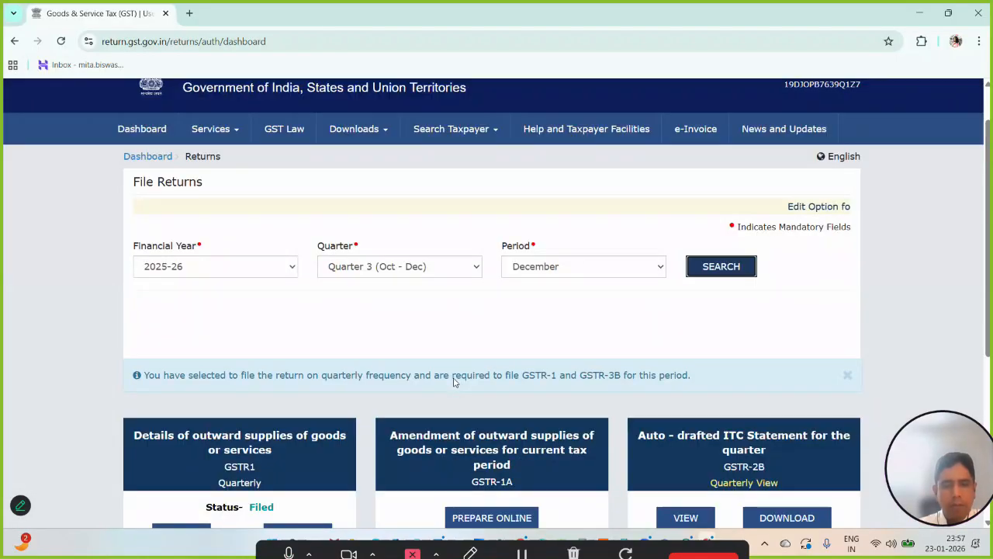
scroll(455, 383, down, 1)
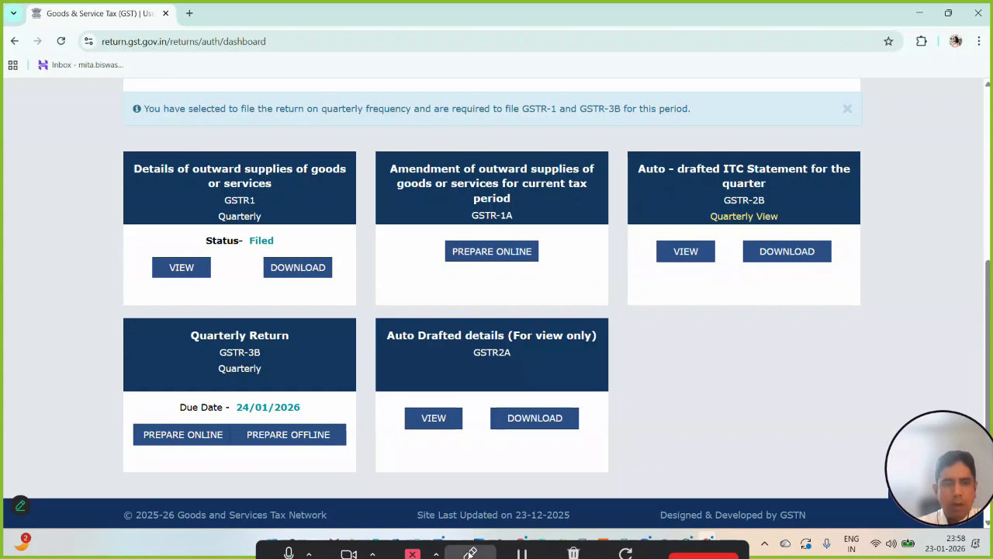
click(470, 553)
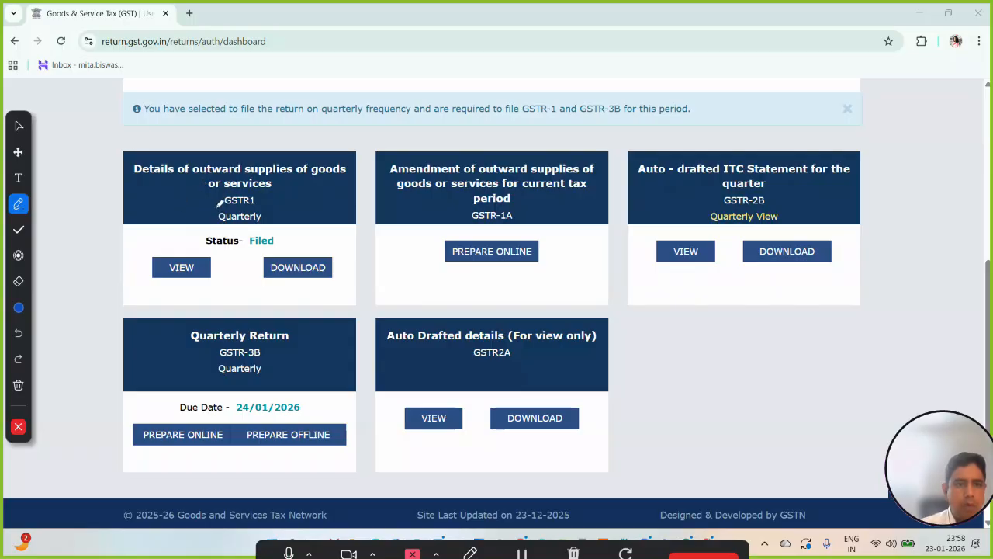
mouse_move(204, 208)
mouse_down()
mouse_move(225, 218)
mouse_move(326, 162)
mouse_up()
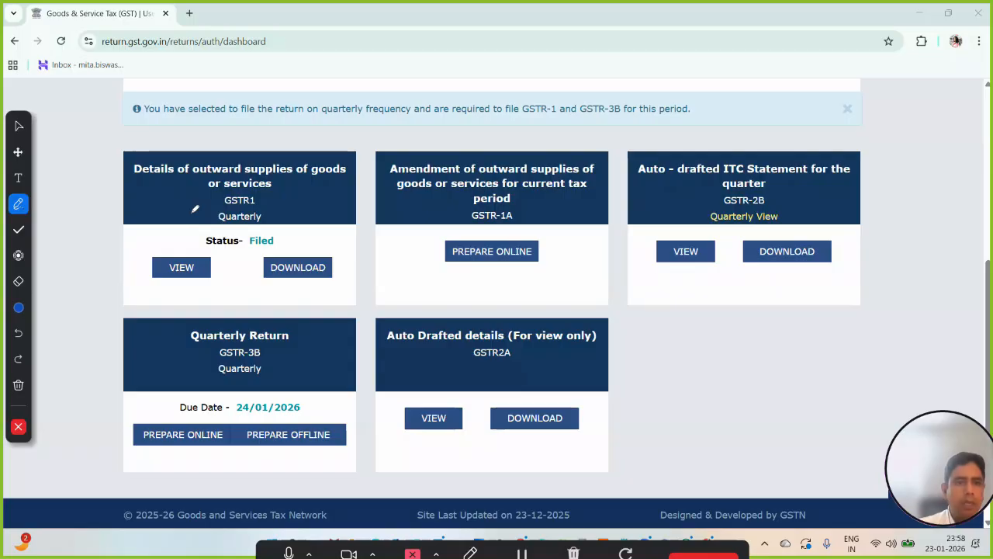
click(18, 310)
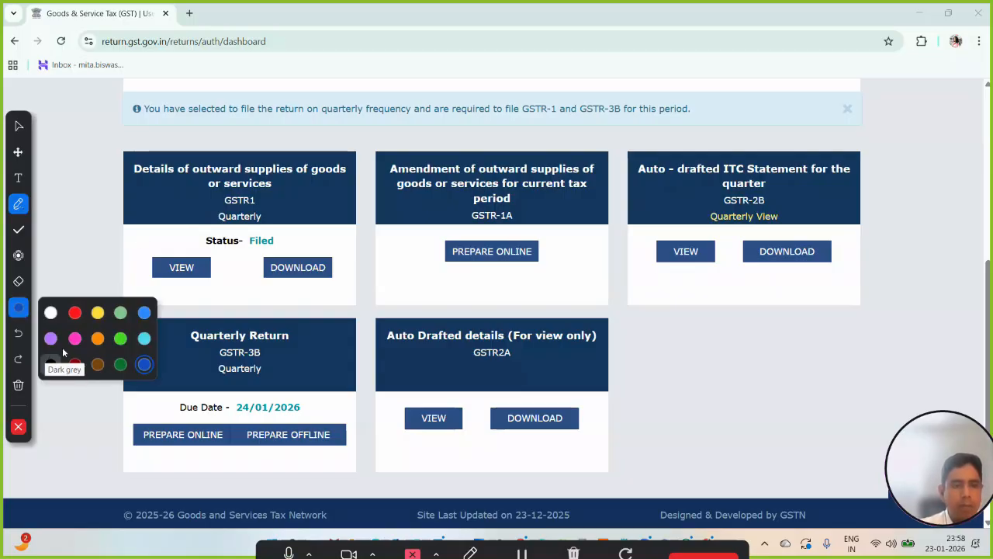
click(75, 312)
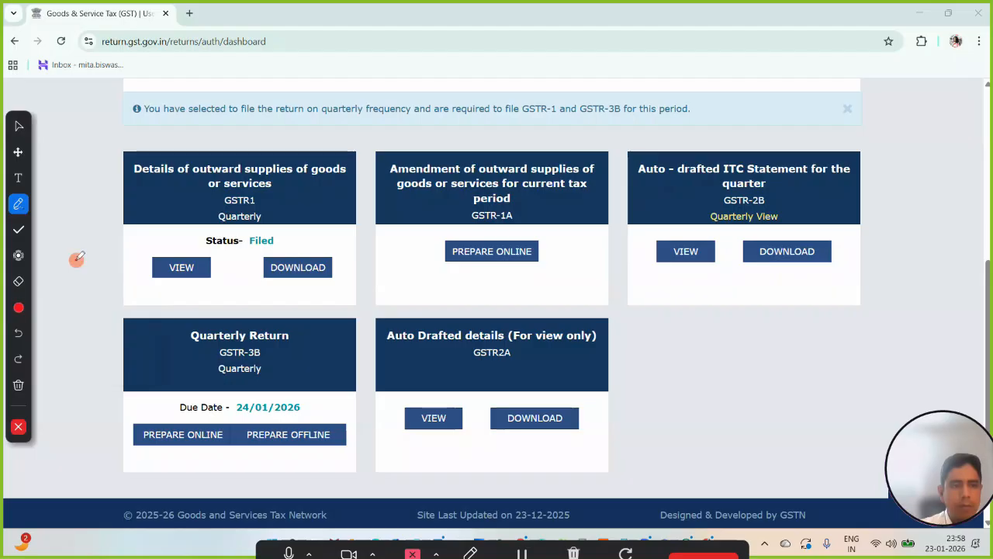
drag(194, 218, 364, 211)
mouse_move(284, 186)
mouse_down()
mouse_move(203, 233)
mouse_move(263, 166)
mouse_move(234, 186)
mouse_up()
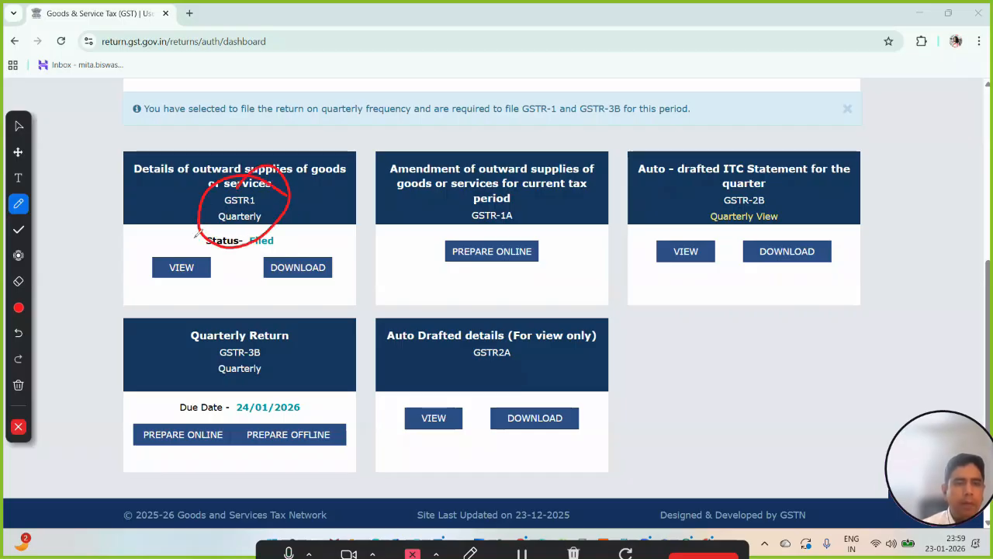
mouse_move(145, 239)
mouse_down()
mouse_move(185, 235)
mouse_move(255, 194)
mouse_up()
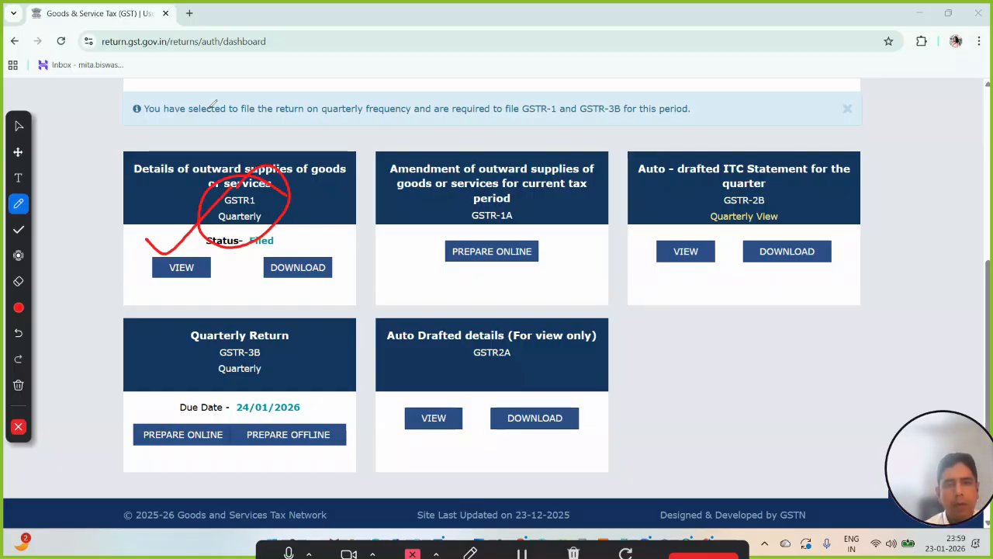
mouse_move(416, 232)
mouse_down()
mouse_move(427, 215)
mouse_move(571, 178)
mouse_up()
click(460, 222)
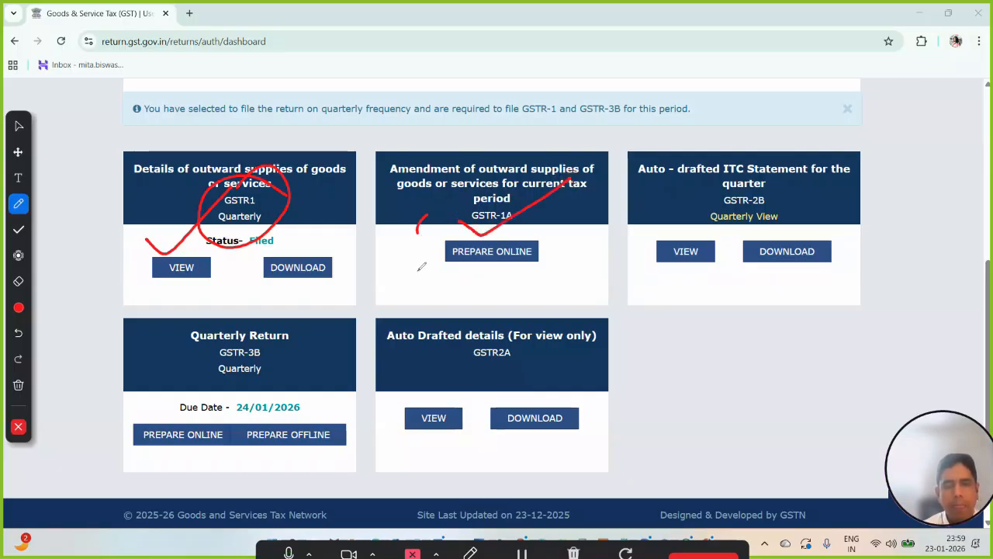
mouse_move(489, 221)
mouse_down()
mouse_move(511, 176)
mouse_move(448, 229)
mouse_move(491, 227)
mouse_up()
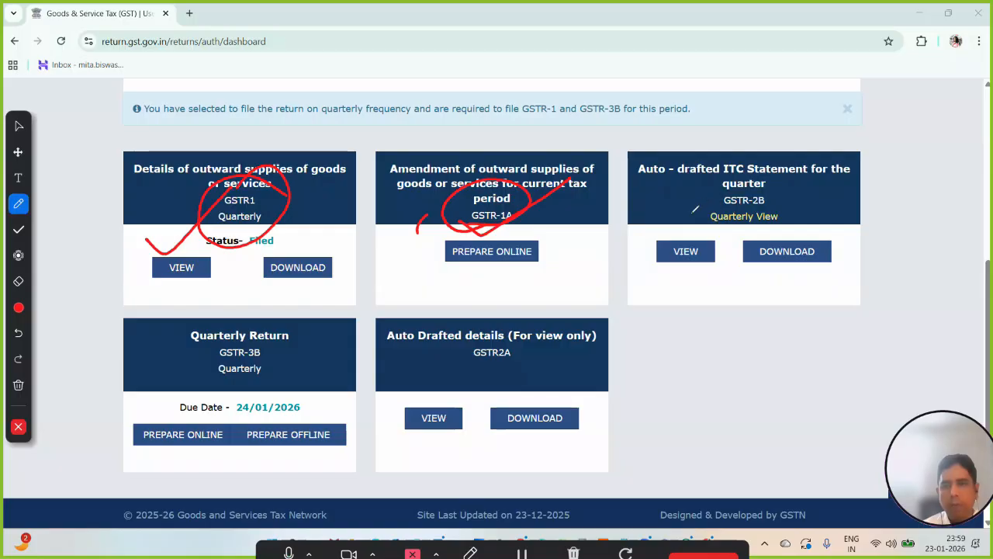
mouse_move(691, 221)
mouse_down()
mouse_move(718, 228)
mouse_move(805, 203)
mouse_move(772, 157)
mouse_move(700, 163)
mouse_move(685, 219)
mouse_move(705, 234)
mouse_up()
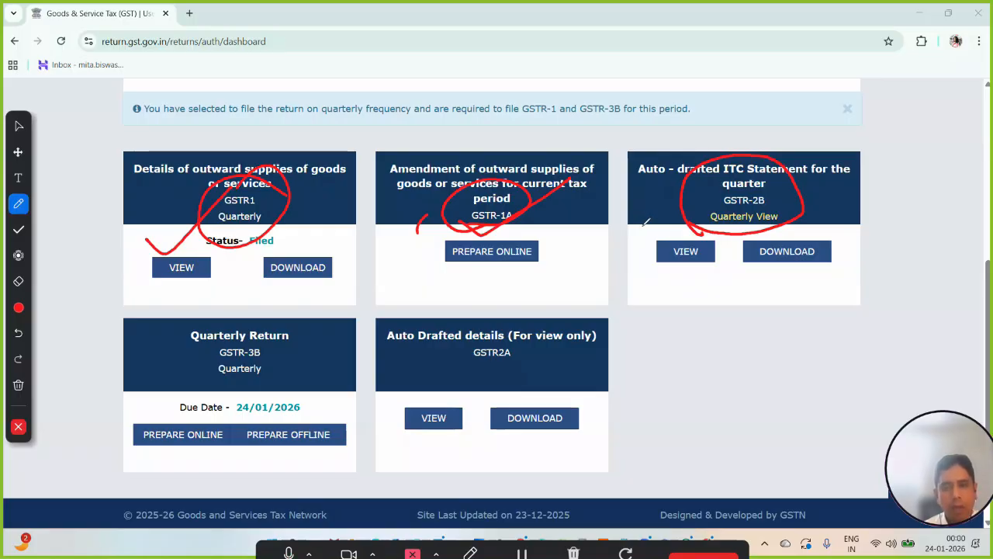
drag(638, 230, 734, 209)
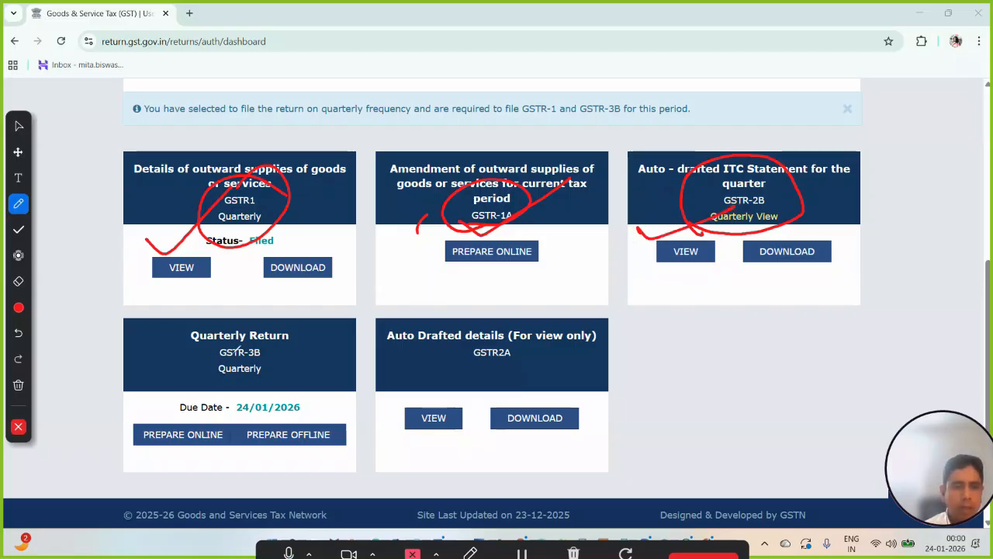
mouse_move(250, 385)
mouse_down()
mouse_move(263, 388)
mouse_move(314, 356)
mouse_move(204, 306)
mouse_move(177, 362)
mouse_move(244, 379)
mouse_move(271, 374)
mouse_up()
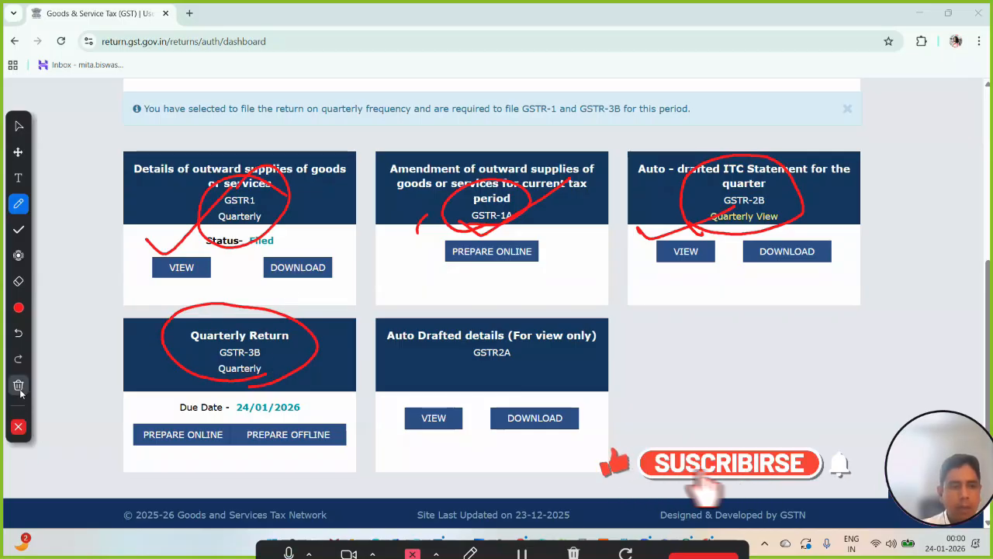
click(18, 427)
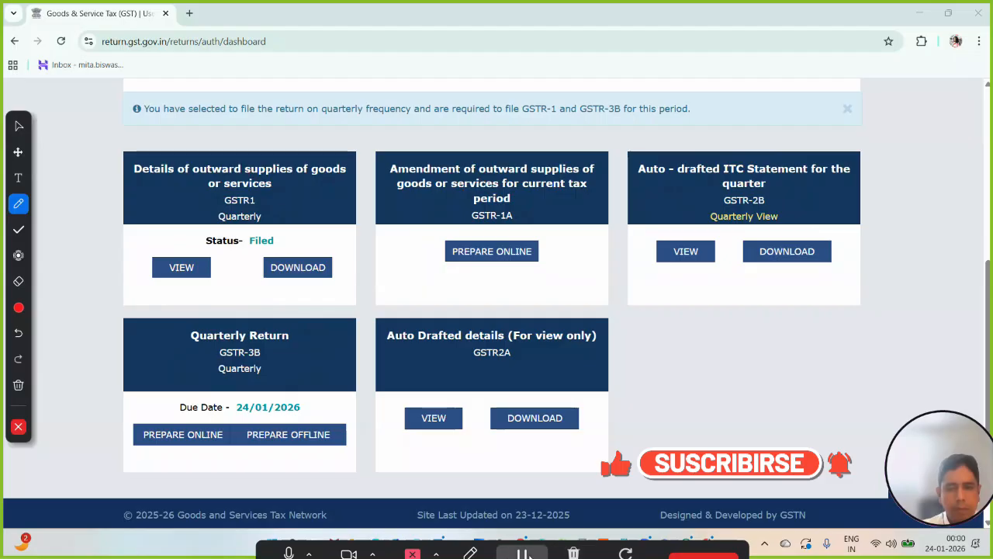
click(475, 554)
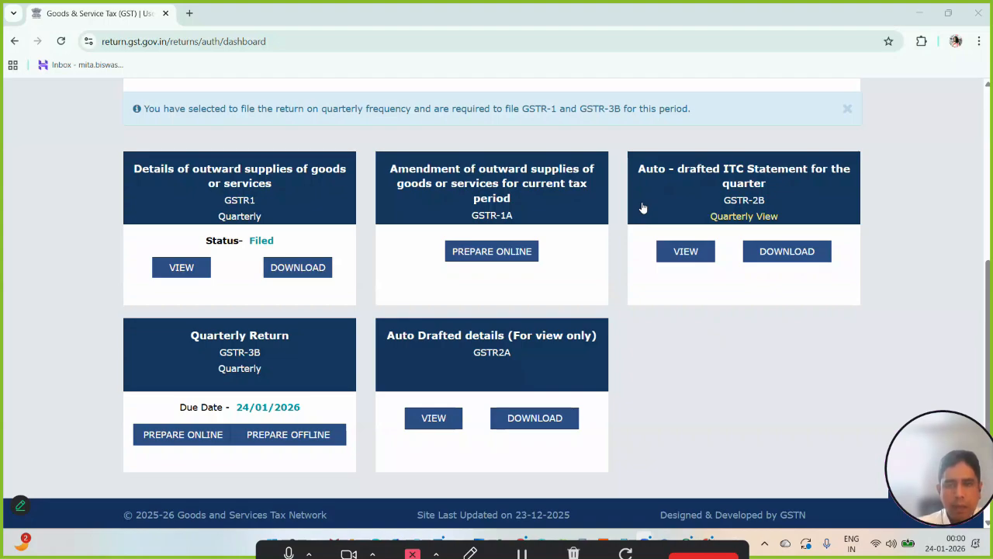
- View the quarterly GSTR-2B auto-drafted ITC statement and open the IMS dashboard from its summary
click(686, 252)
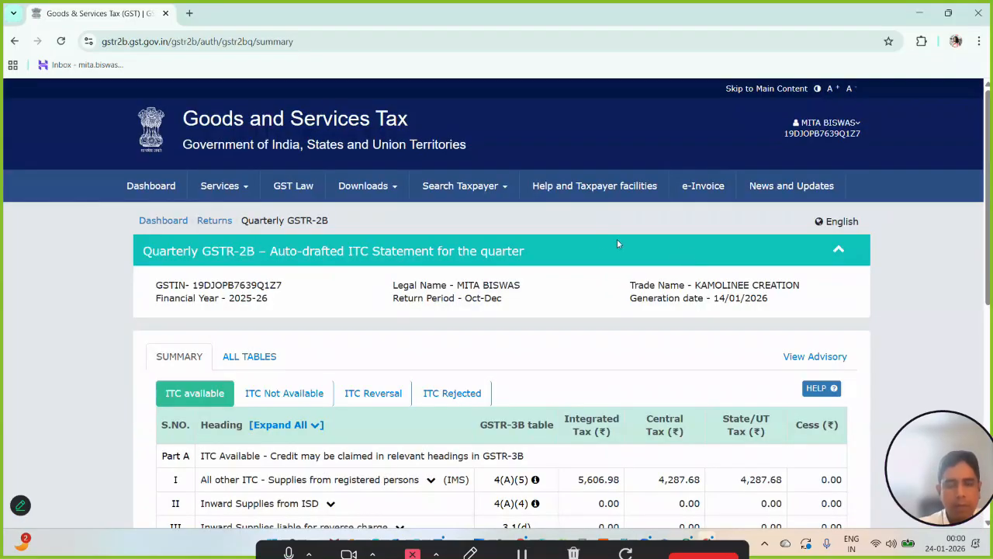
scroll(597, 237, down, 3)
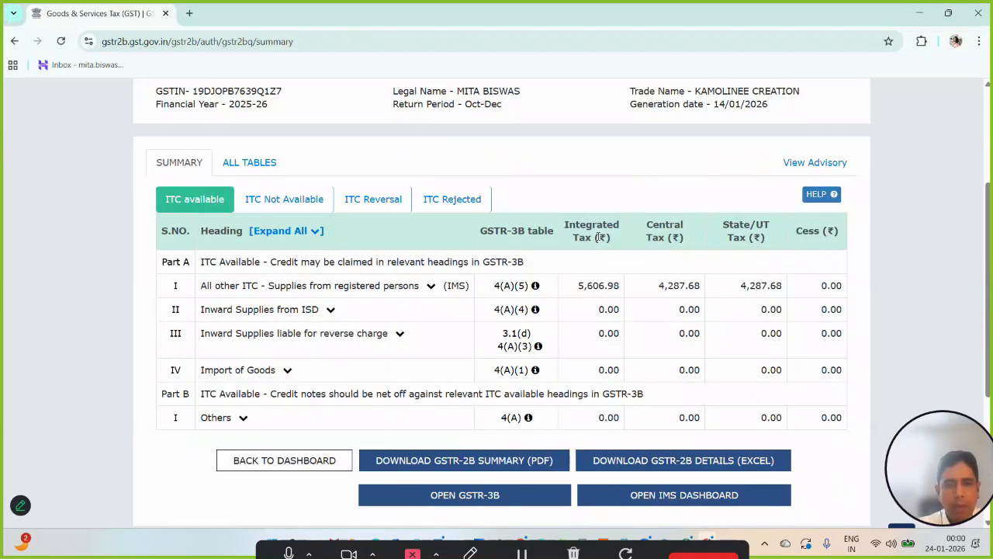
scroll(613, 239, down, 1)
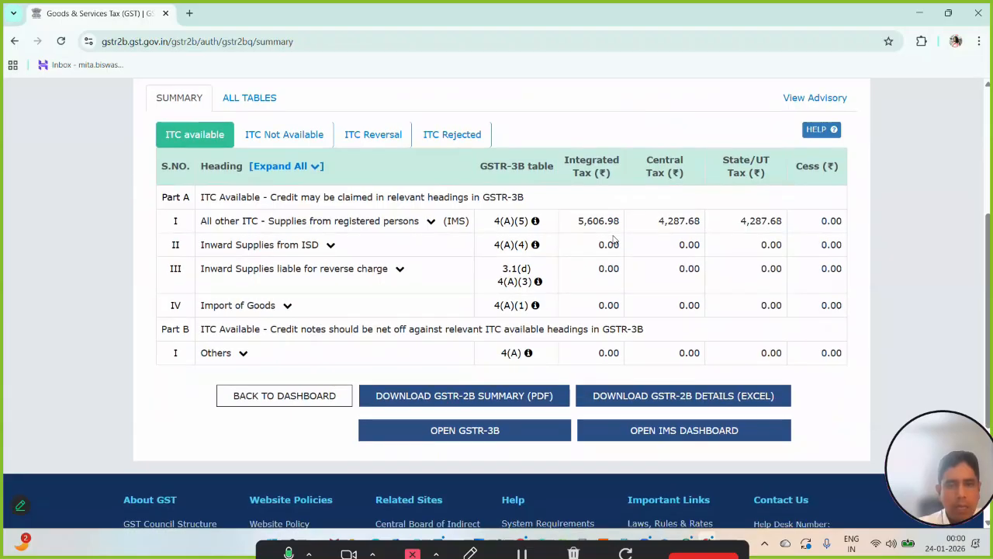
click(654, 431)
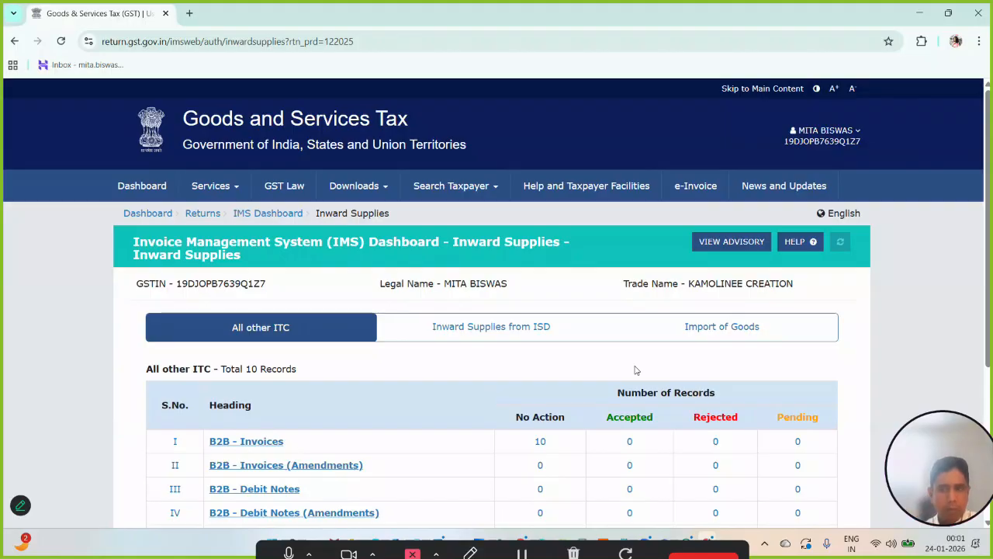
- Look through the All other ITC record categories for inward supplies and open the B2B - Invoices list
scroll(634, 370, down, 2)
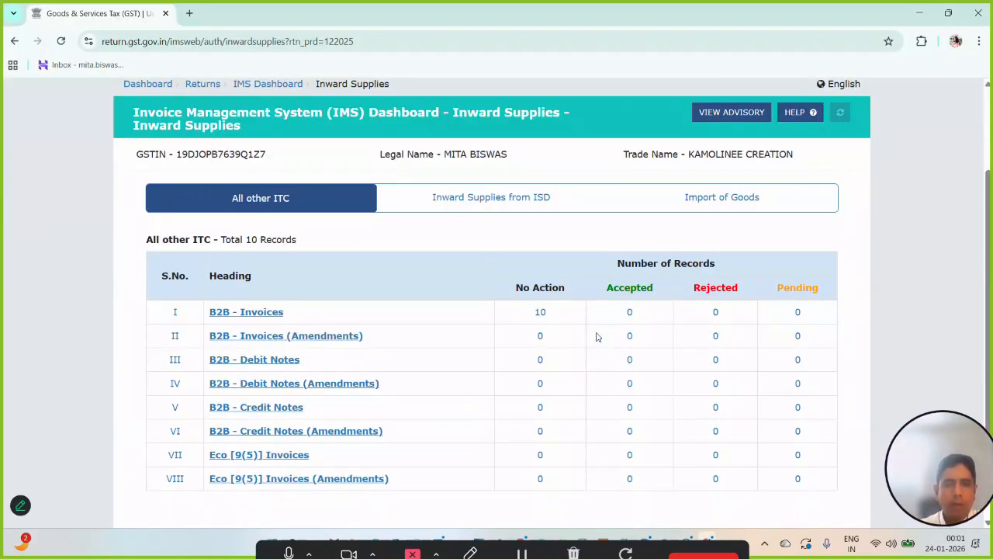
scroll(596, 337, down, 1)
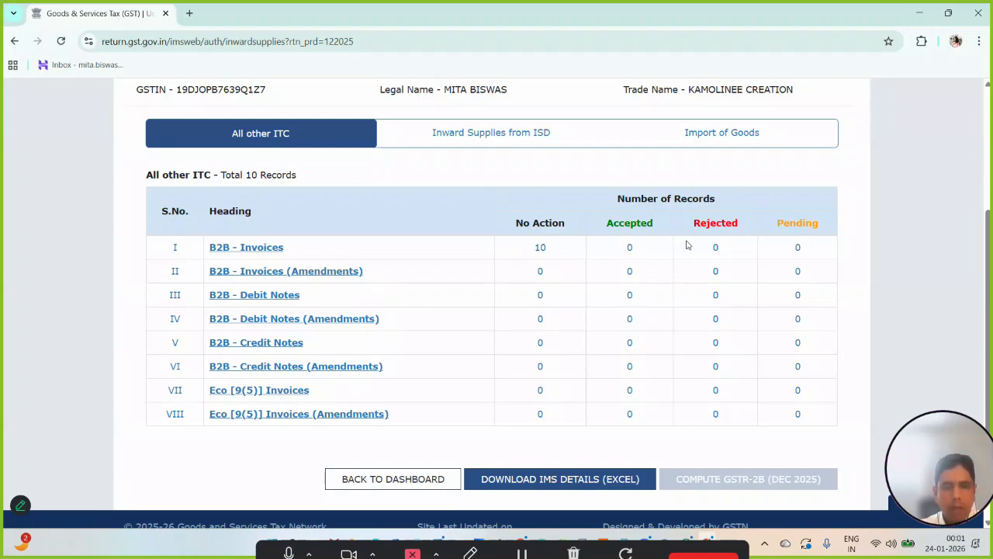
scroll(578, 266, down, 1)
scroll(578, 266, up, 1)
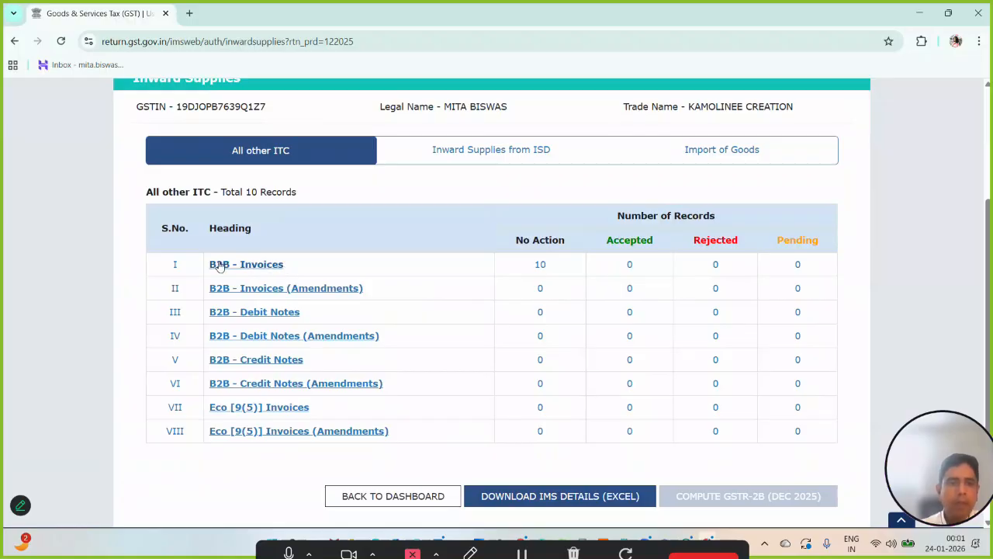
scroll(377, 265, up, 1)
scroll(377, 265, down, 1)
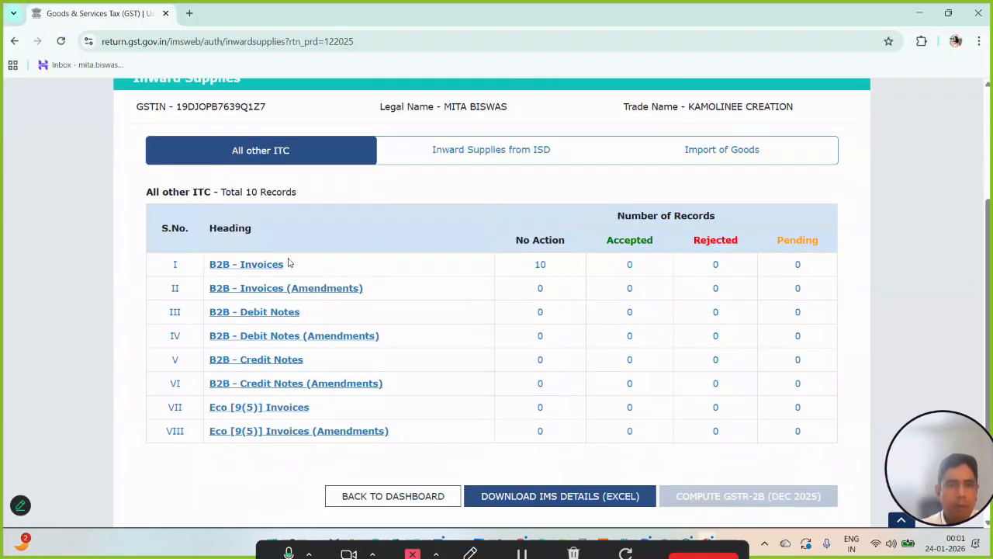
scroll(289, 262, up, 1)
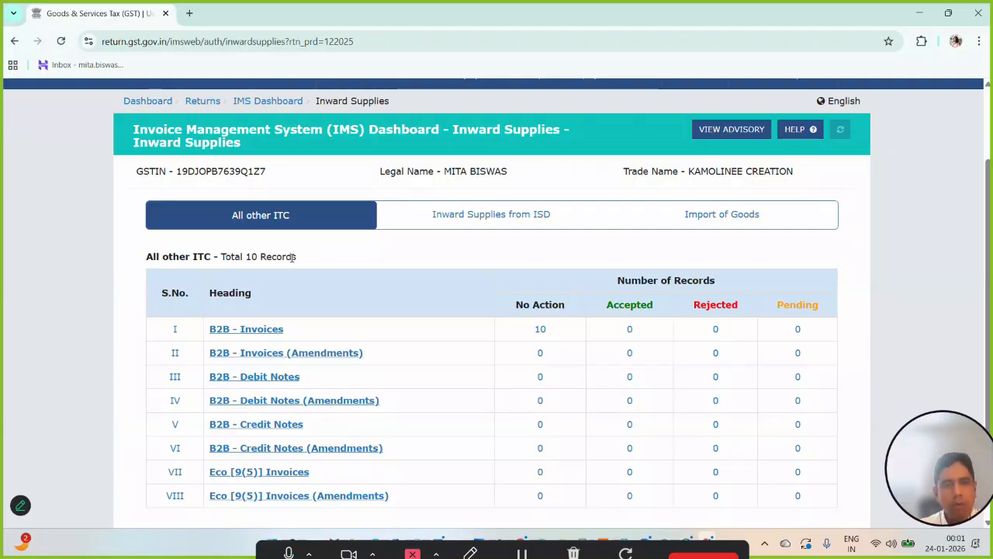
click(253, 329)
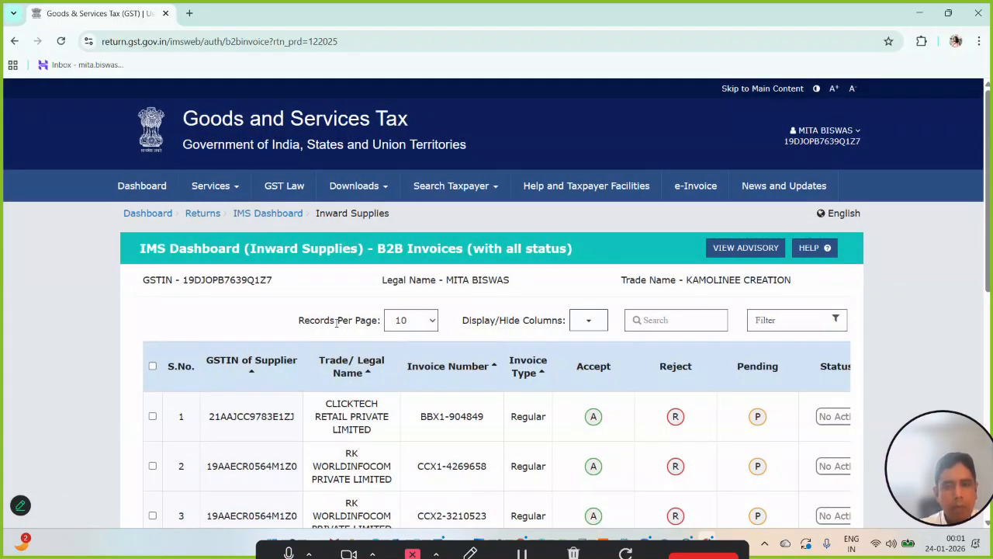
- Look through the supplier and invoice rows of the B2B invoices list down to its last record
scroll(336, 323, down, 2)
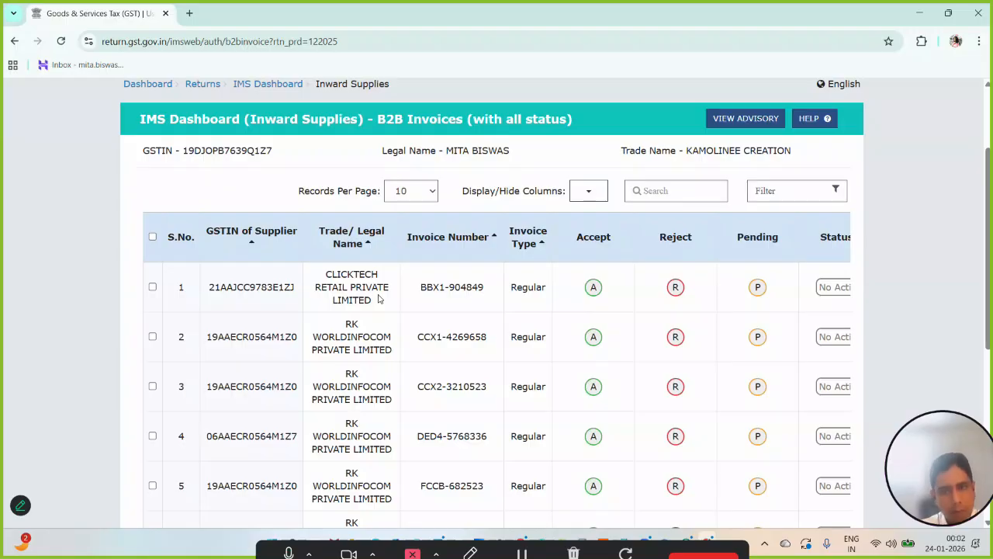
scroll(378, 299, down, 1)
scroll(379, 300, down, 1)
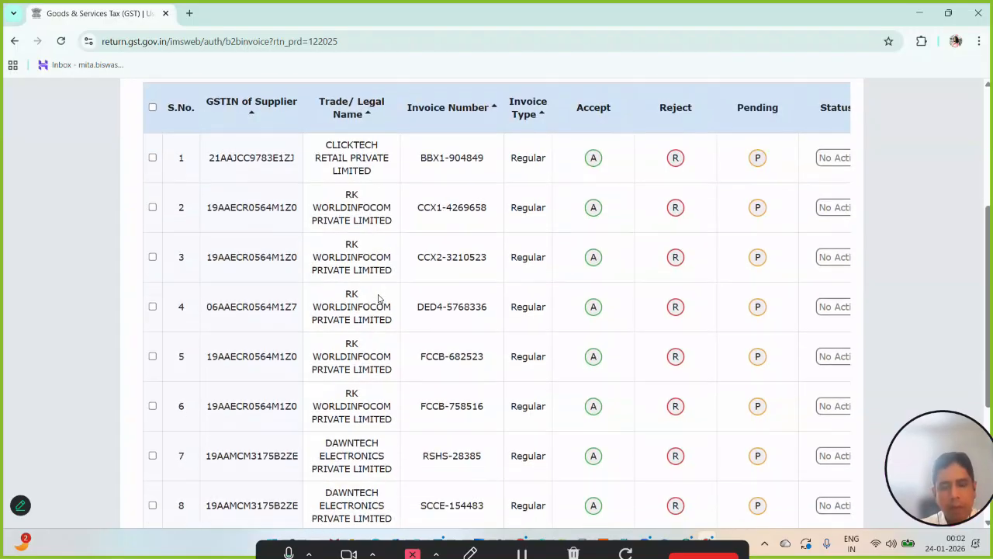
scroll(379, 300, up, 1)
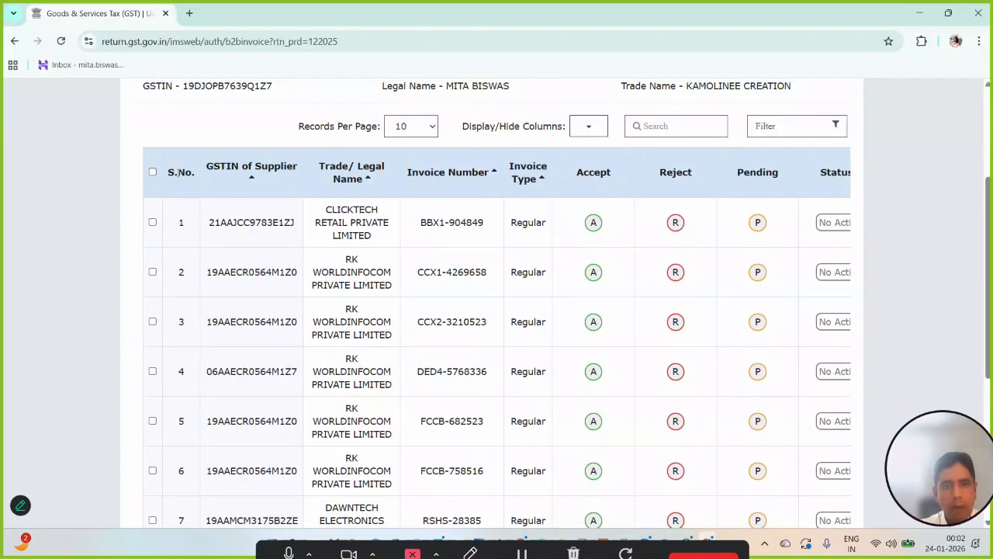
scroll(750, 438, down, 4)
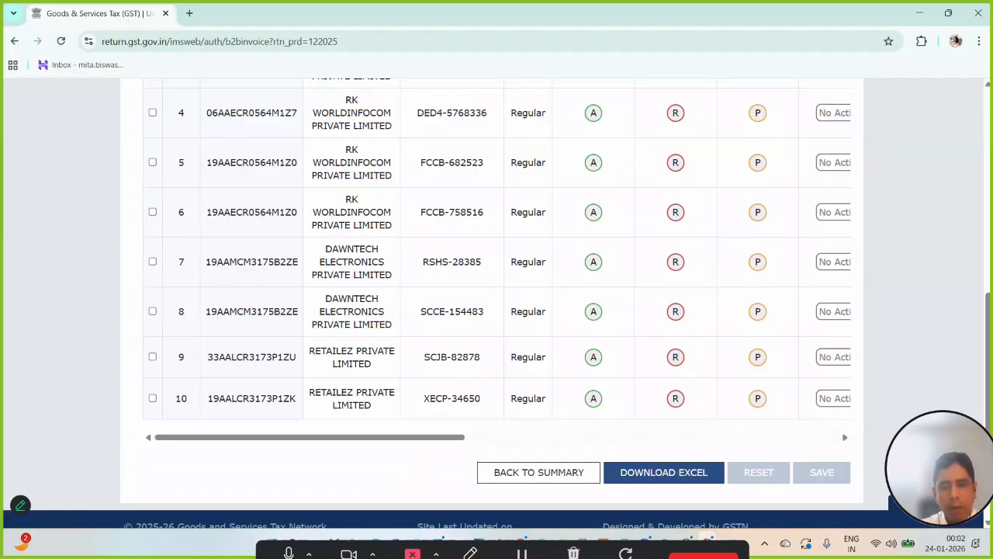
- Switch to the Excel orders workbook, remove the filter from Sheet1's header row and review the Remarks of all invoices
click(570, 542)
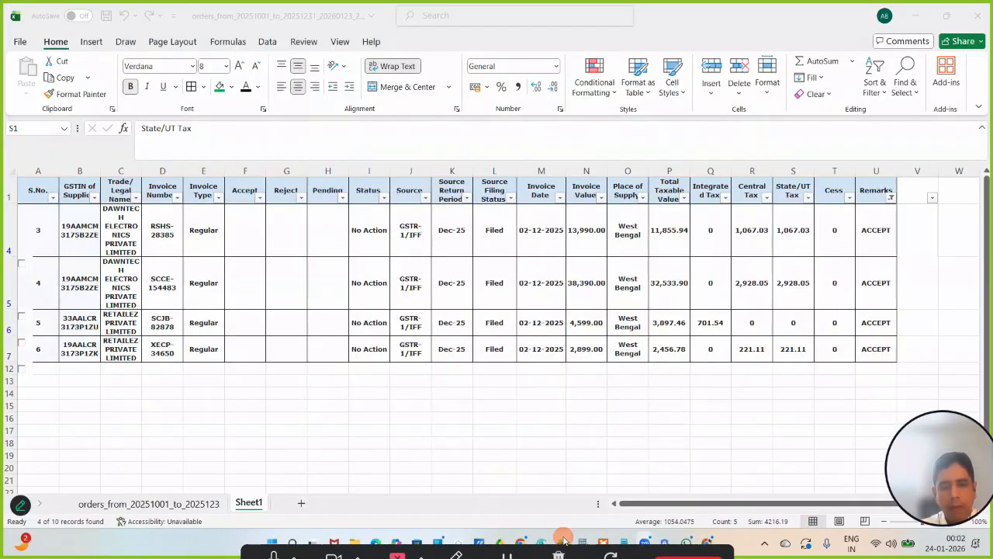
click(619, 417)
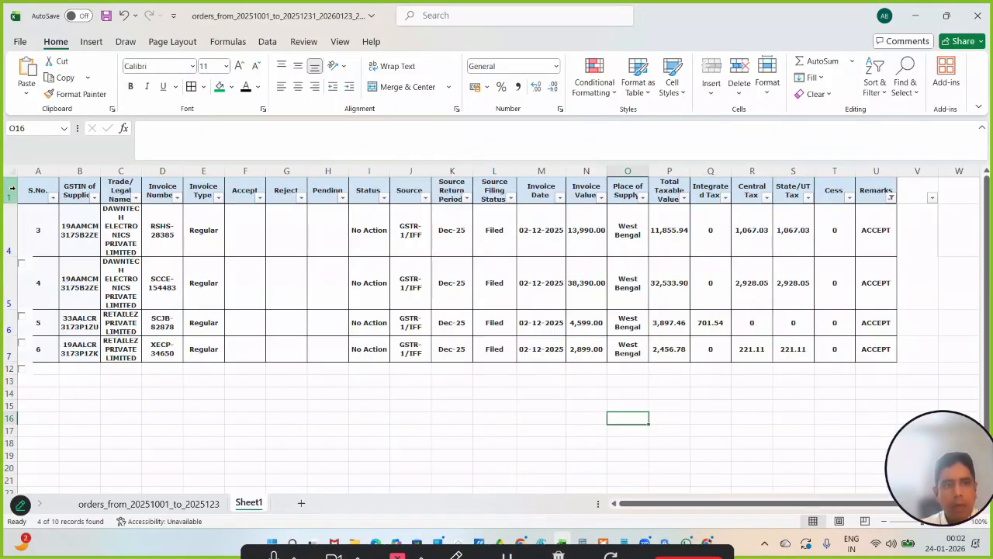
click(11, 191)
click(880, 96)
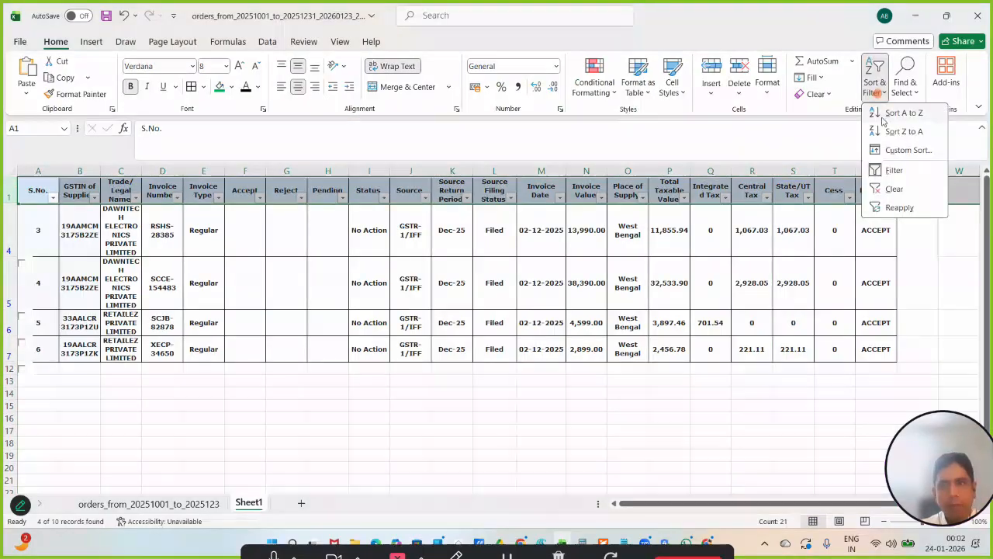
click(898, 167)
scroll(760, 235, down, 2)
scroll(764, 246, up, 2)
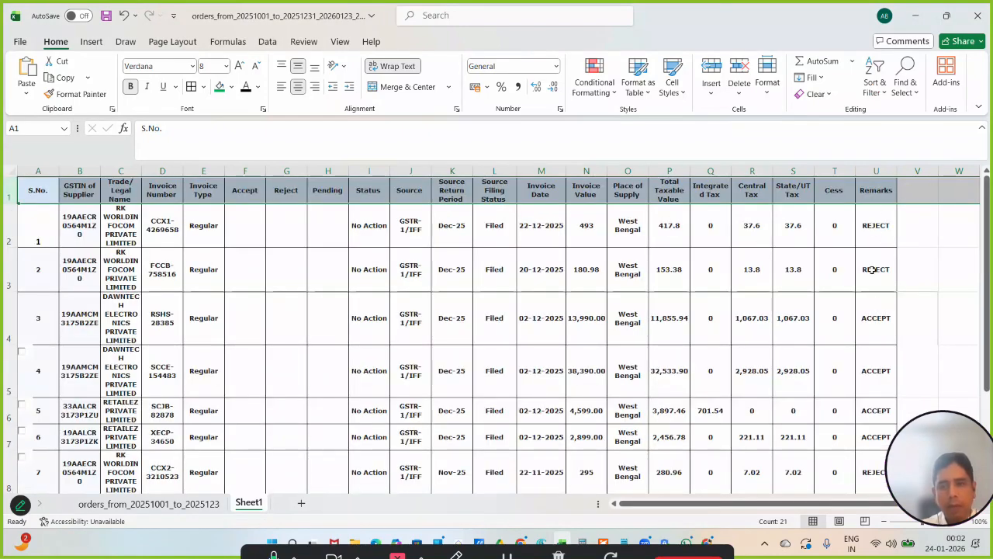
scroll(872, 269, down, 3)
scroll(872, 269, up, 2)
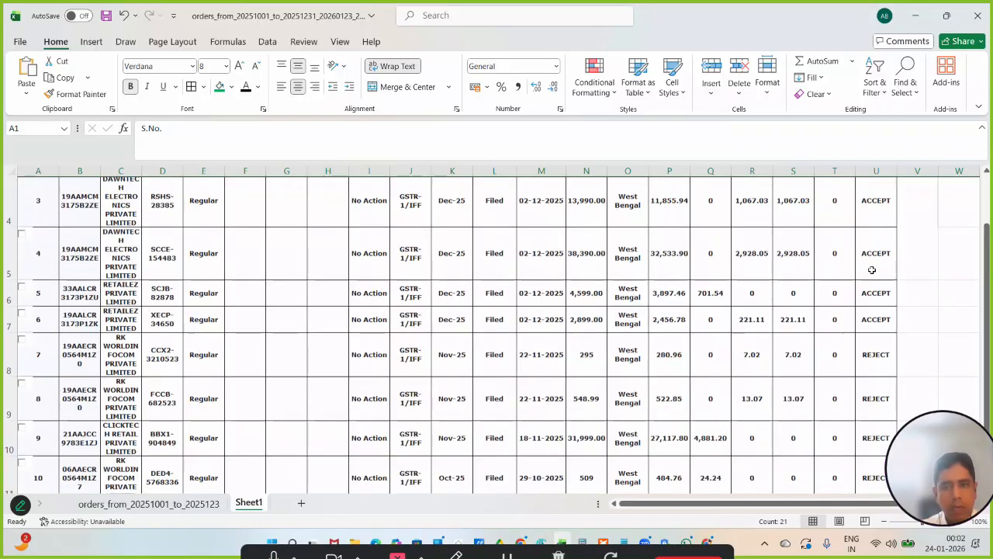
scroll(872, 269, up, 1)
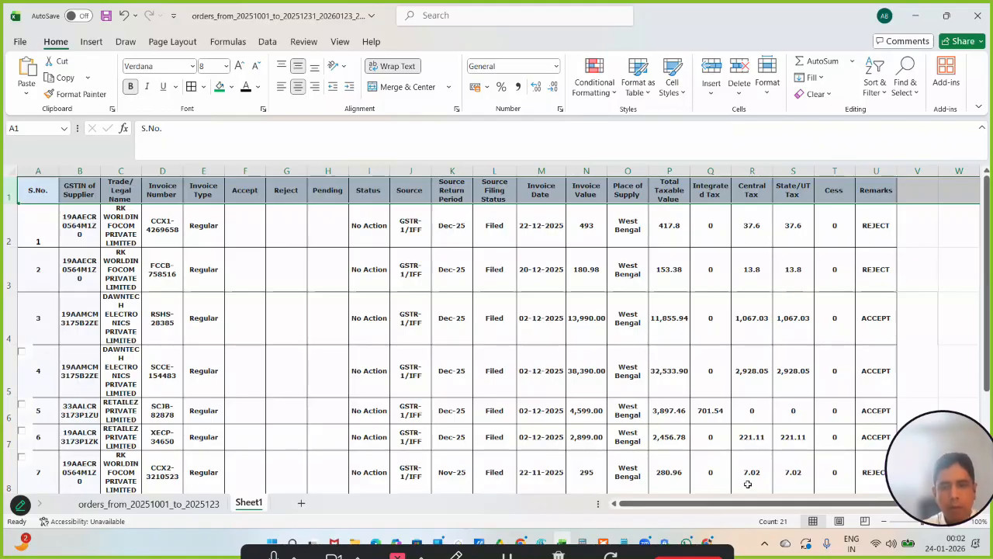
- Switch back to the GST portal in the browser and select all records of all the pages in the B2B invoices list
click(707, 541)
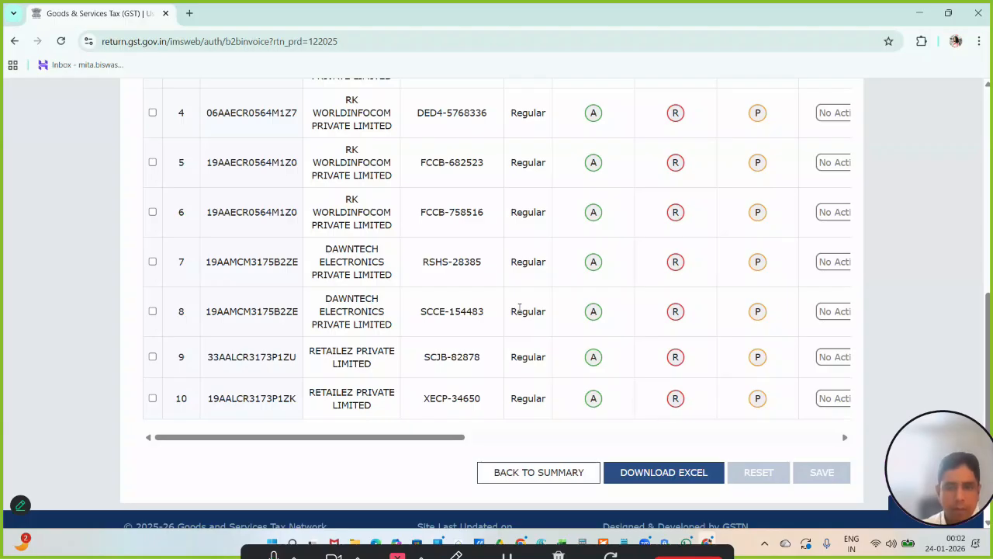
scroll(519, 311, up, 3)
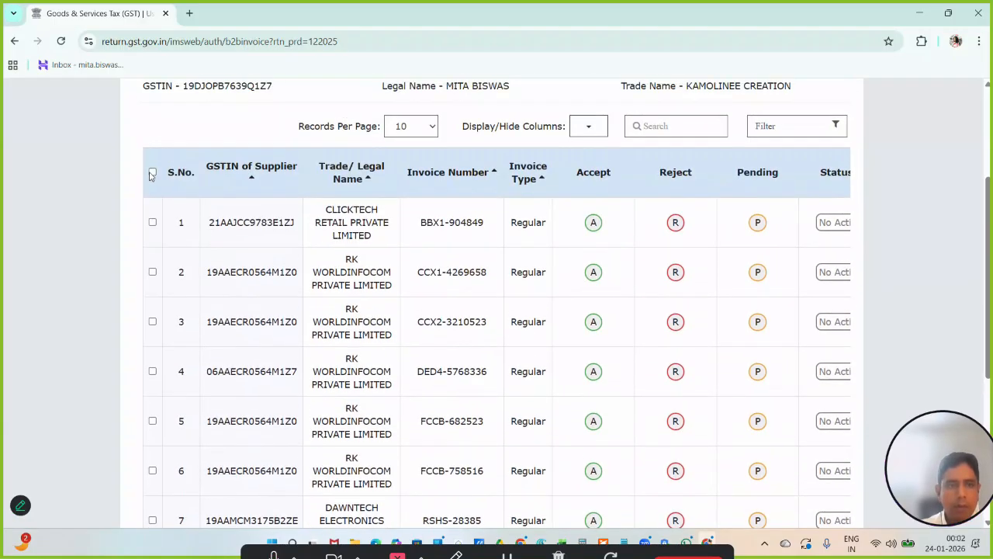
click(152, 172)
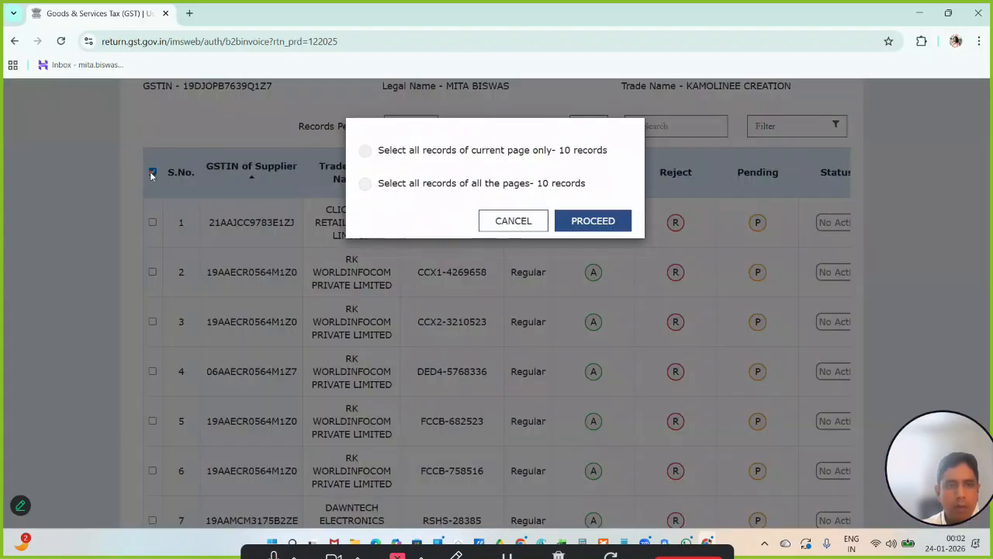
click(421, 187)
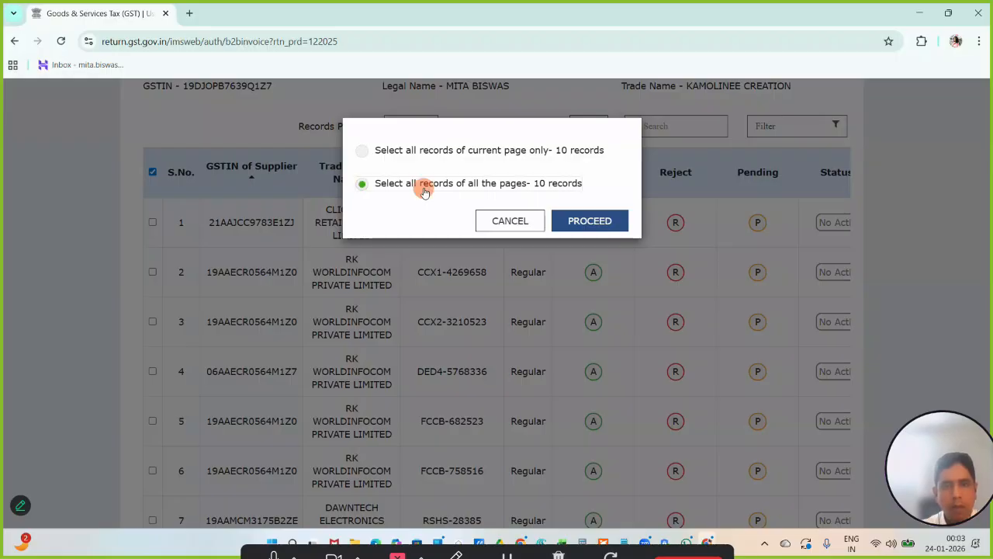
click(580, 223)
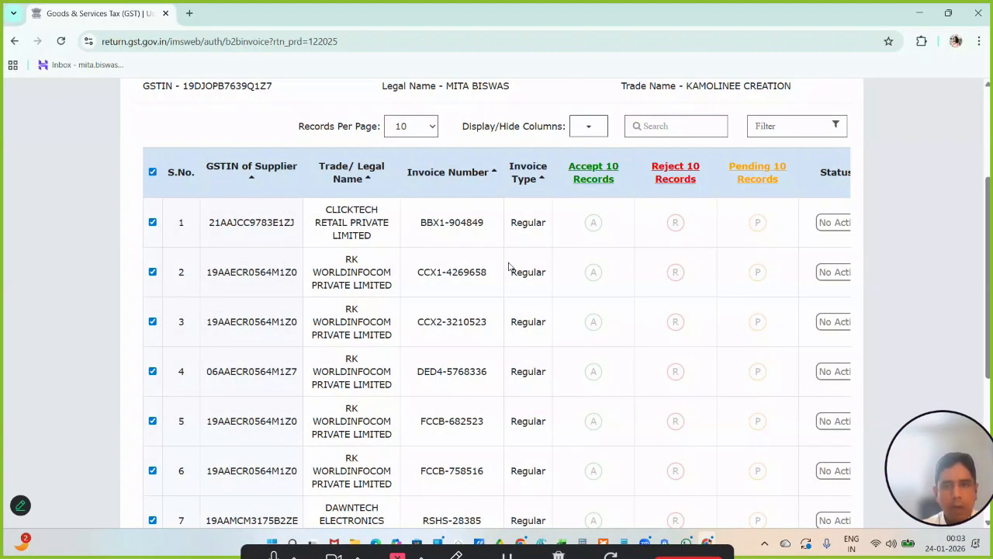
- Mark the 10 selected B2B invoices as accepted and save the action, confirming it through to the end
scroll(534, 268, up, 2)
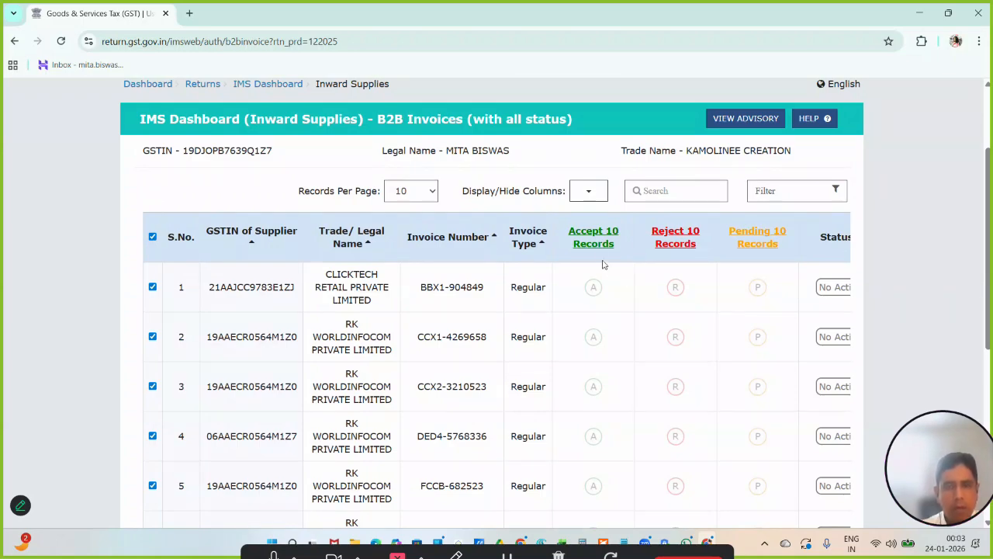
click(594, 242)
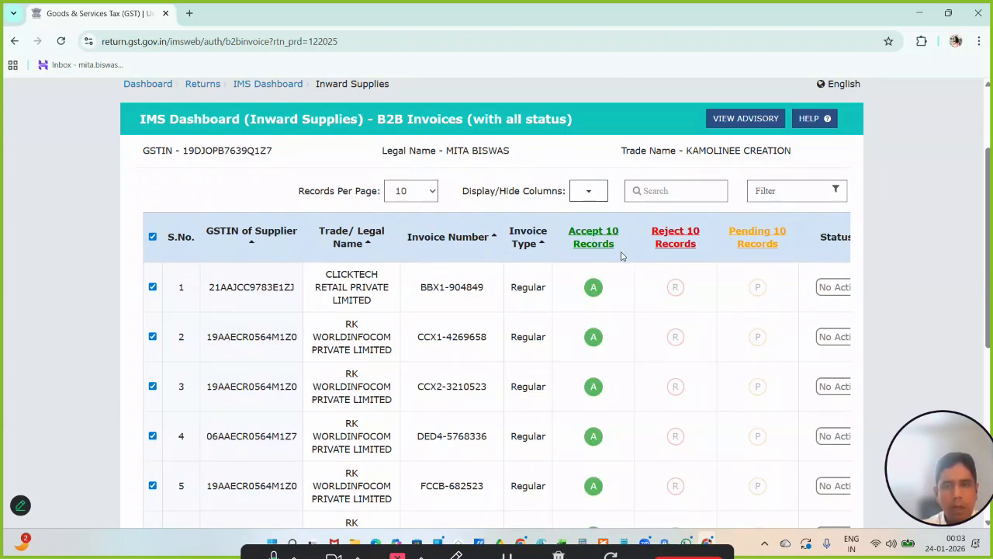
scroll(621, 256, down, 5)
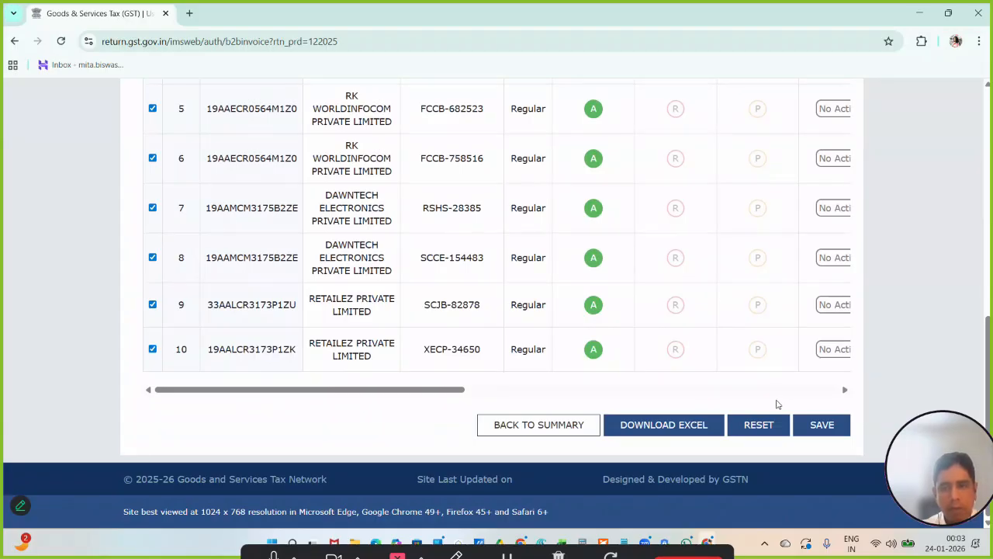
scroll(776, 404, up, 5)
scroll(776, 404, down, 5)
click(819, 427)
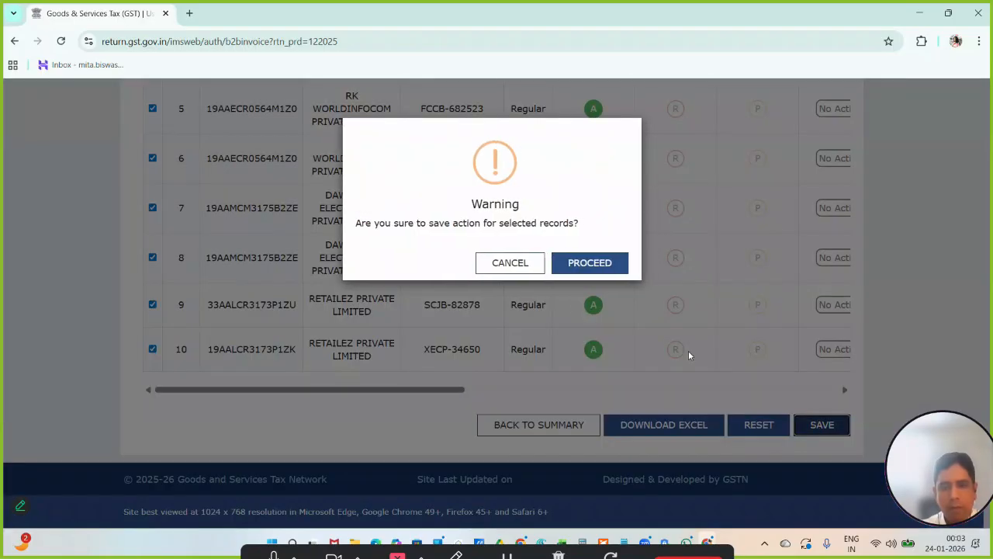
click(575, 264)
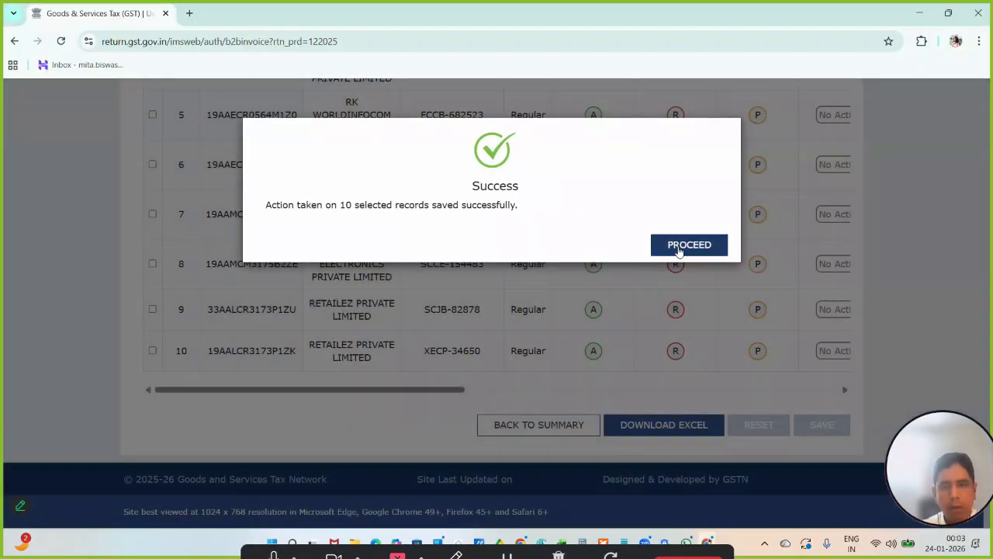
click(679, 246)
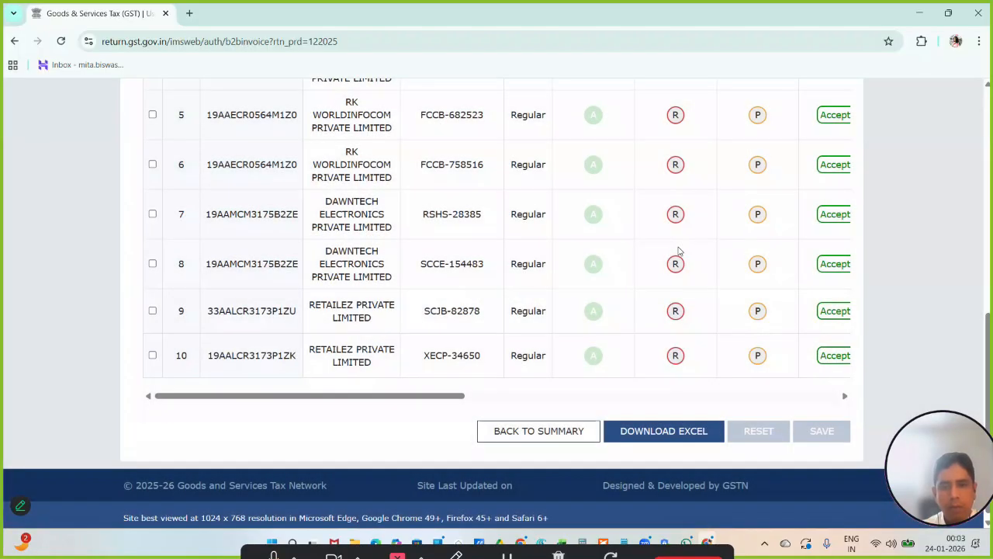
- Check the saved statuses in the B2B invoices list and return to the inward supplies summary to review its record counts
scroll(679, 250, up, 3)
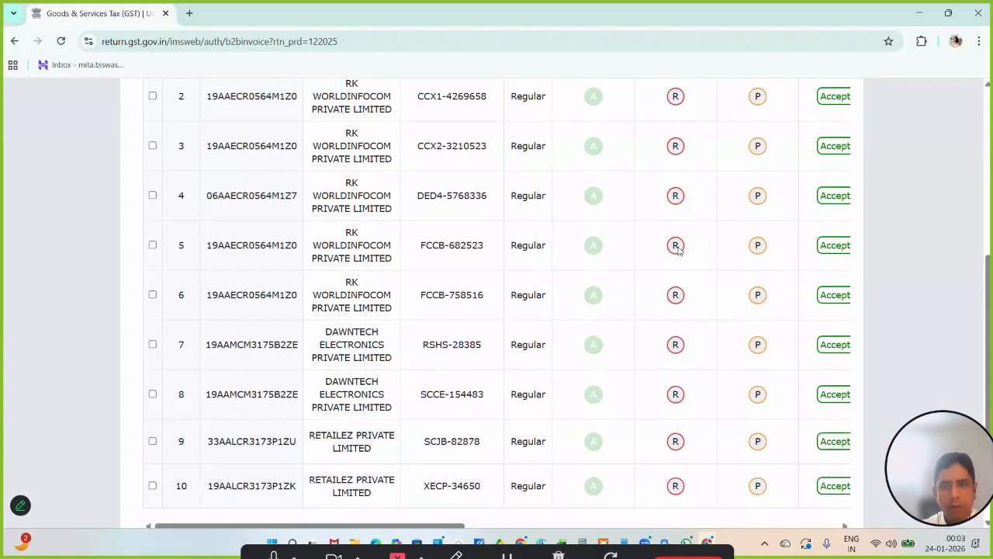
scroll(679, 250, up, 2)
click(675, 250)
scroll(676, 251, down, 3)
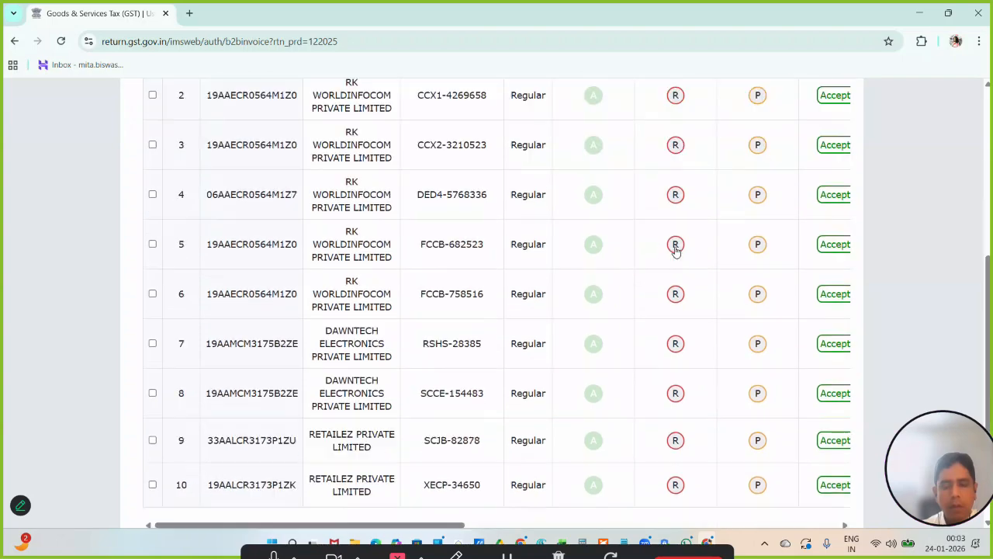
click(676, 248)
scroll(676, 251, down, 1)
scroll(676, 251, down, 1)
click(541, 424)
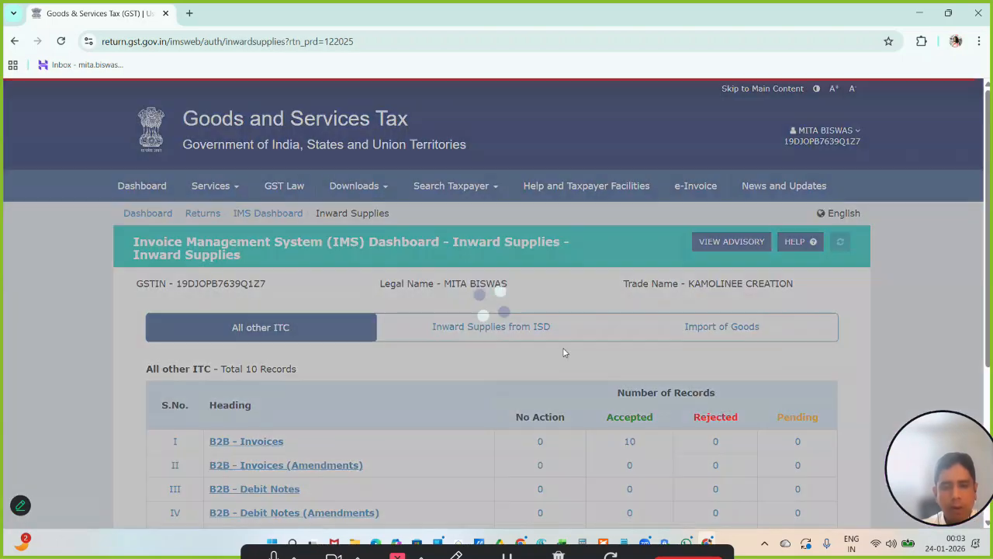
scroll(564, 349, down, 3)
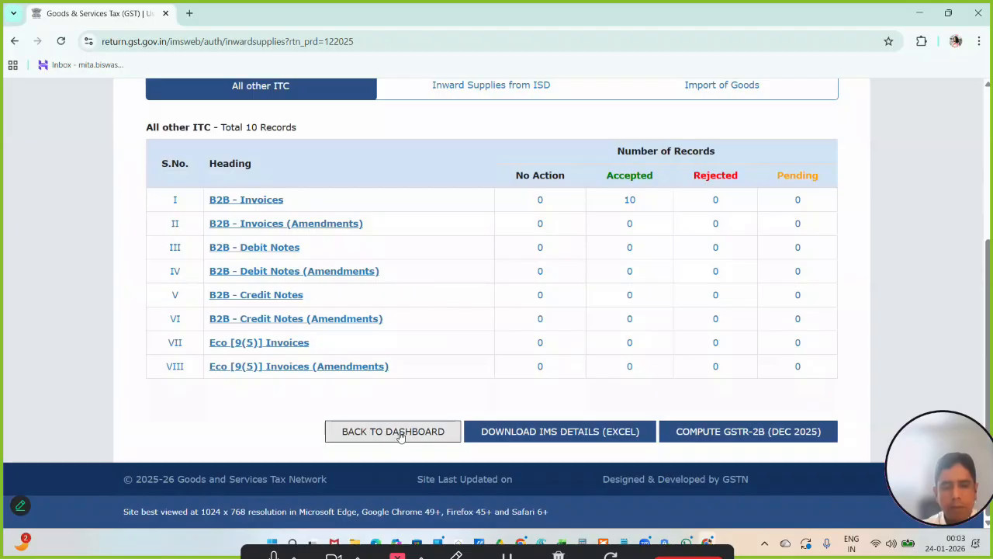
- Go back through the IMS dashboard to File Returns and search the 2025-26 returns for Quarter 3 (Oct - Dec), December
click(401, 435)
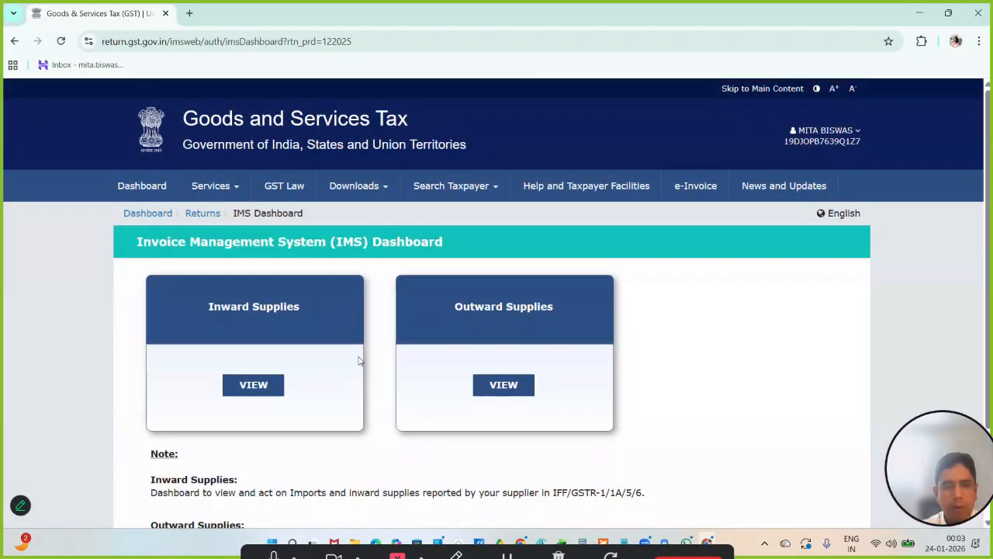
scroll(359, 361, down, 1)
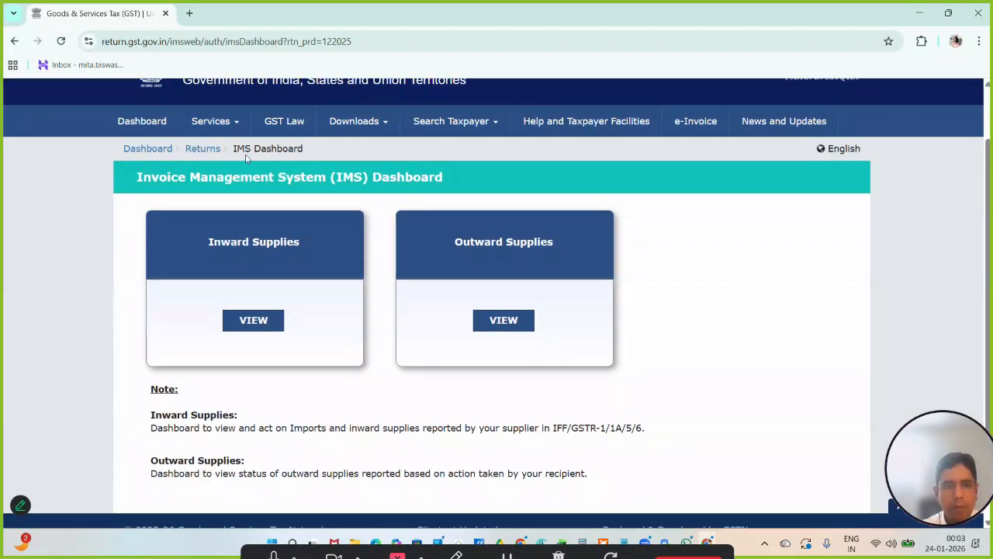
click(203, 150)
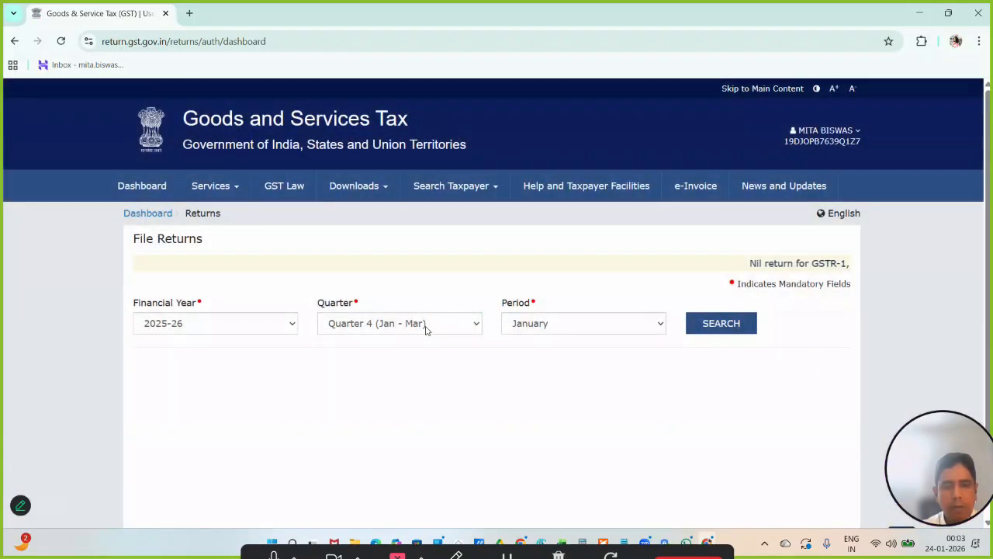
click(424, 324)
click(402, 377)
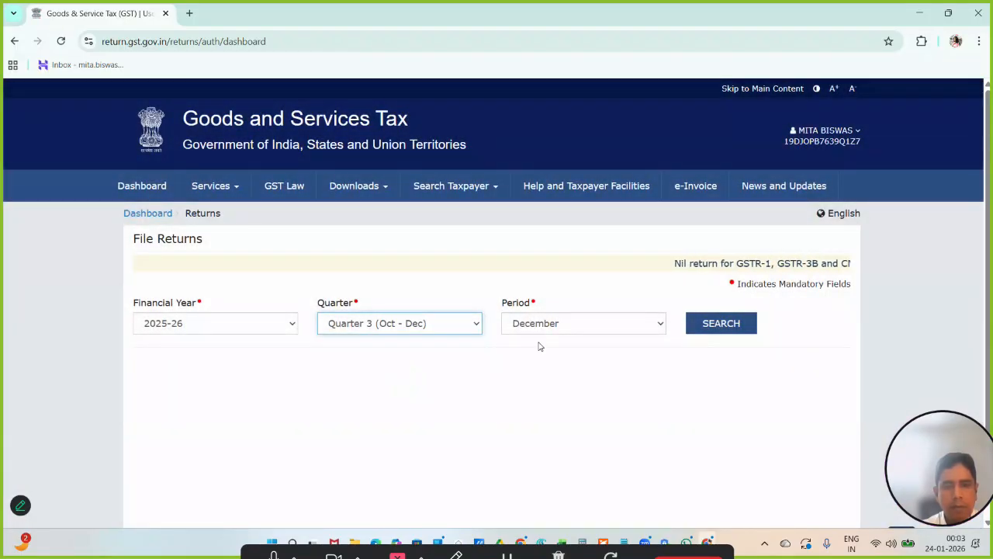
click(699, 324)
- Start preparing the quarterly GSTR-3B online and answer No to question A on filing a Nil return
scroll(667, 332, down, 5)
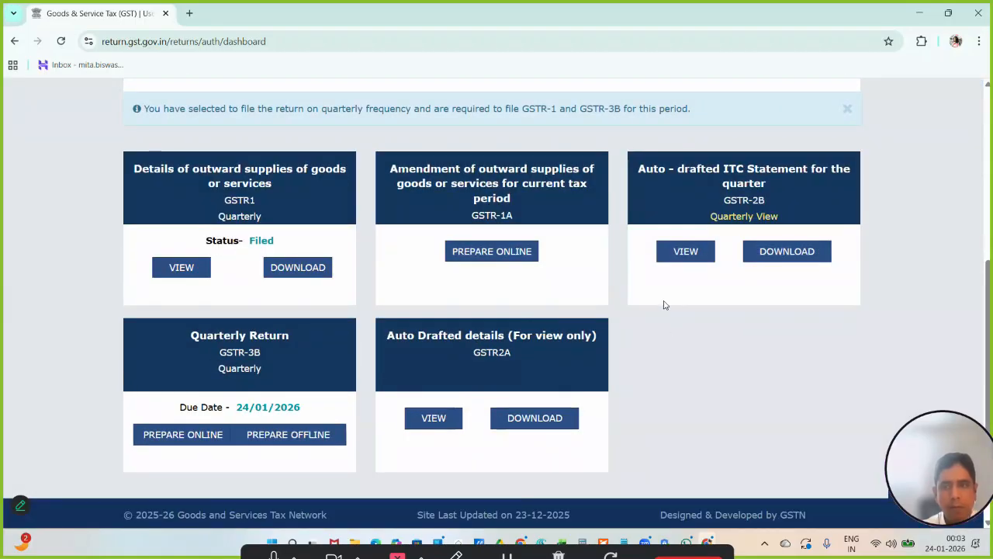
scroll(664, 305, up, 2)
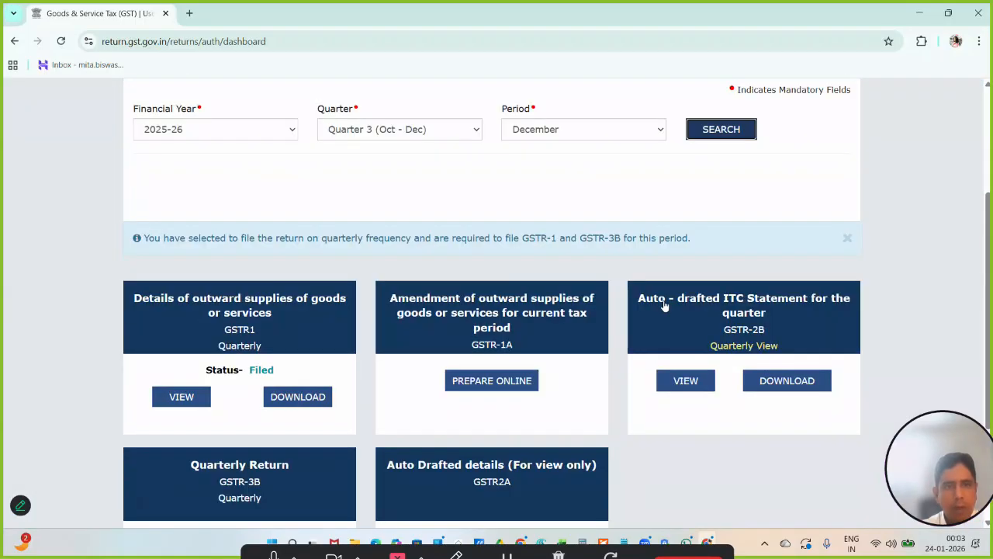
scroll(664, 305, down, 2)
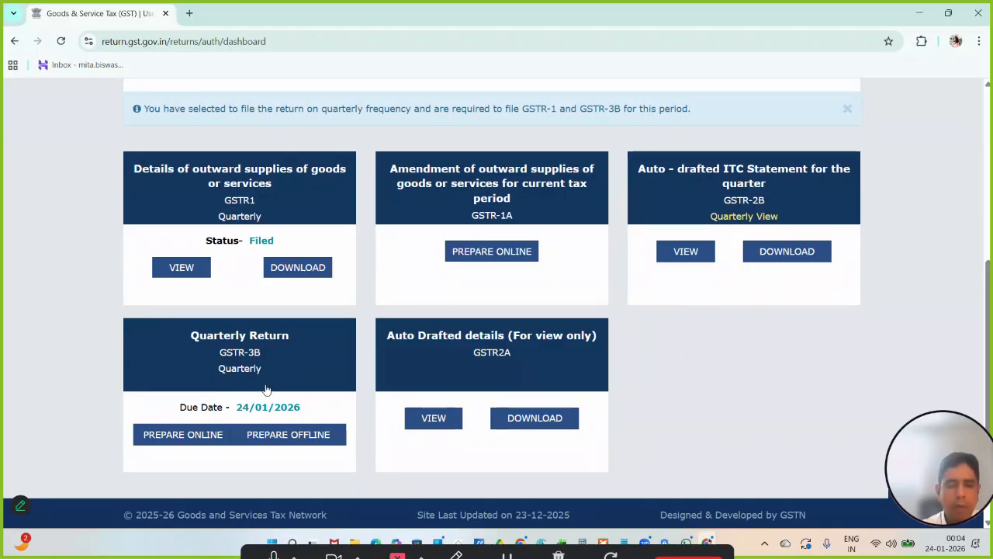
click(200, 439)
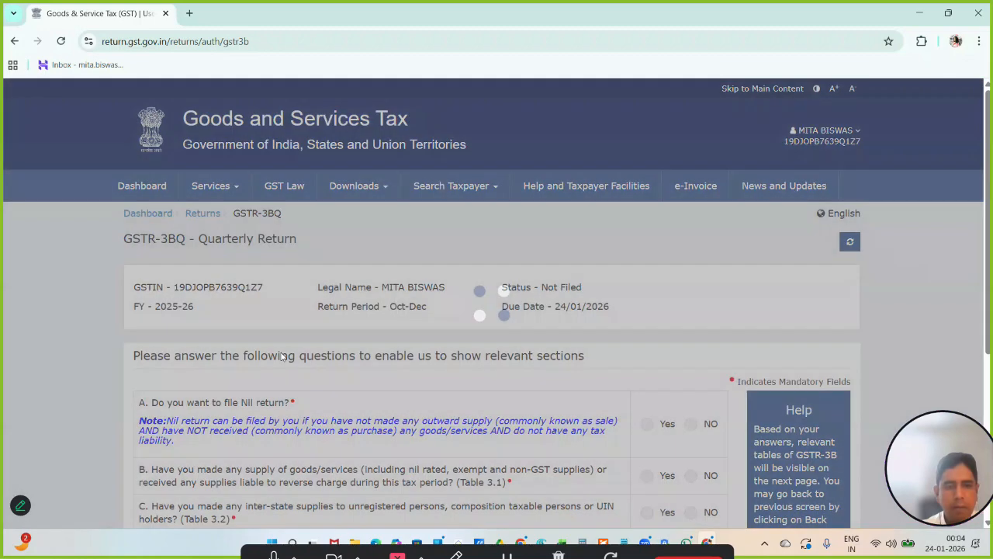
scroll(282, 354, down, 2)
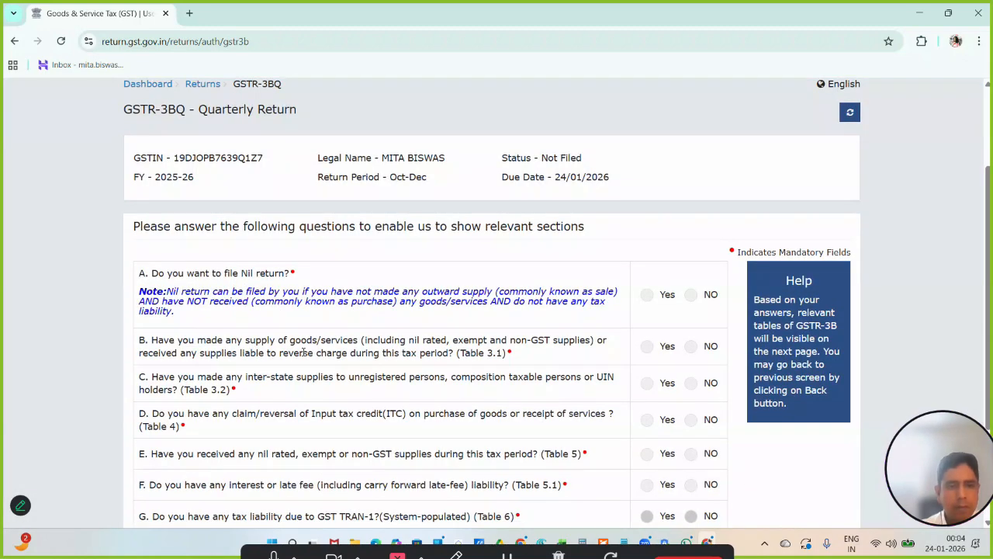
scroll(388, 341, down, 1)
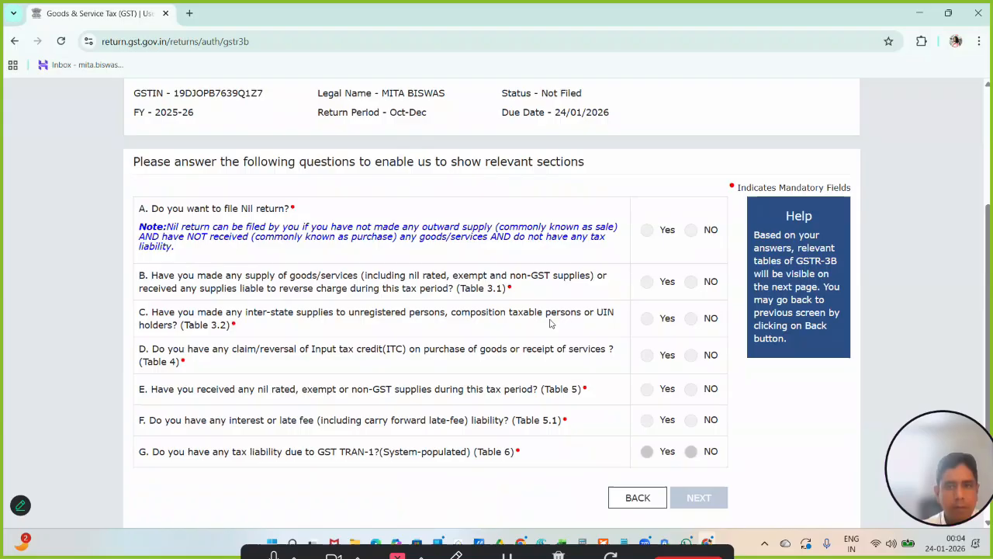
click(692, 230)
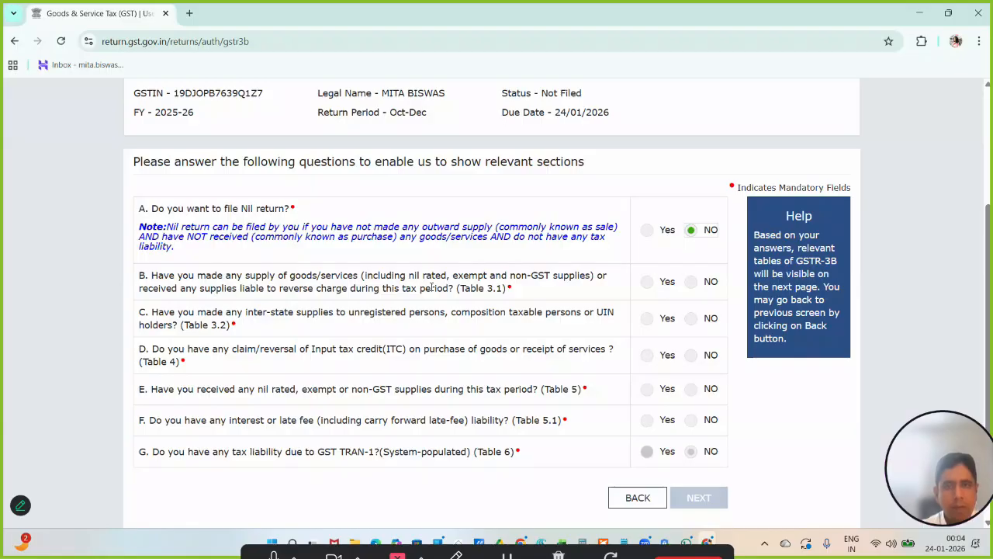
- Reopen the quarterly GSTR-3B online questionnaire for Oct-Dec and answer question A on filing a Nil return with No
scroll(431, 287, up, 2)
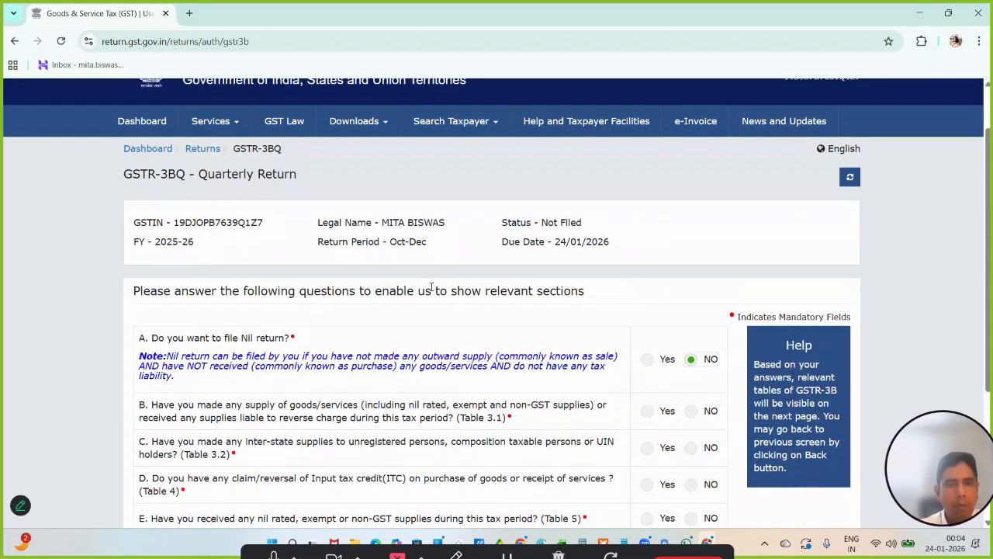
scroll(411, 280, down, 2)
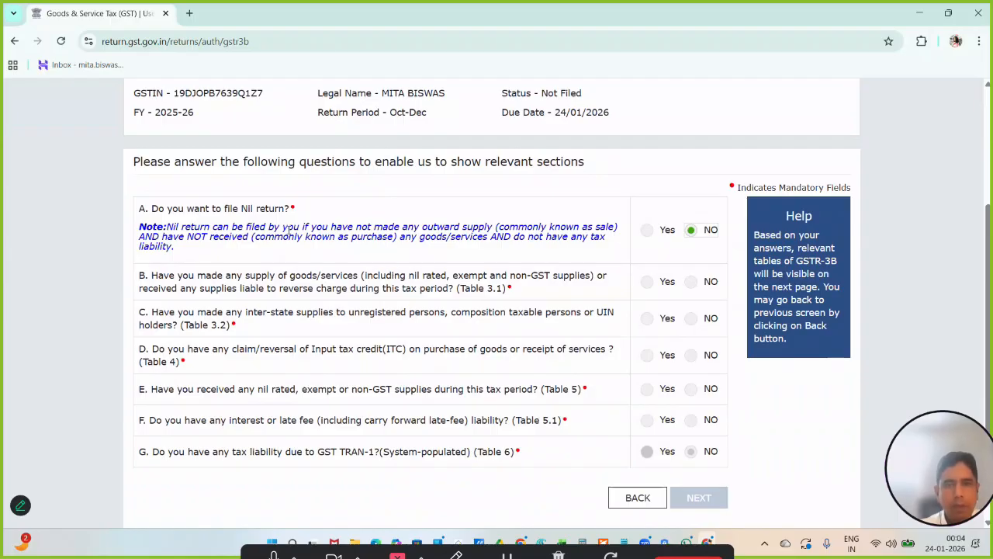
scroll(633, 333, down, 1)
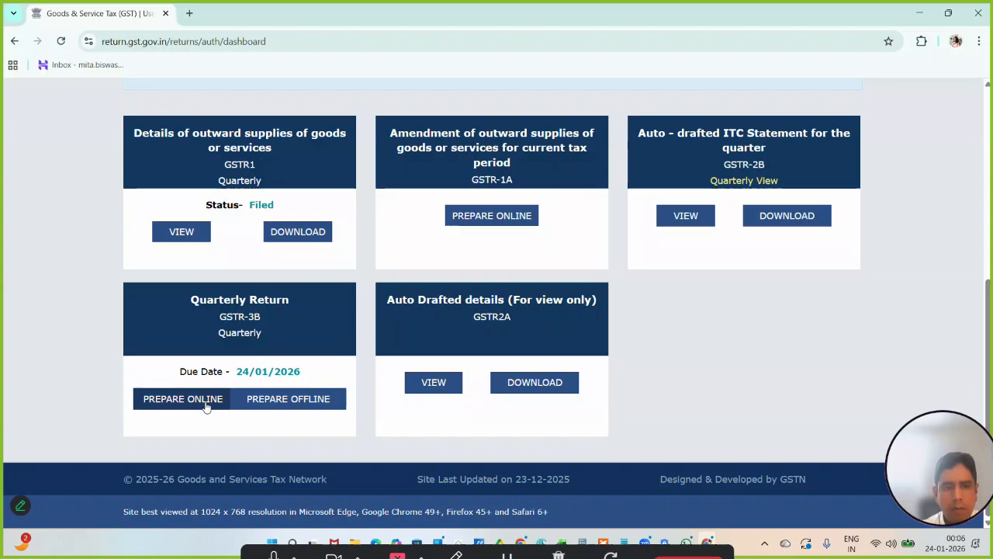
click(182, 399)
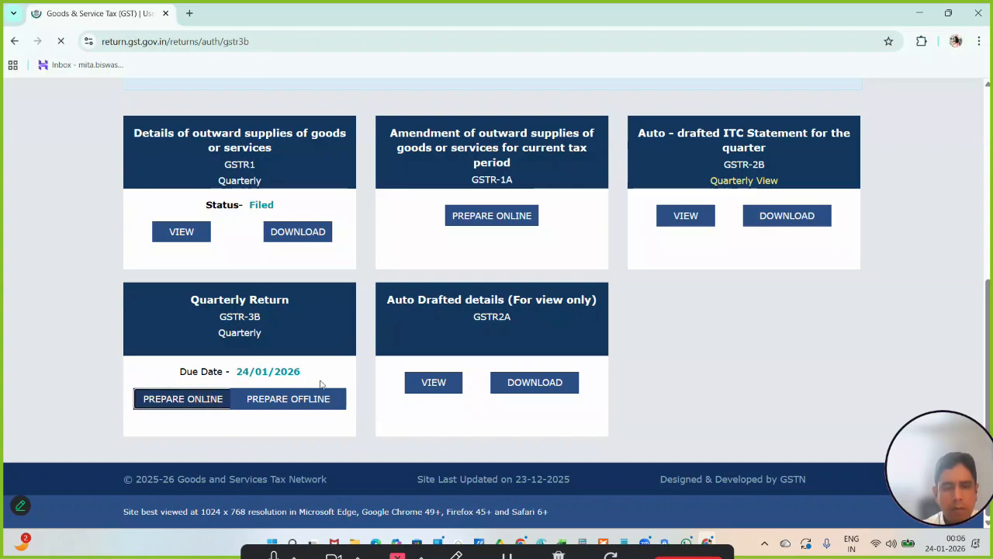
scroll(429, 383, down, 4)
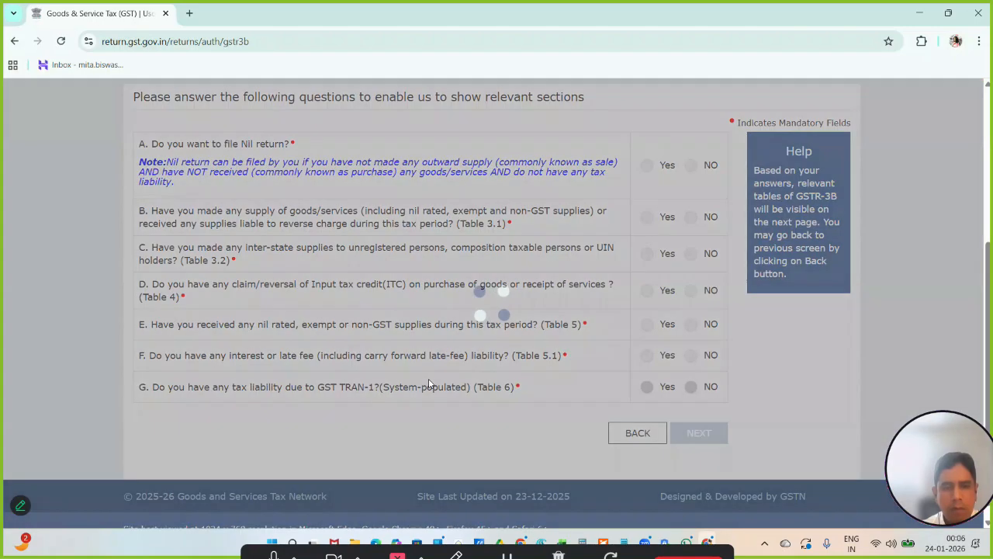
scroll(429, 382, up, 2)
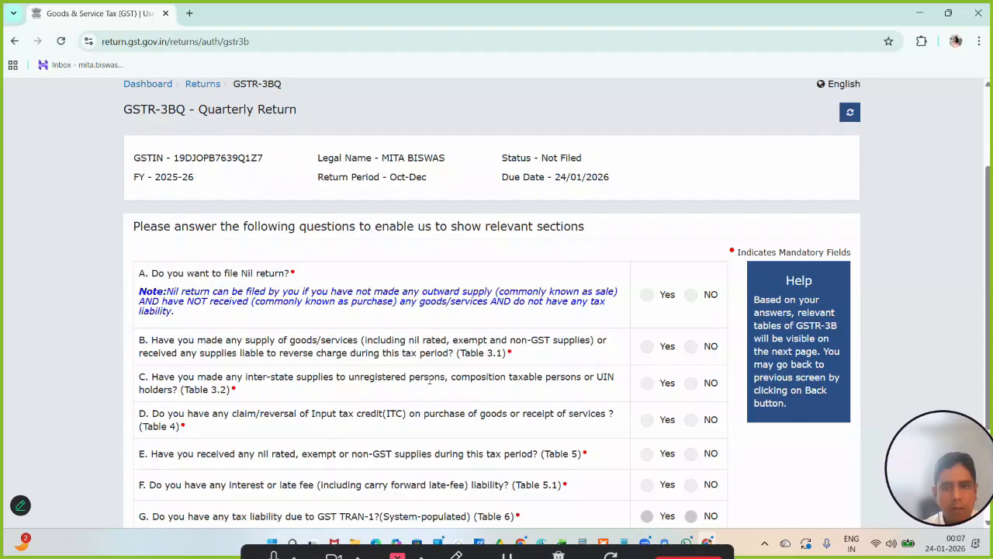
click(692, 295)
scroll(696, 346, down, 2)
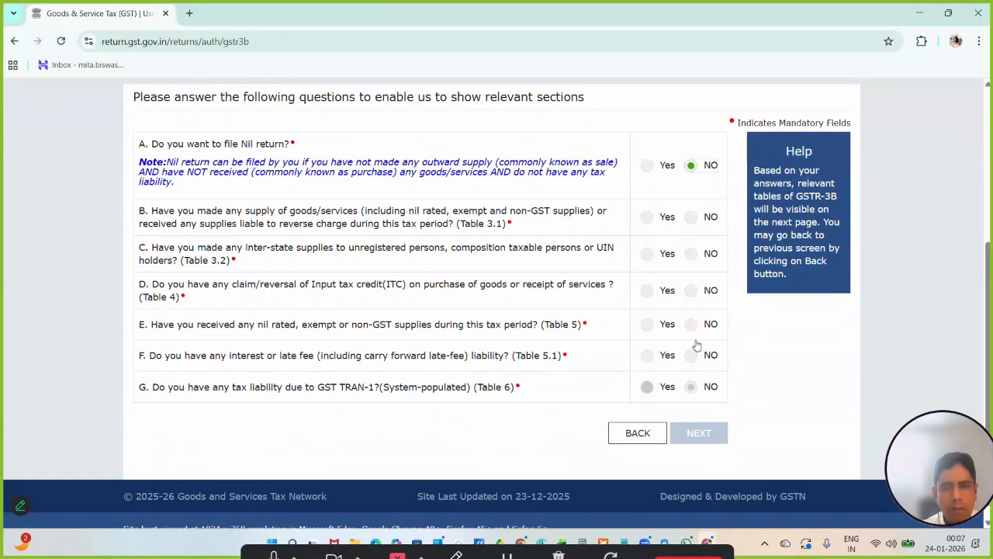
- Answer No to questions B through F of the GSTR-3B questionnaire and try to continue to the relevant tables
click(692, 218)
click(692, 254)
click(691, 290)
click(691, 324)
click(692, 356)
double_click(691, 394)
click(702, 433)
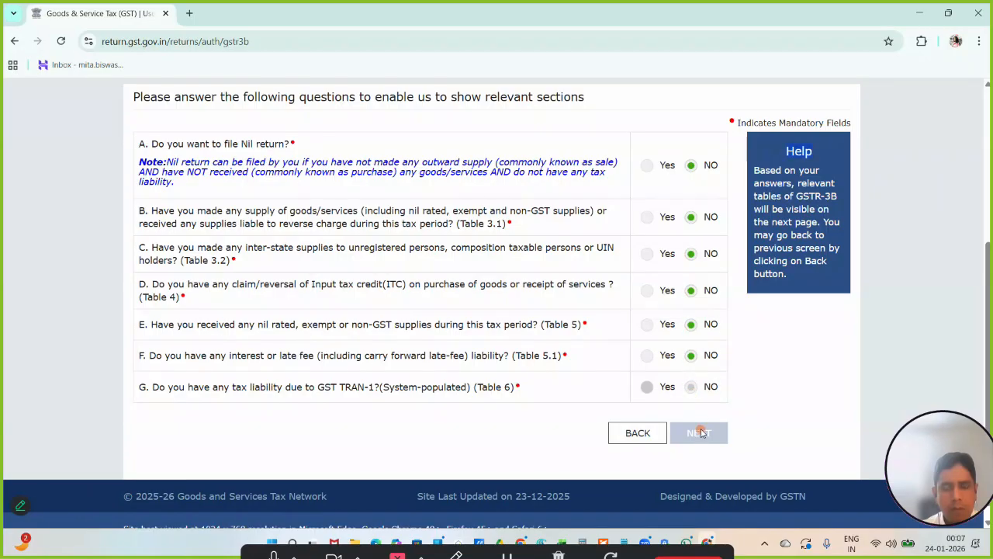
scroll(703, 434, down, 1)
scroll(704, 434, up, 3)
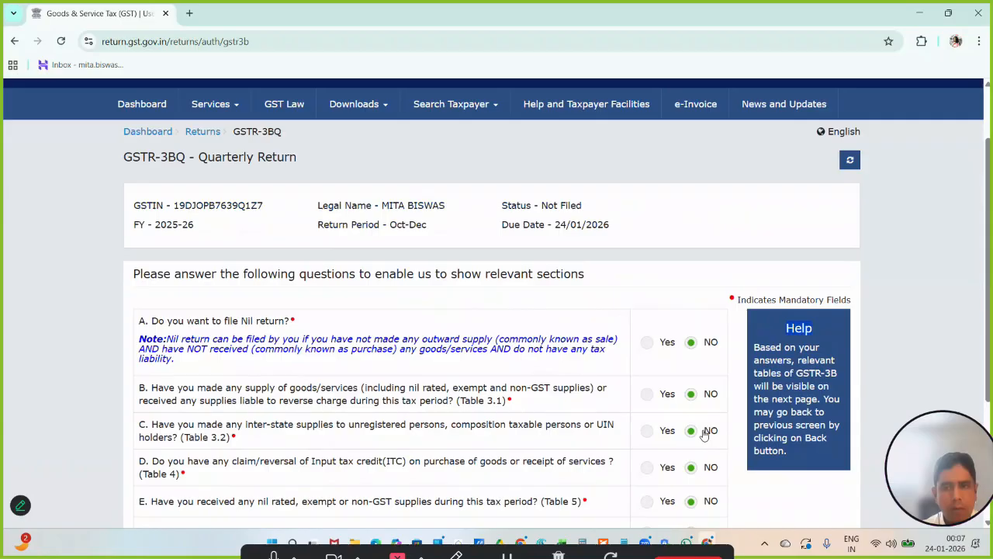
scroll(704, 434, up, 1)
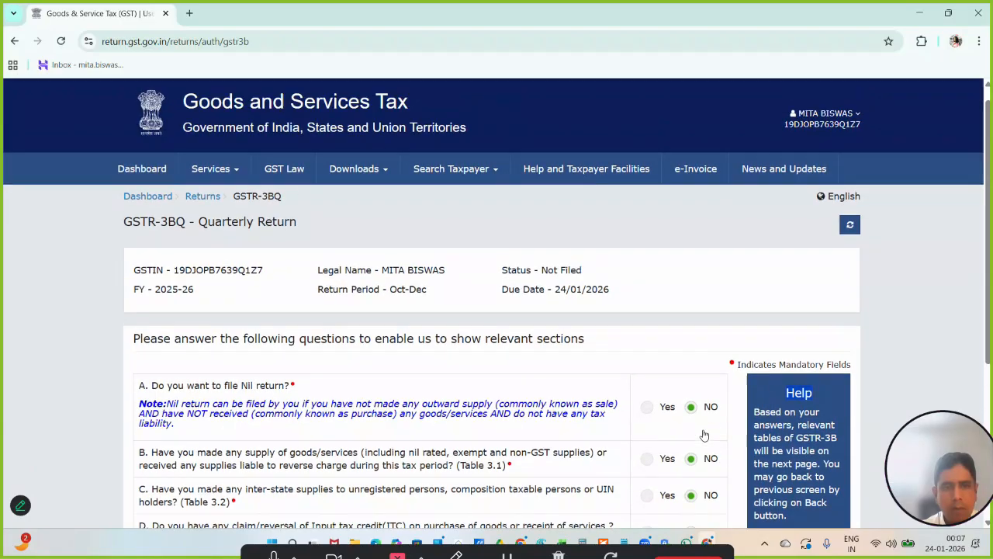
scroll(438, 334, down, 1)
scroll(643, 437, down, 3)
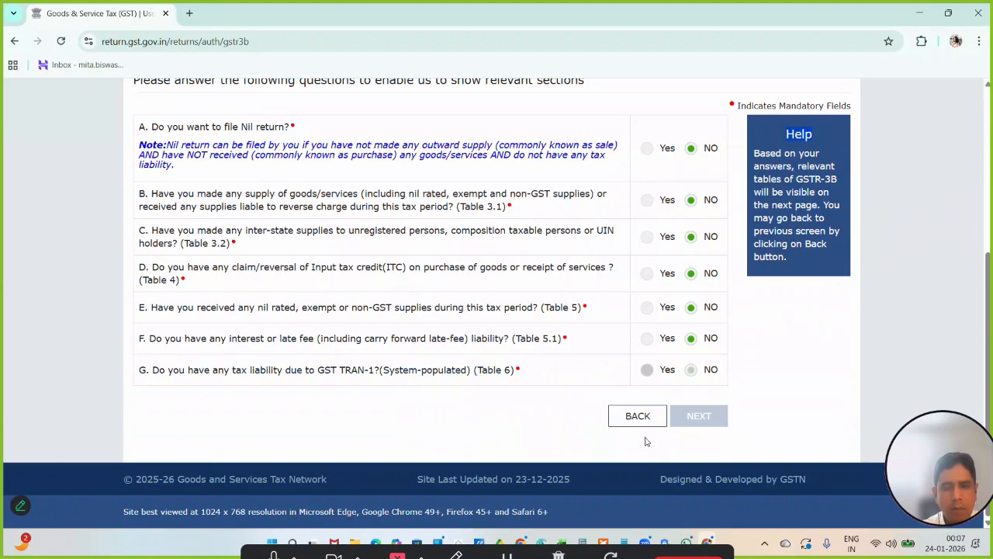
- Leave the GSTR-3B questionnaire for File Returns and search the 2025-26 returns for Quarter 3 (Oct - Dec), December
click(639, 423)
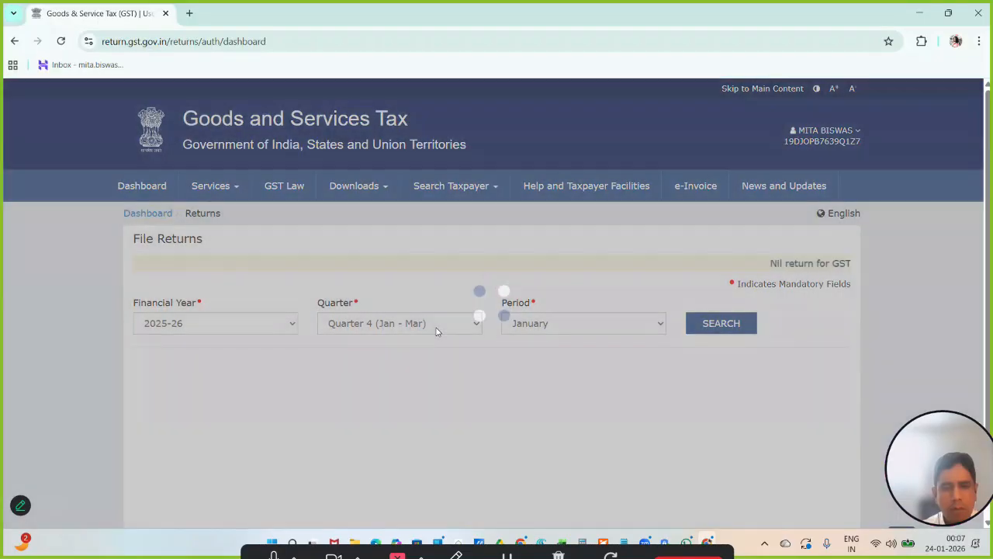
click(436, 329)
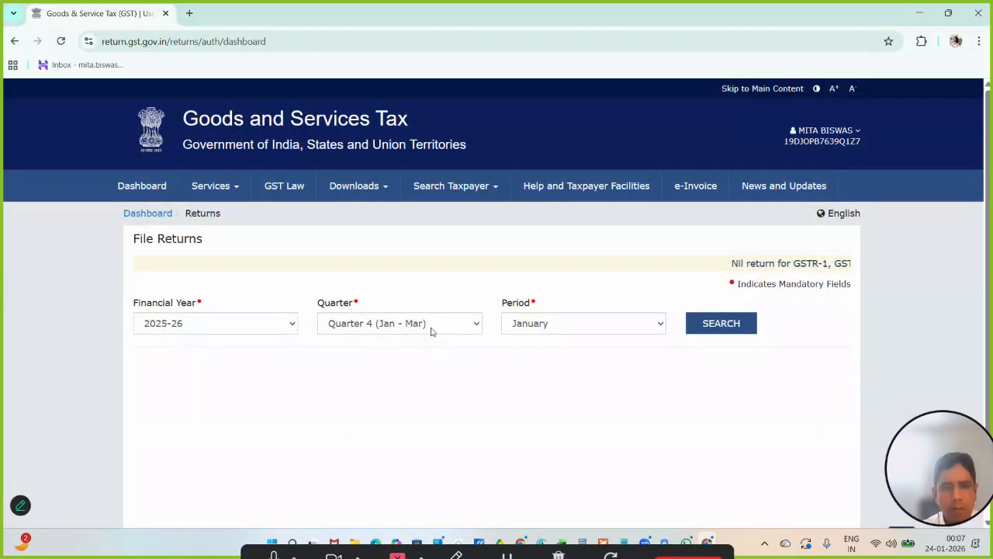
click(408, 378)
click(705, 322)
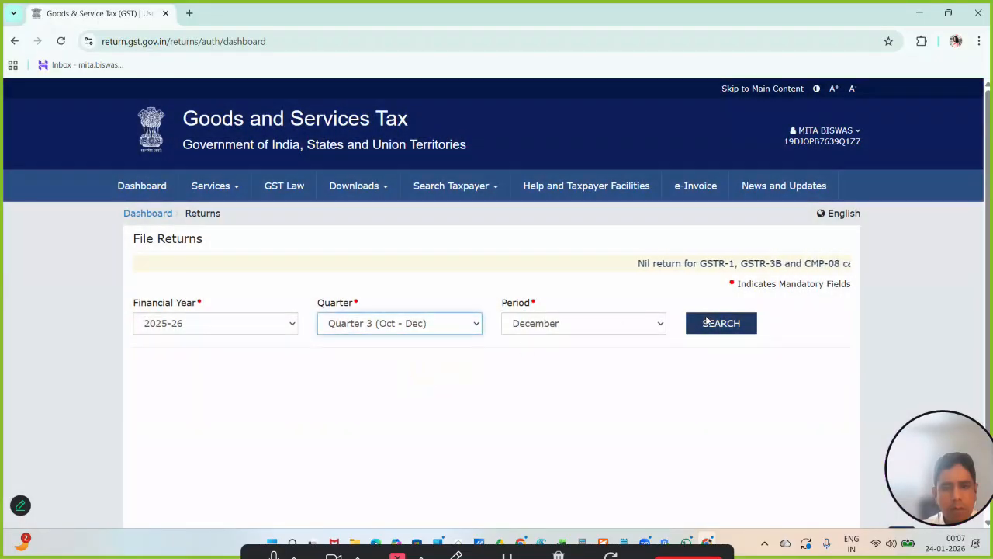
scroll(705, 321, down, 3)
scroll(706, 321, down, 1)
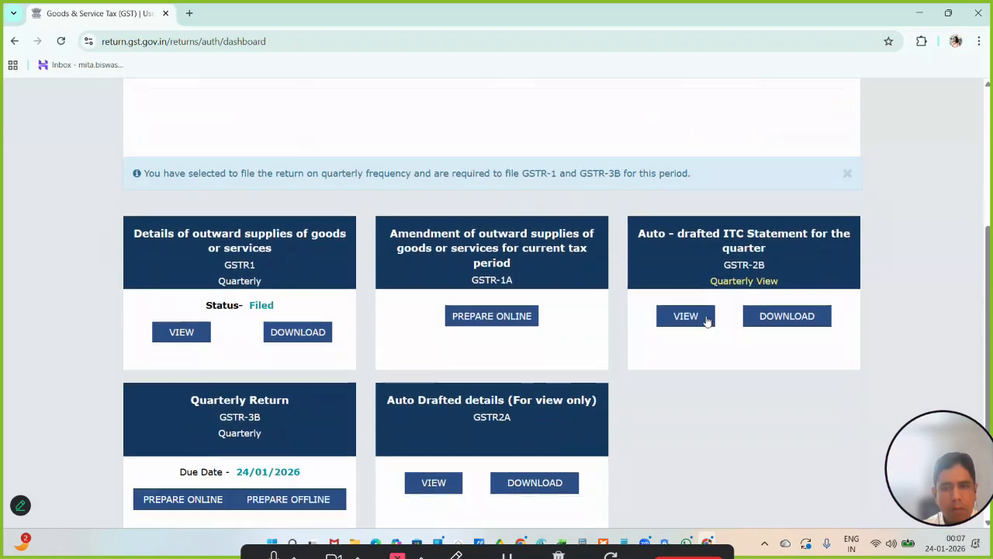
scroll(726, 311, down, 1)
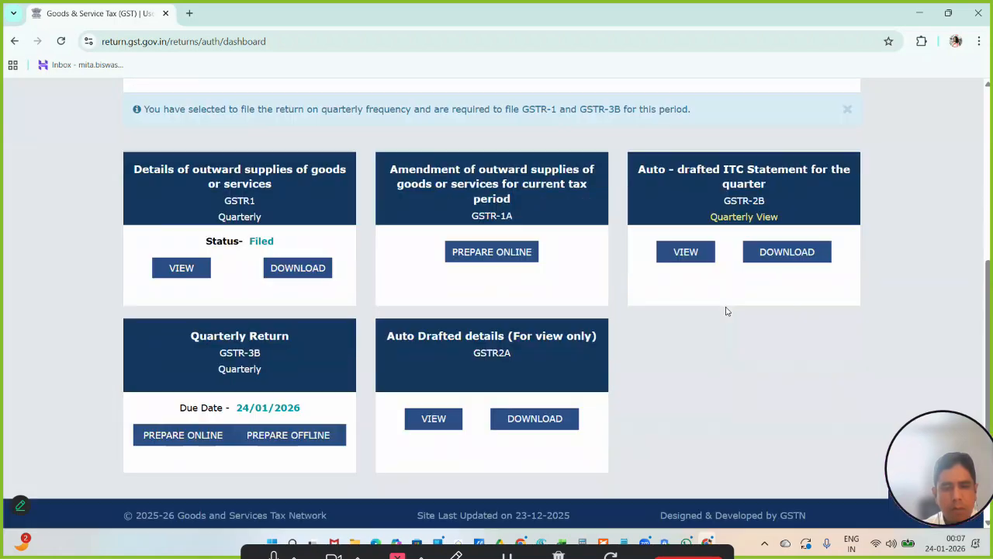
- View the quarterly GSTR-2B auto-drafted ITC statement and examine its ITC available summary
click(687, 253)
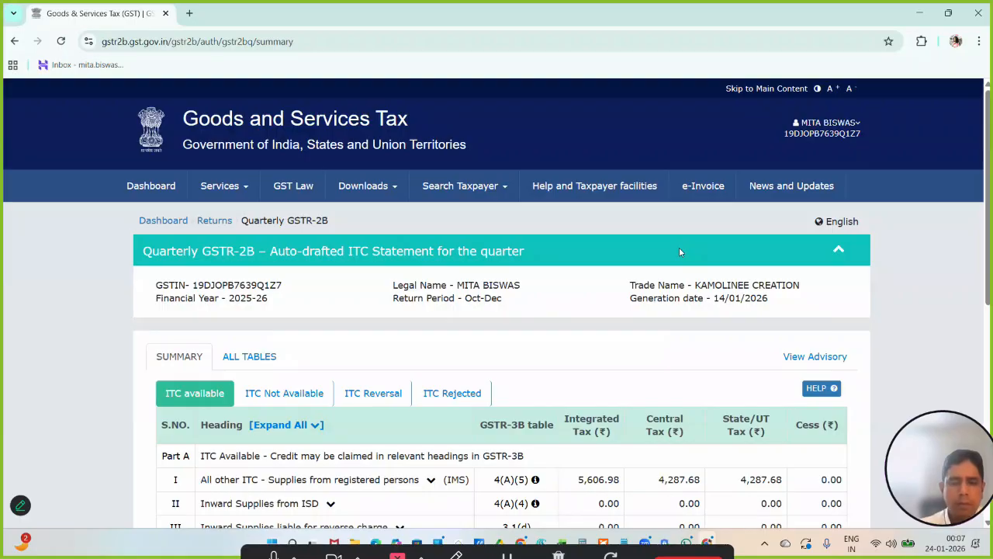
scroll(679, 250, down, 5)
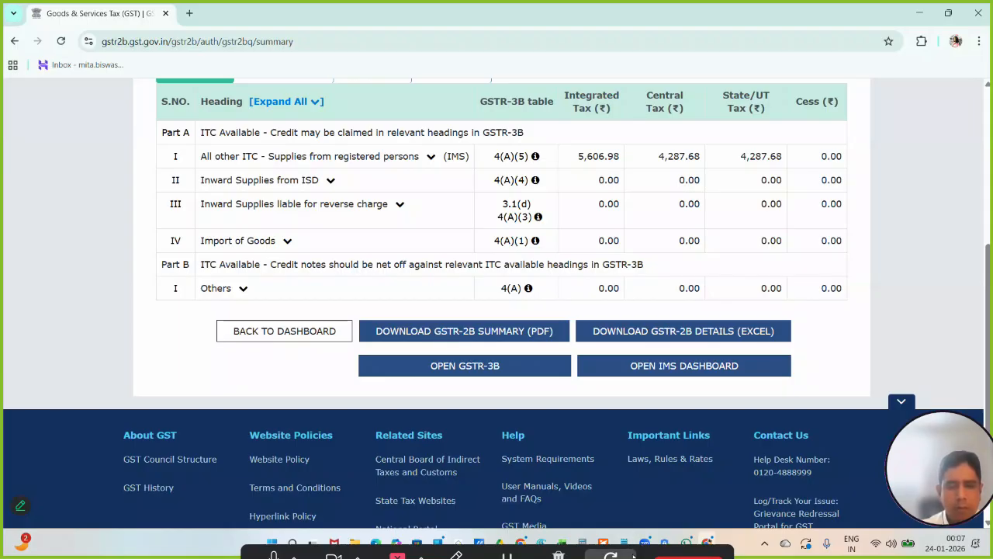
click(641, 541)
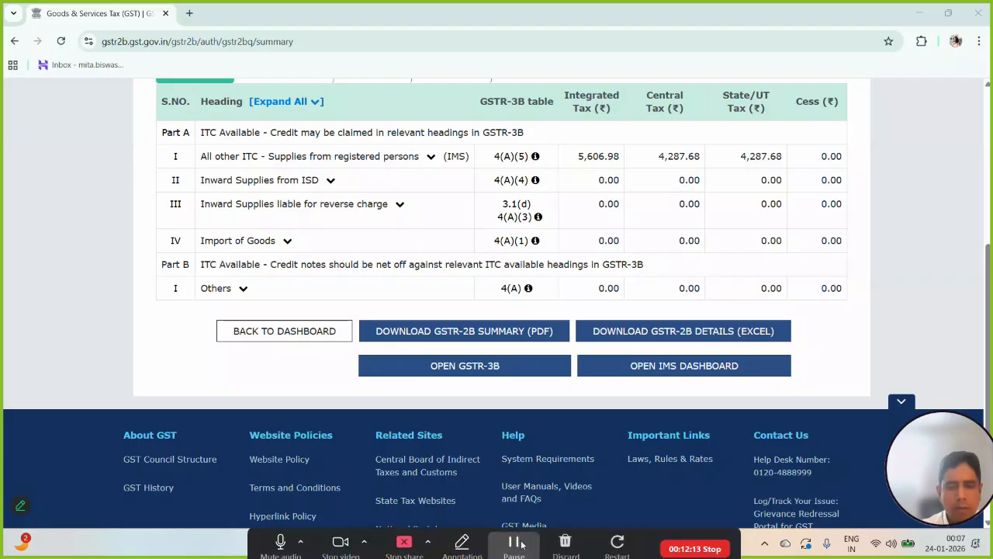
click(516, 543)
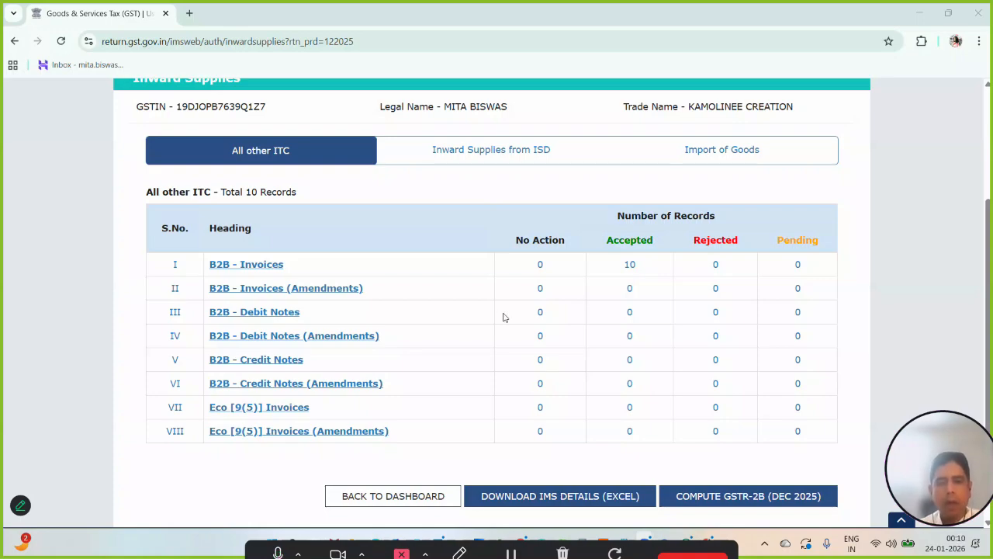
- Compute GSTR-2B for Dec 2025 from the IMS inward supplies page and agree to the deemed-acceptance warning
scroll(671, 389, down, 2)
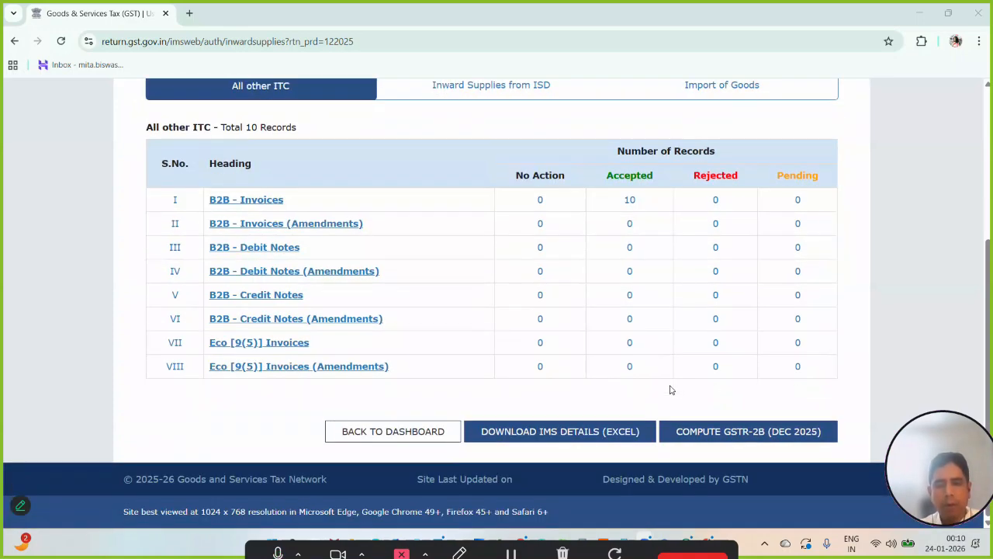
click(719, 436)
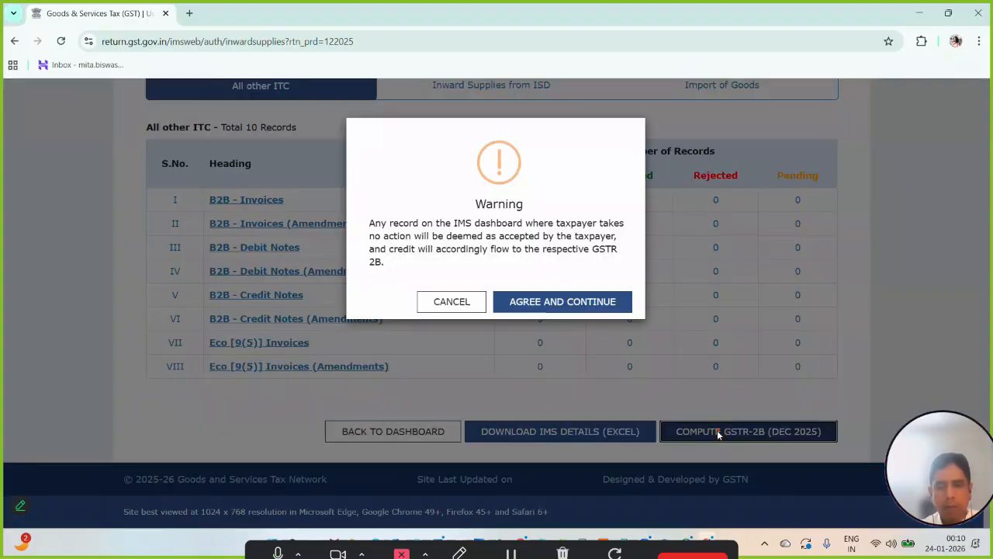
click(552, 306)
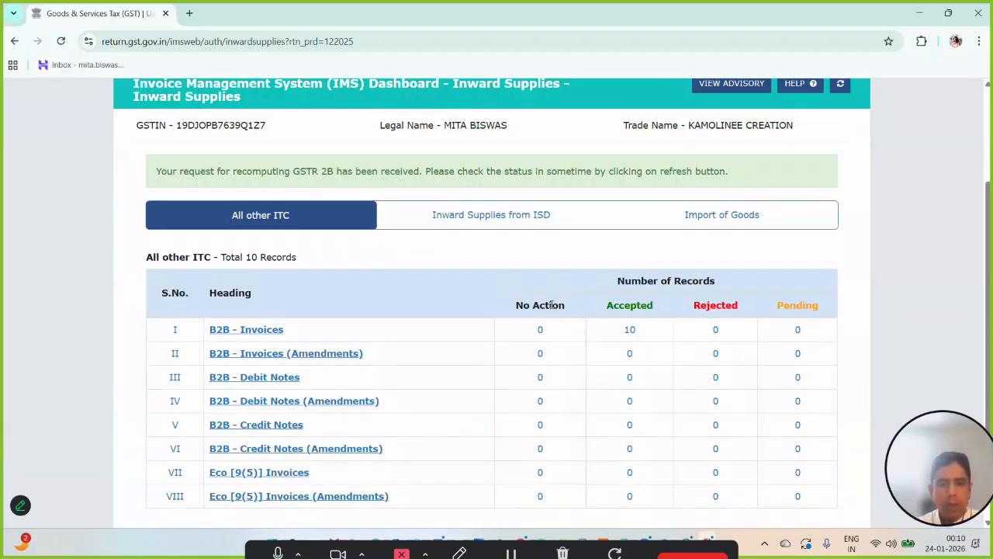
- Go back to the IMS dashboard and reopen the inward supplies to check the record counts and GSTR-2B computation option
scroll(536, 287, down, 2)
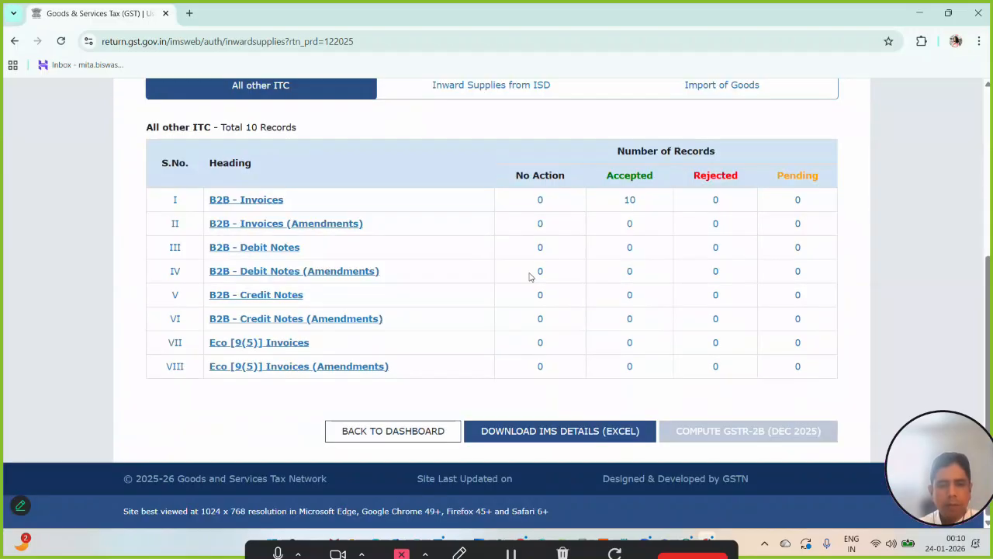
click(393, 432)
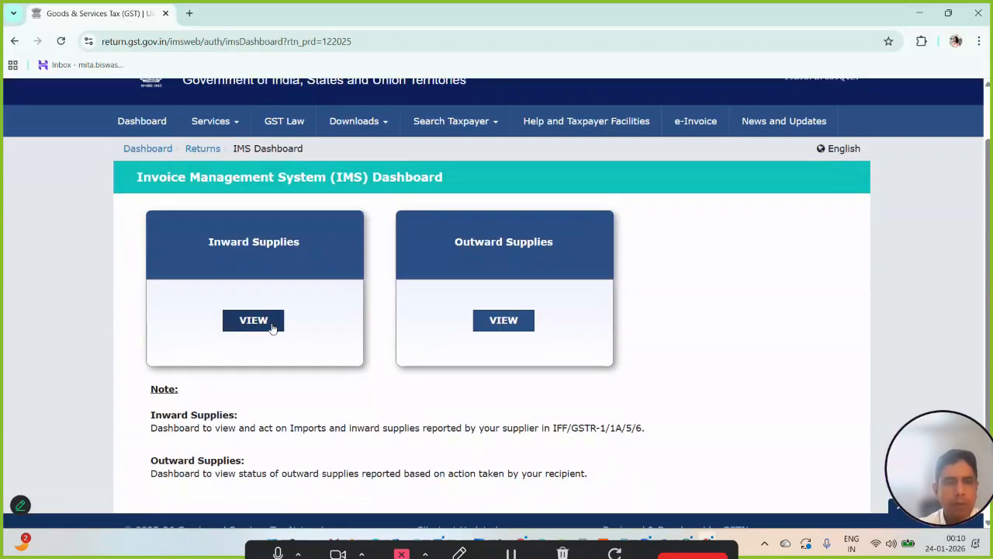
click(260, 330)
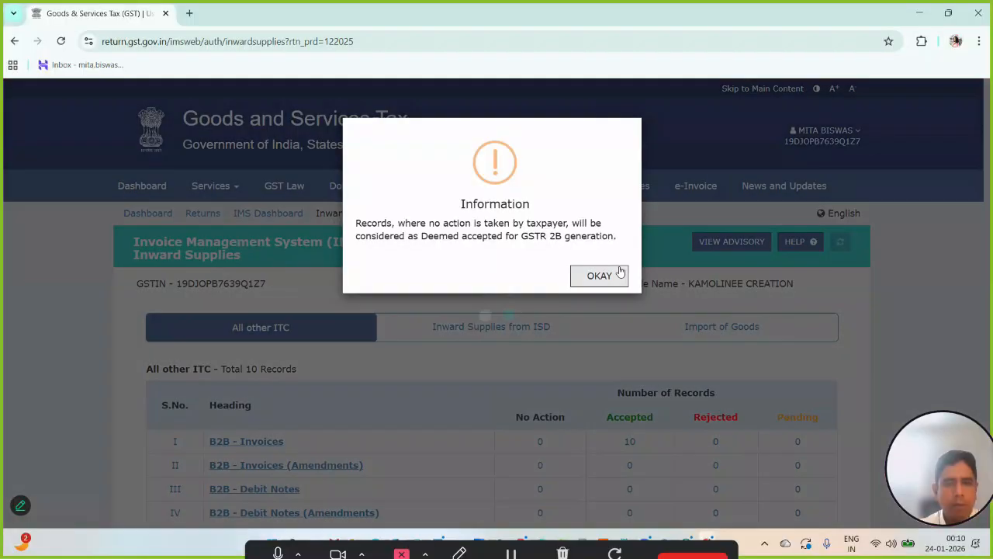
click(617, 273)
scroll(638, 339, down, 2)
scroll(640, 340, down, 2)
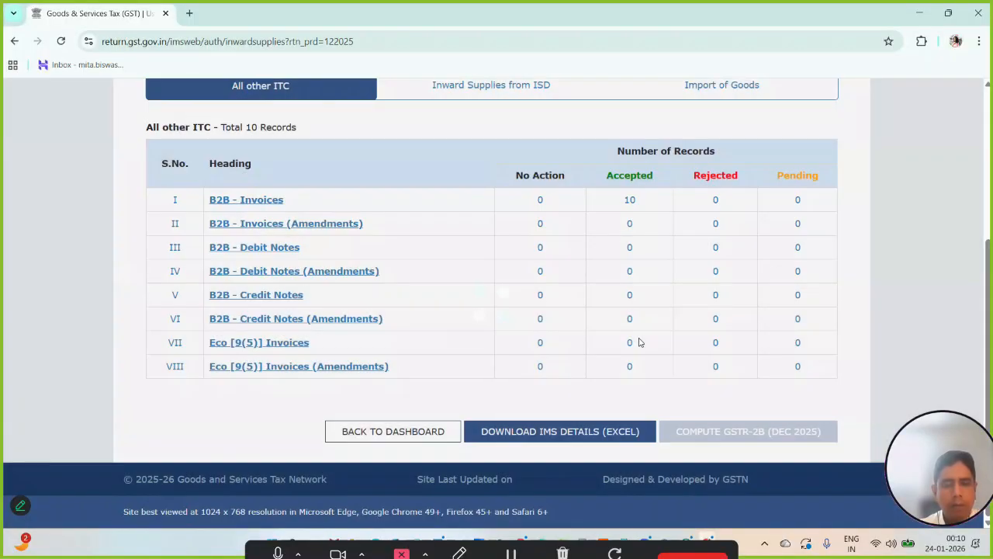
scroll(640, 340, up, 4)
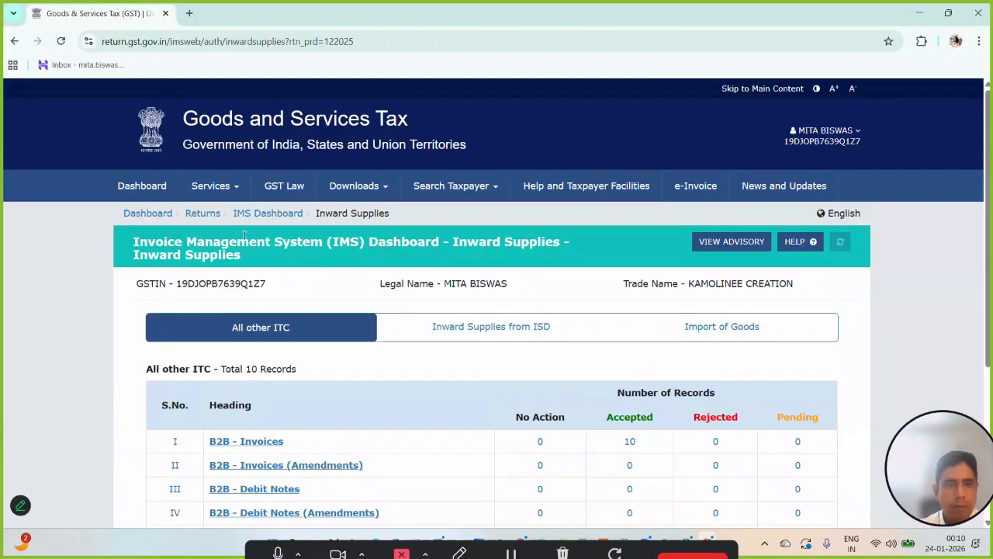
- Go to File Returns, search 2025-26 Quarter 3 (Oct - Dec), December, and start preparing the quarterly GSTR-3B online
click(199, 215)
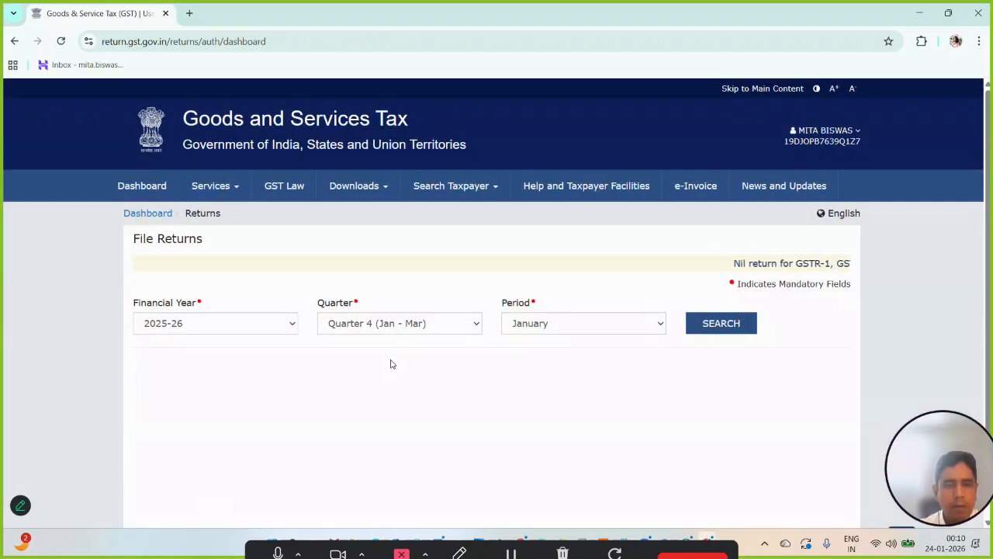
click(396, 329)
click(392, 376)
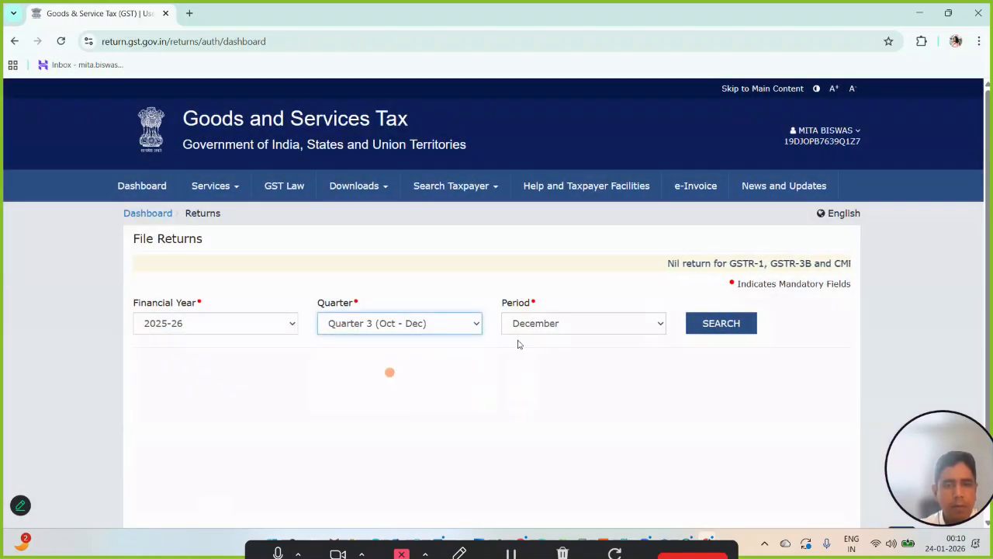
click(737, 329)
scroll(584, 356, down, 4)
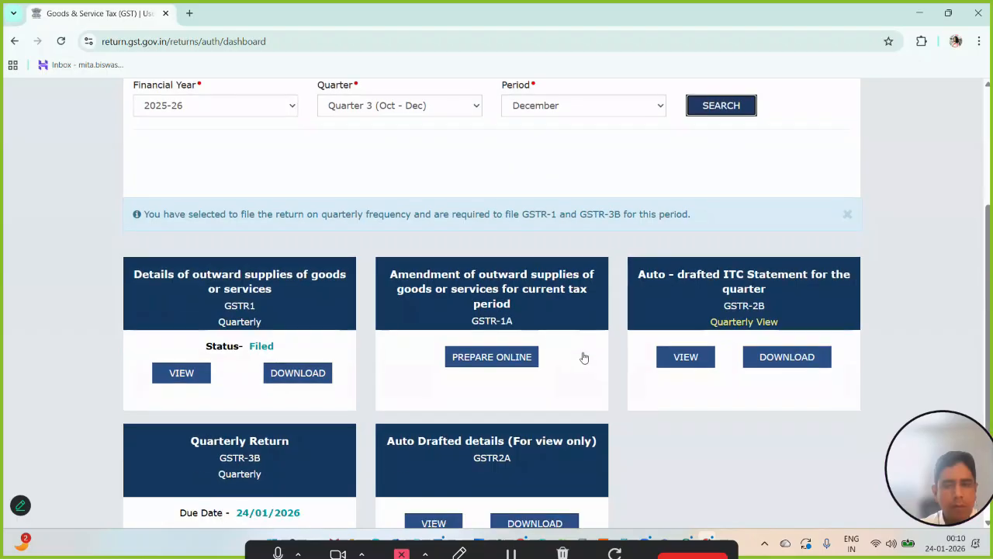
scroll(620, 358, down, 1)
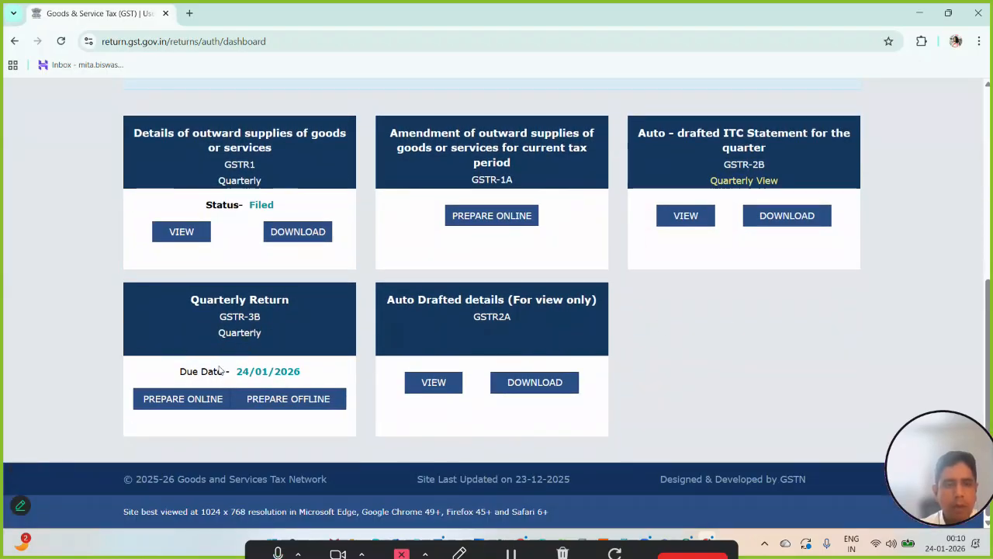
click(186, 399)
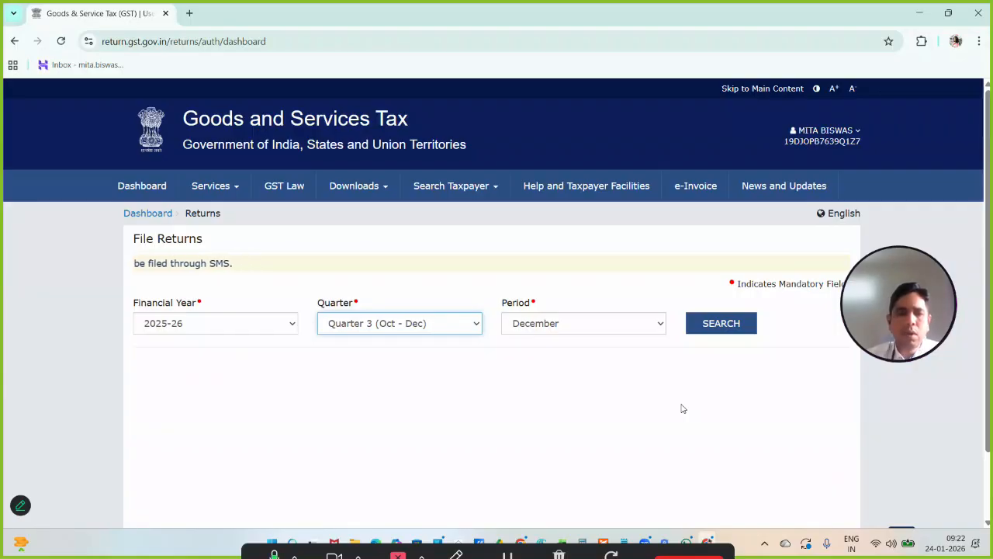
- Search the 2025-26 Quarter 3 December returns again and locate the quarterly GSTR-3B
click(711, 330)
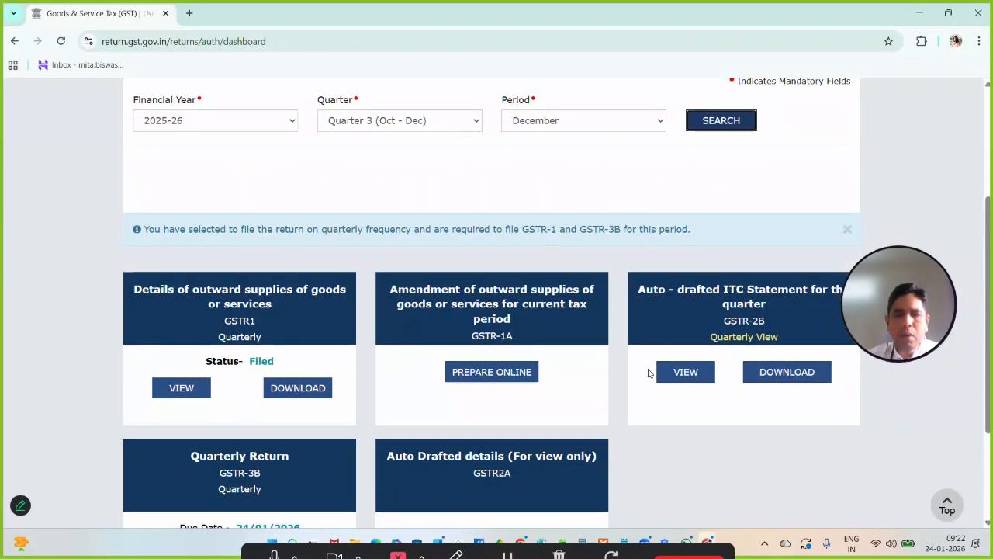
scroll(775, 292, down, 1)
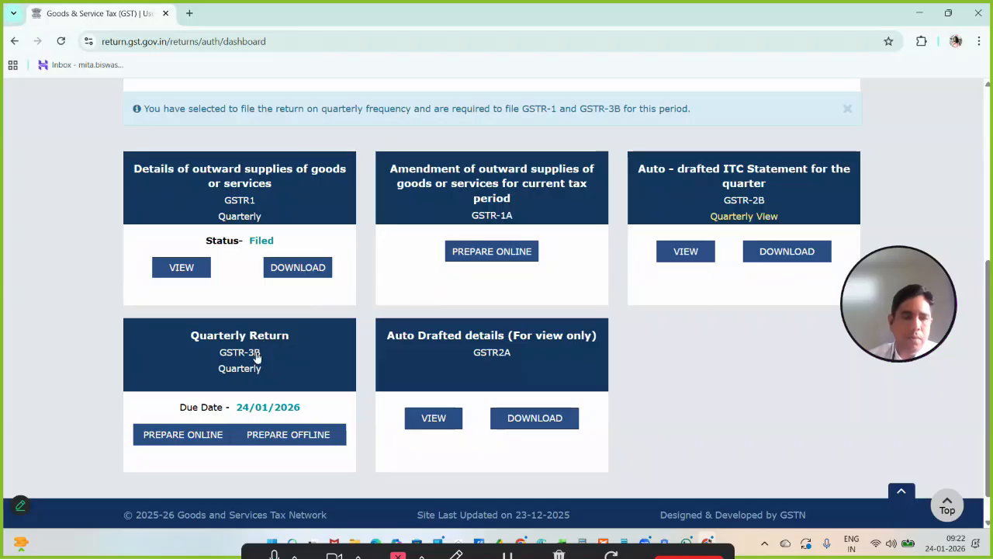
scroll(260, 349, down, 1)
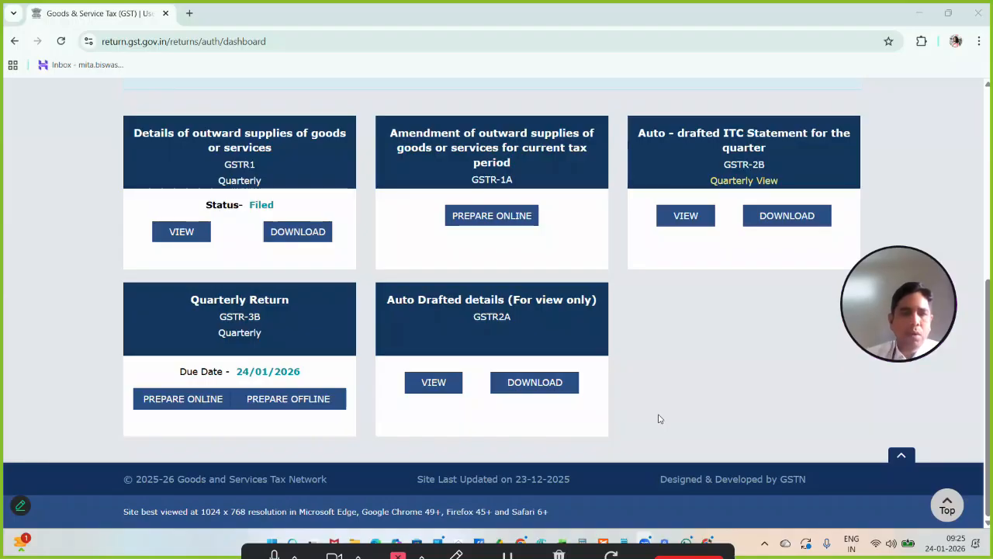
- Start preparing the quarterly GSTR-3B online, dismiss the system-generated summary, and bring up the return's tables
click(174, 400)
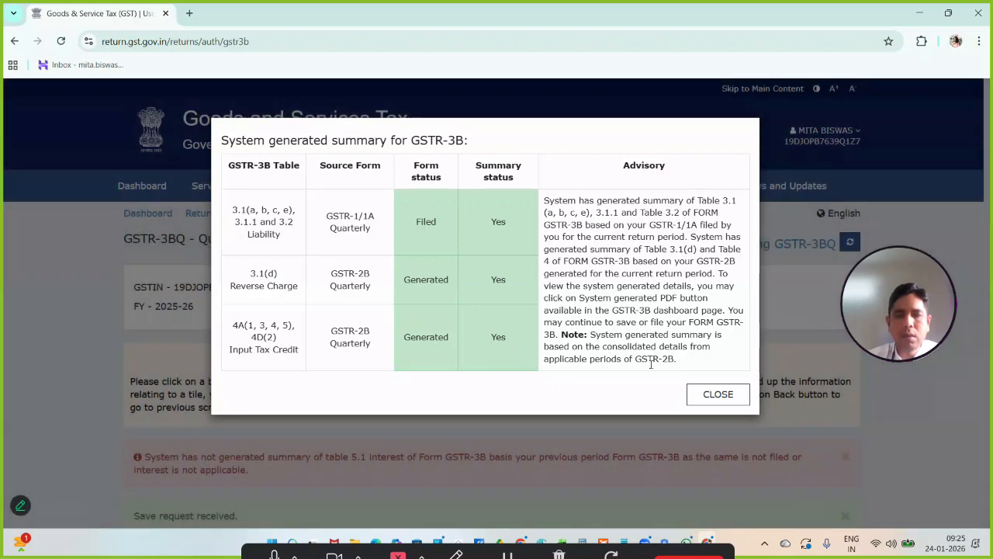
click(707, 399)
scroll(602, 346, down, 5)
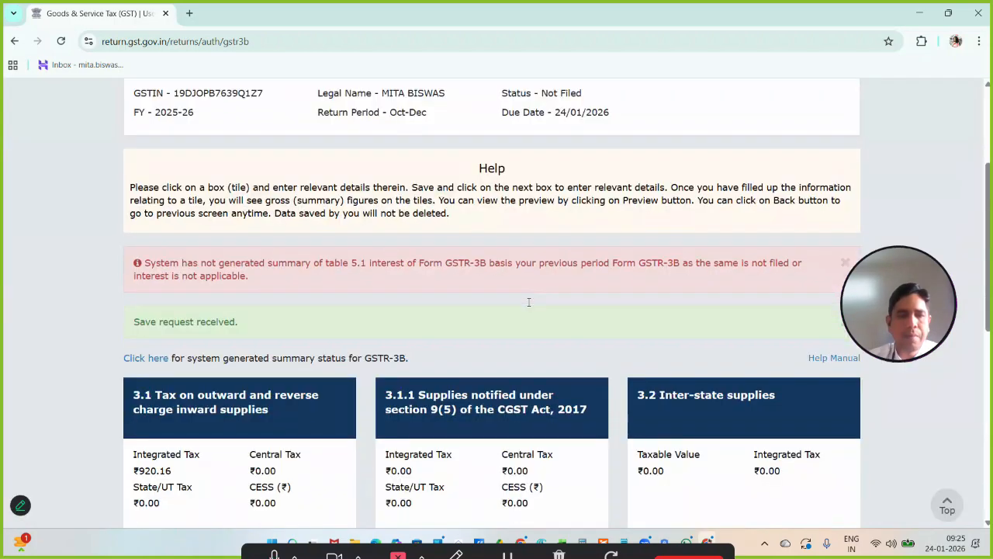
scroll(528, 301, down, 2)
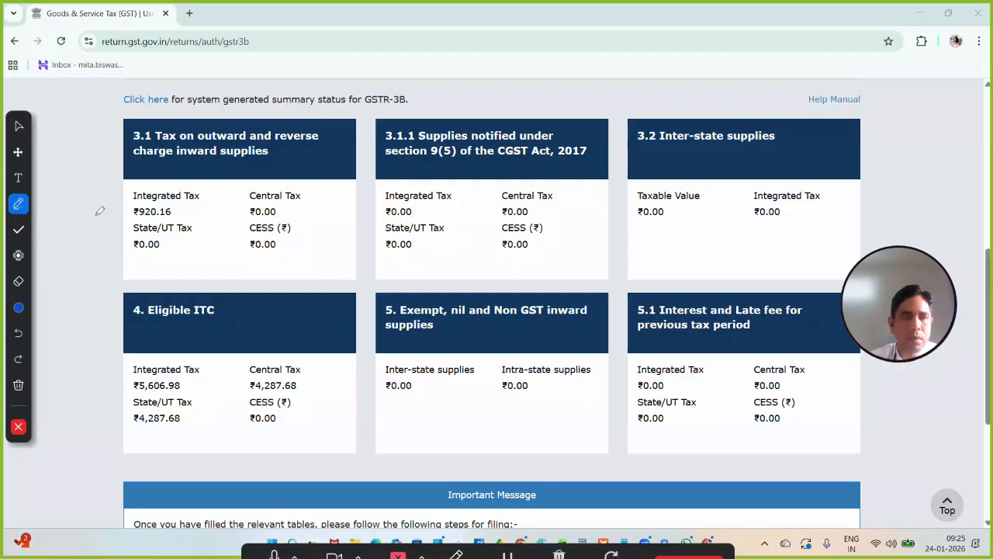
mouse_move(180, 175)
mouse_down()
mouse_move(97, 225)
mouse_move(222, 247)
mouse_move(197, 178)
mouse_up()
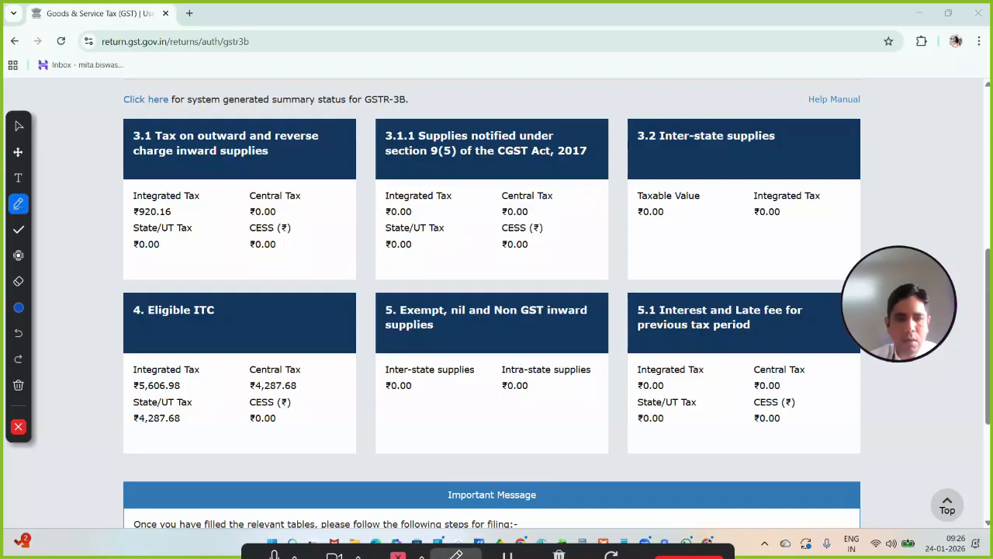
click(19, 125)
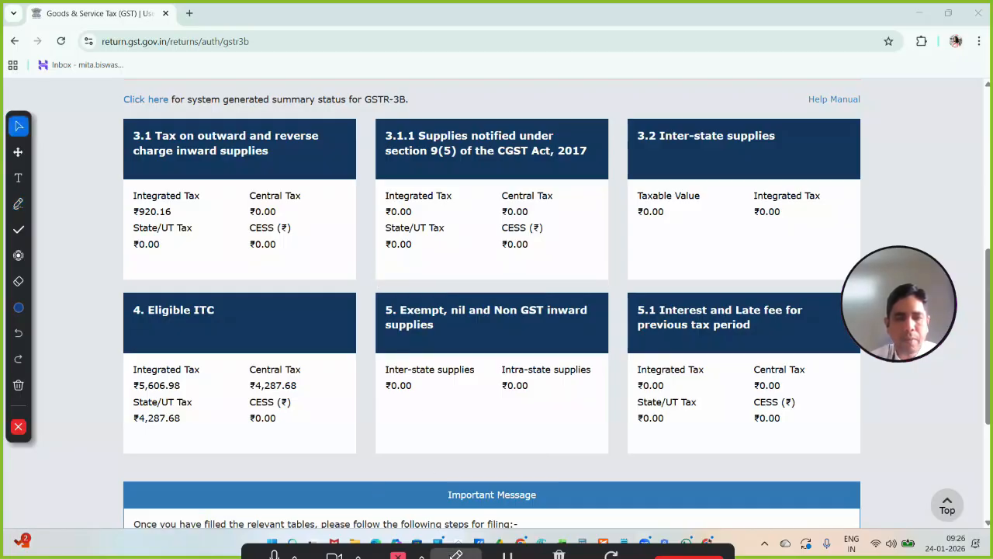
click(457, 554)
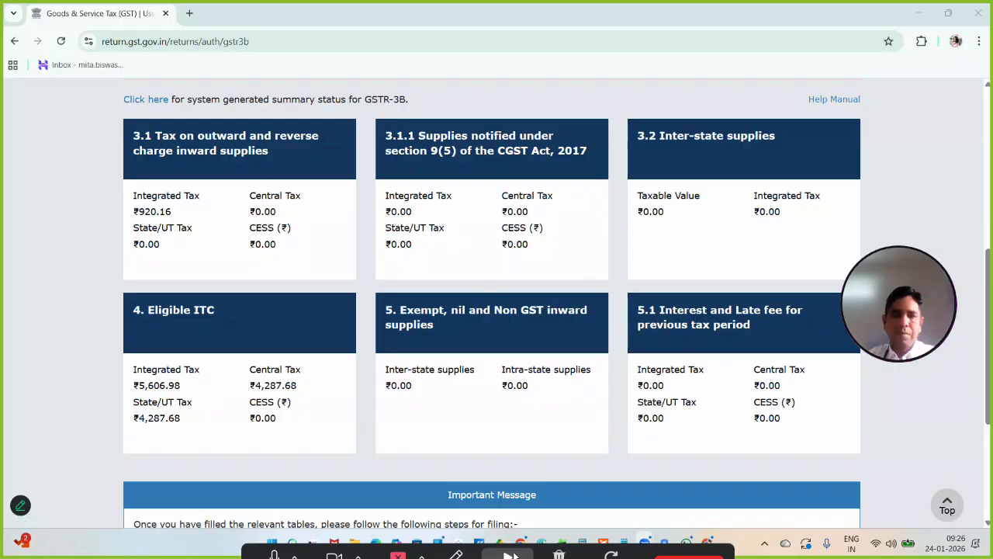
- Open table 4, Eligible ITC, and review its auto-drafted ITC available, ITC reversed and net ITC rows
click(194, 324)
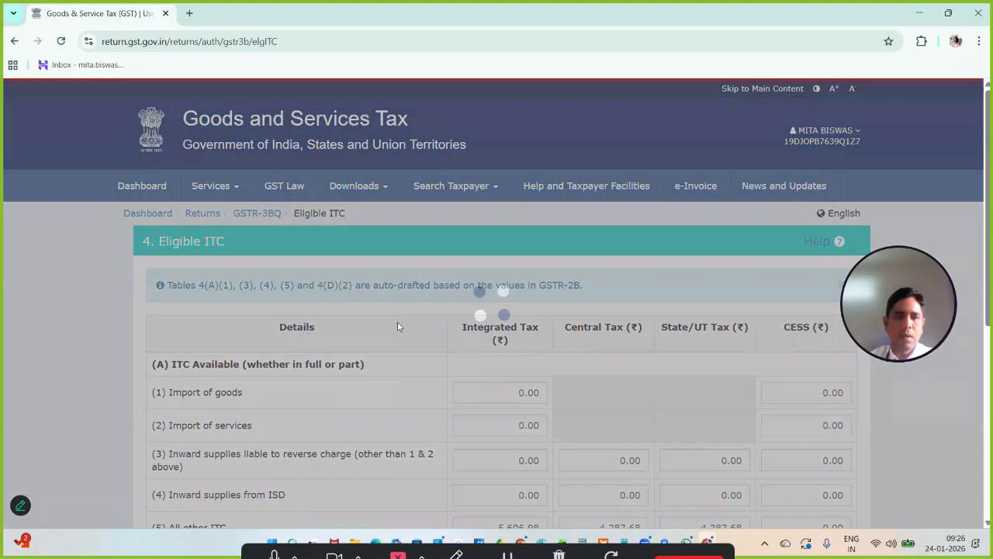
scroll(411, 326, down, 2)
scroll(411, 326, down, 3)
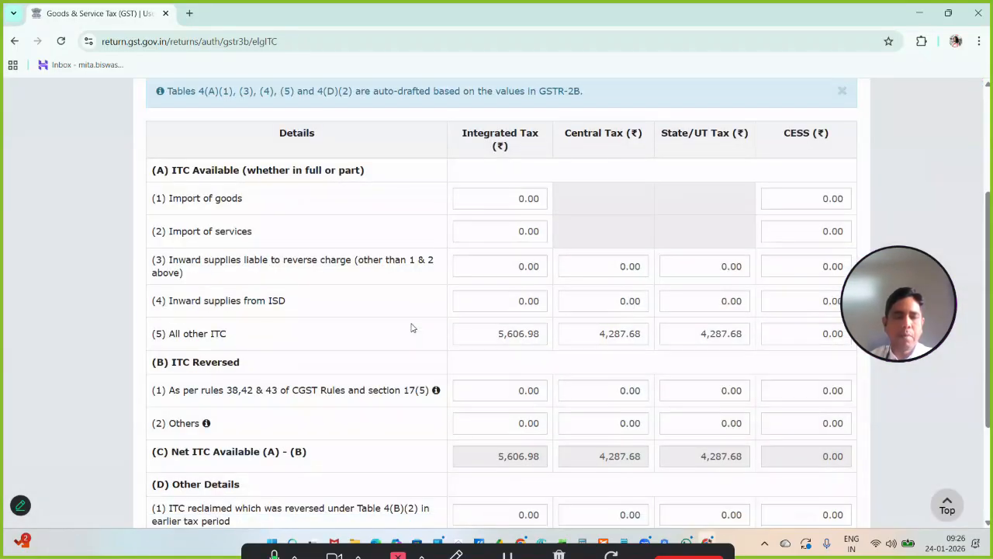
scroll(412, 322, down, 1)
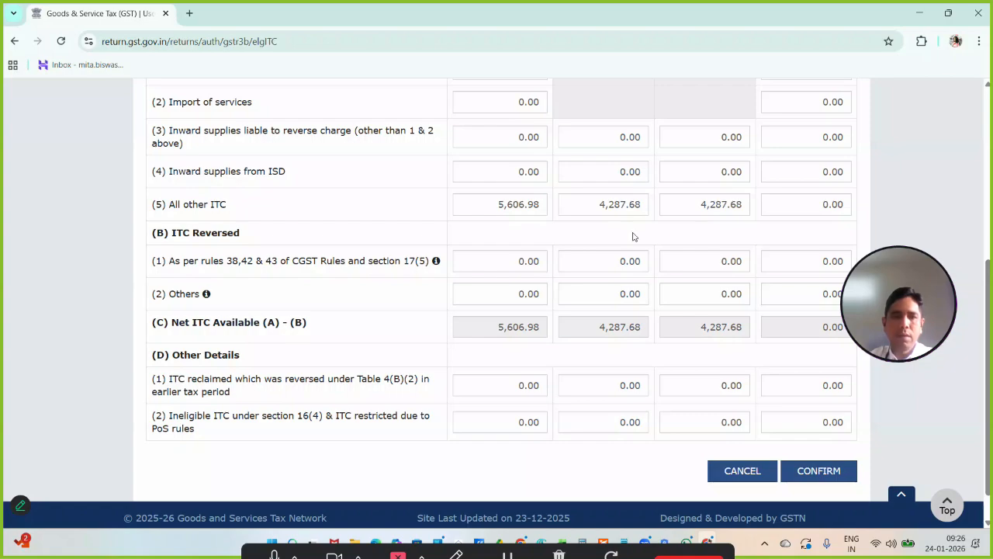
scroll(468, 237, up, 3)
scroll(468, 237, down, 1)
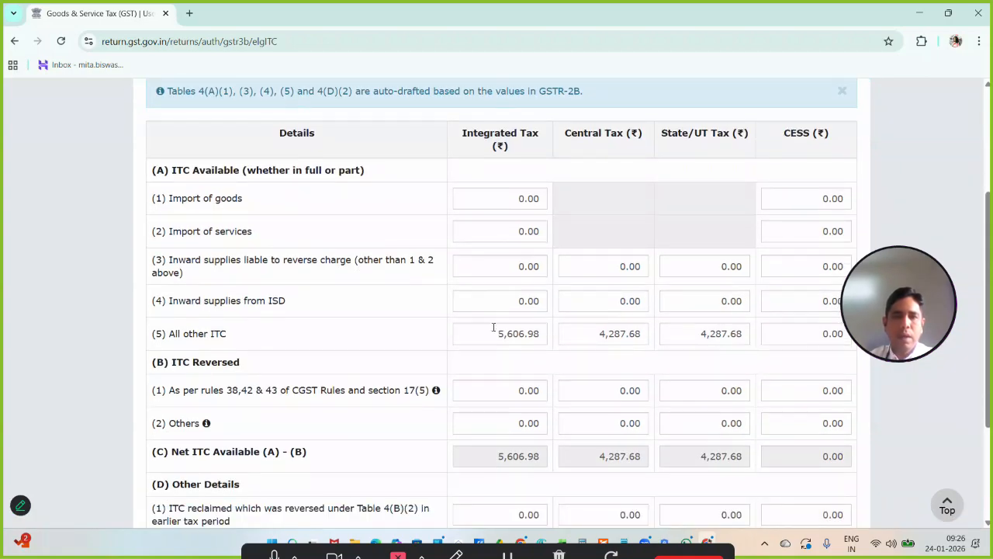
mouse_move(500, 335)
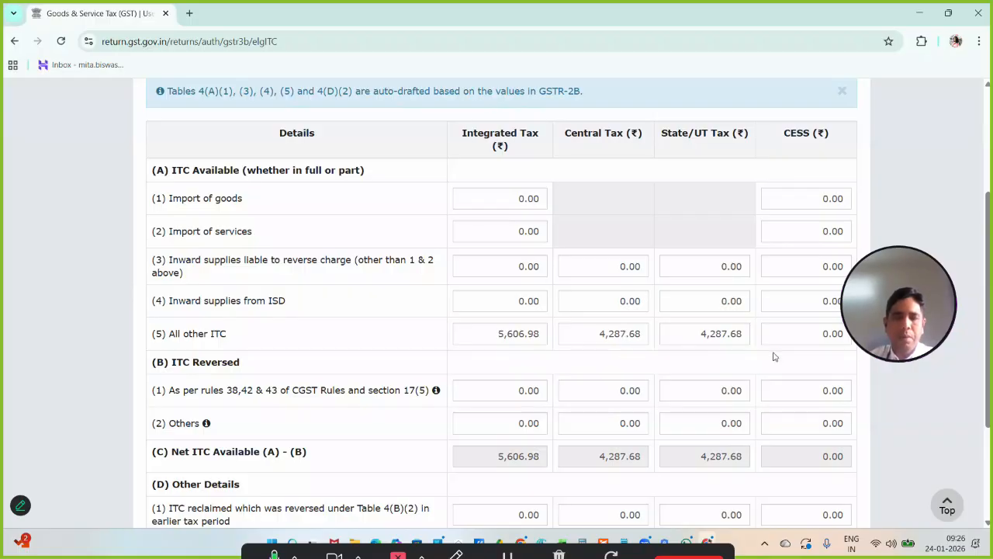
scroll(772, 356, down, 1)
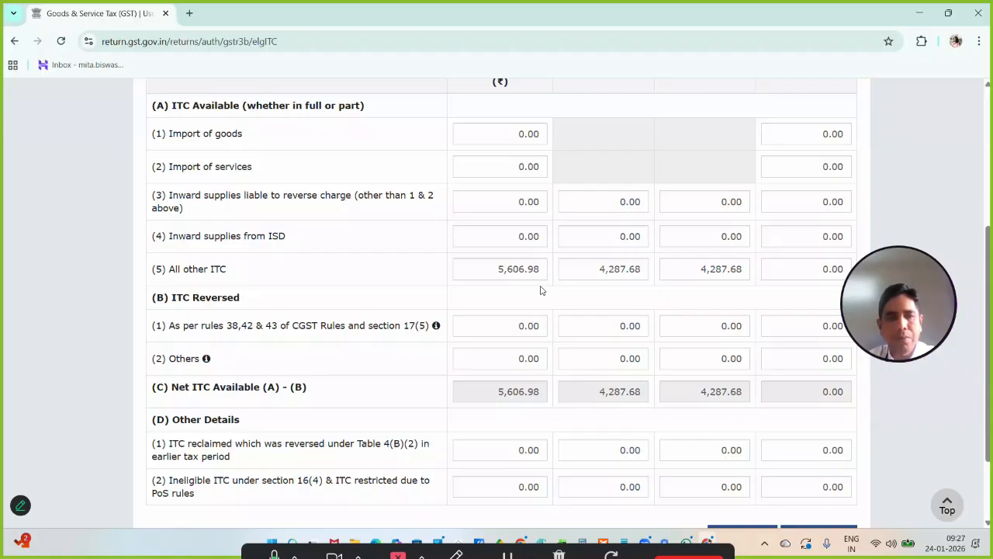
- Switch to the invoice workbook in Excel, add filters to the header row of Sheet1, and filter Remarks to REJECT only
click(562, 541)
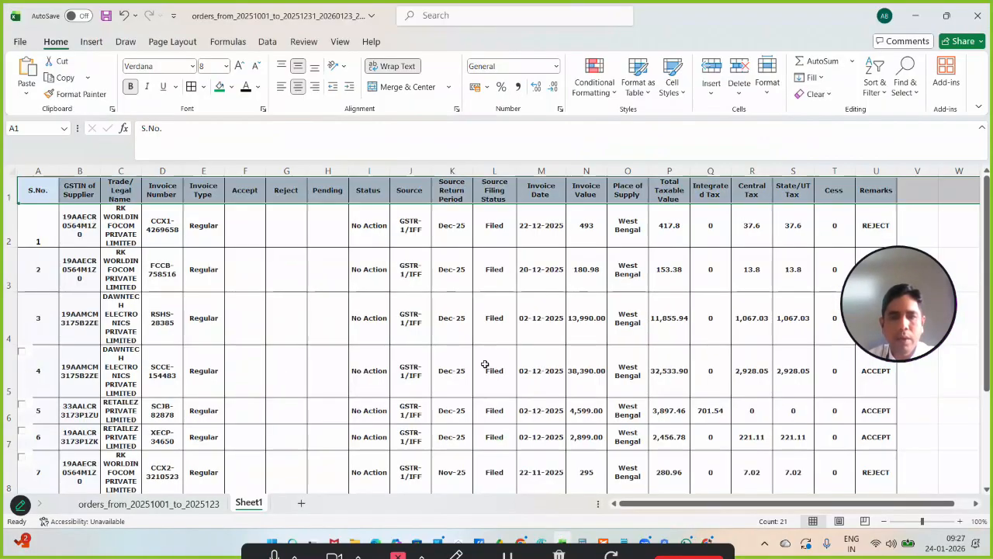
click(3, 194)
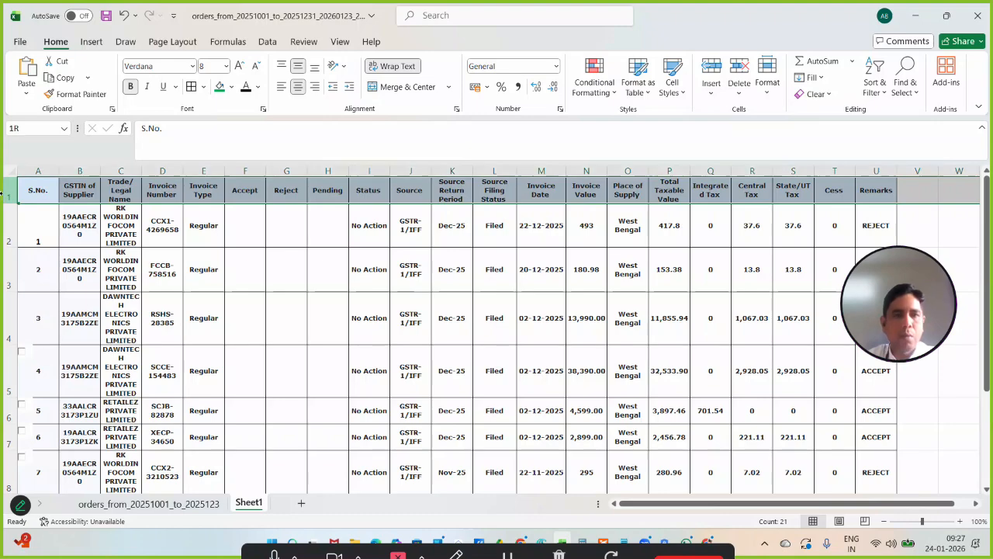
click(881, 93)
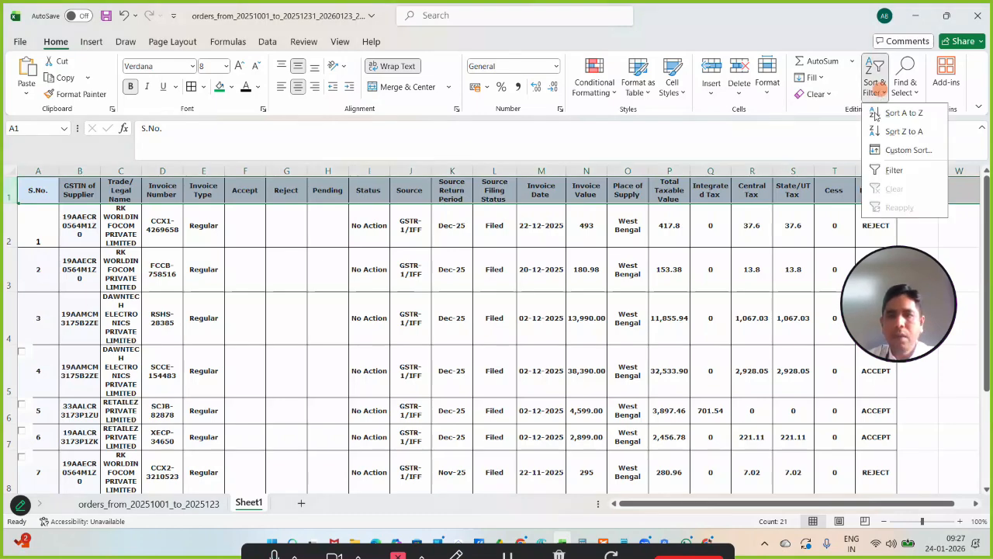
click(886, 168)
click(890, 196)
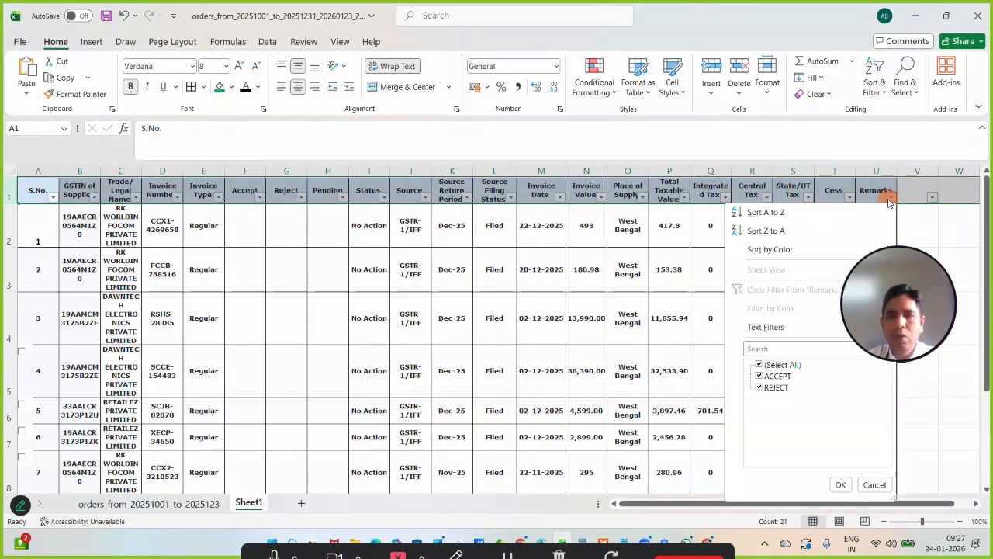
click(776, 377)
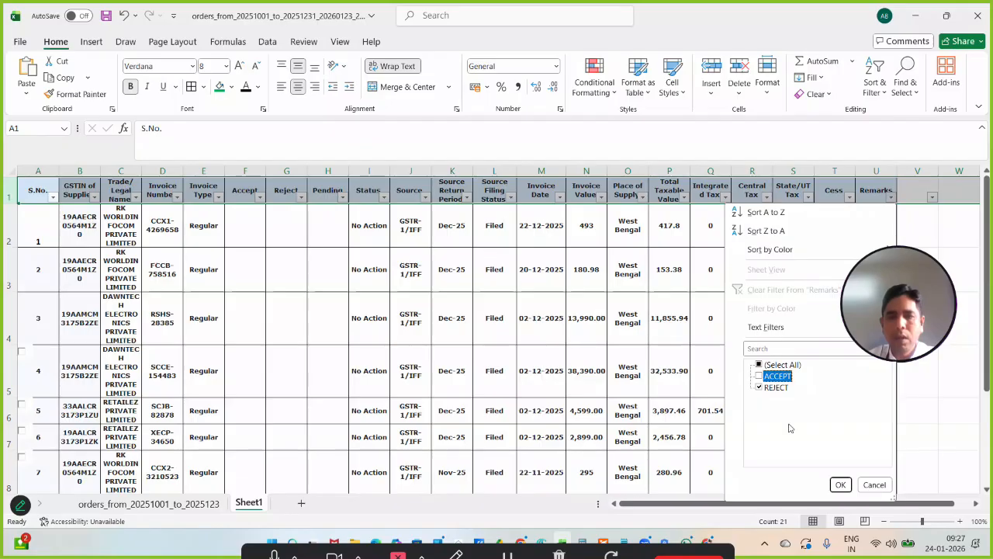
click(839, 485)
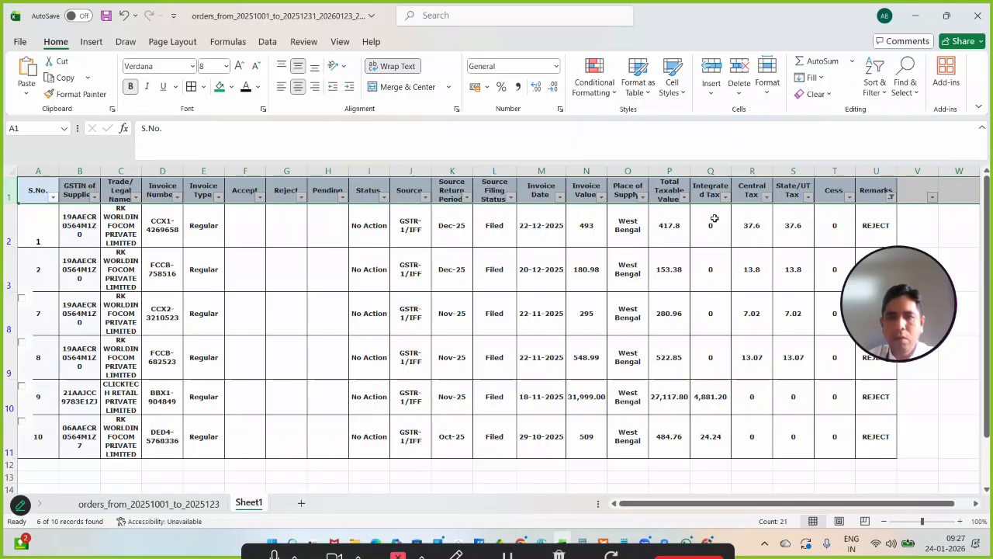
- Check the sum of the Integrated Tax amounts for the rejected invoices
drag(715, 218, 715, 310)
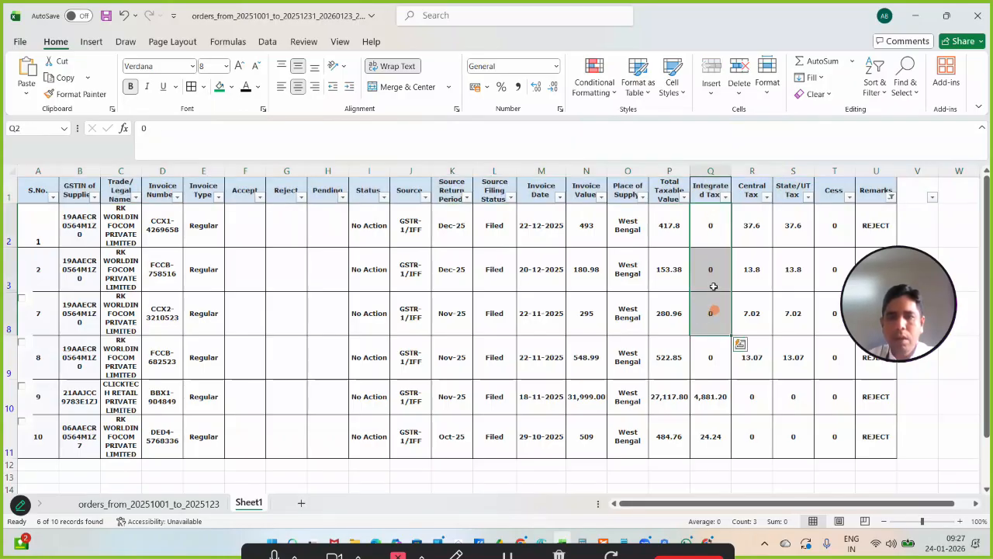
click(713, 171)
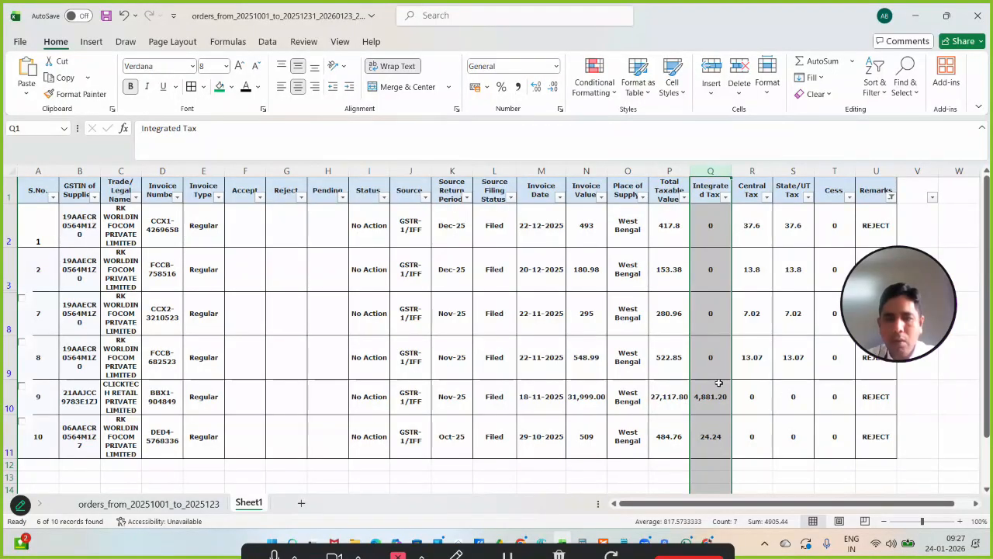
drag(710, 232, 710, 436)
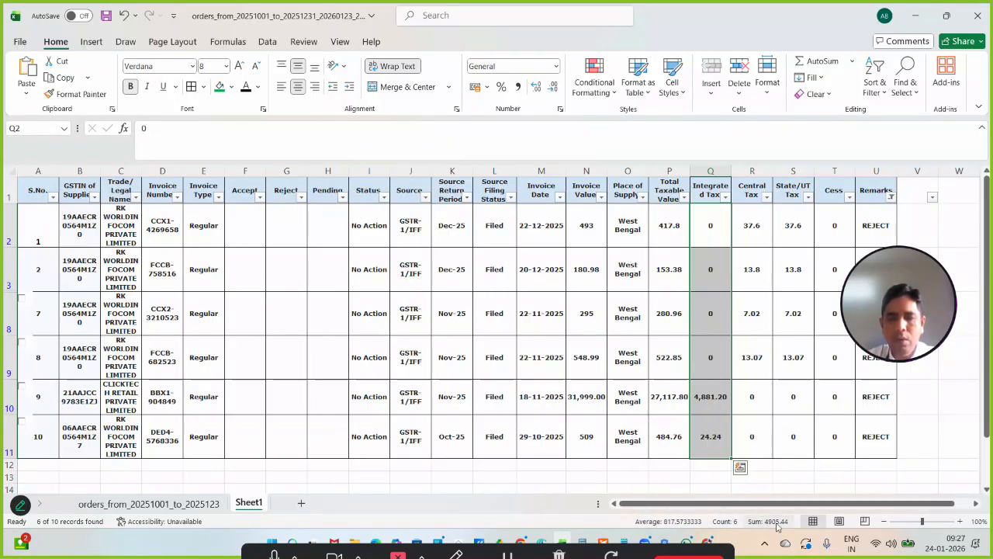
- Return to the GST portal and set the integrated tax reversed as per rules 38, 42 & 43 and section 17(5) to 4,905.44
click(708, 541)
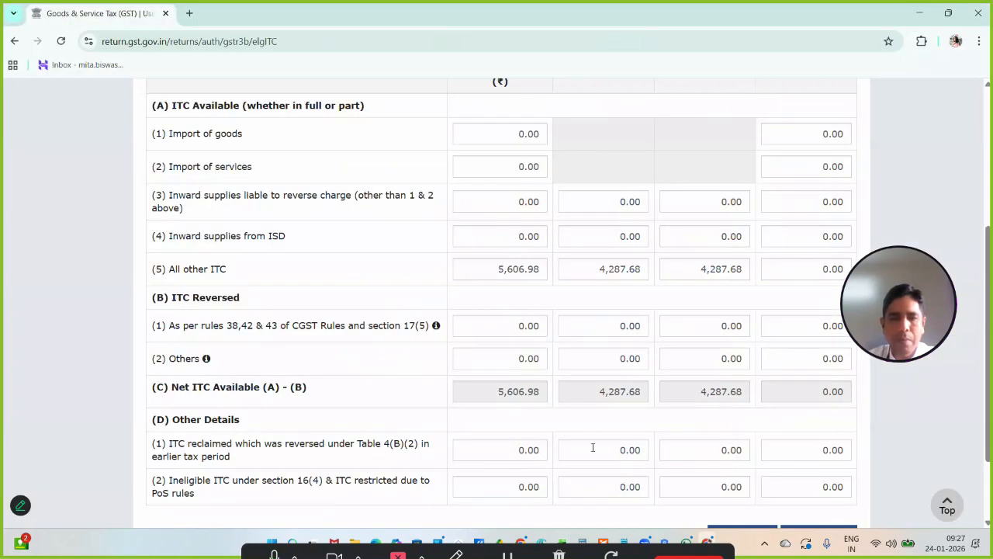
click(525, 329)
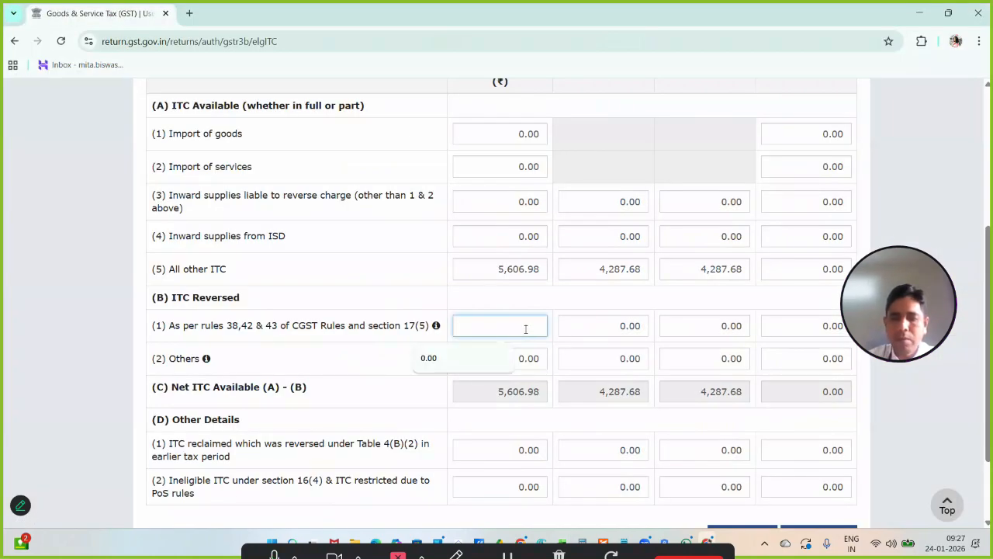
text(4,905.)
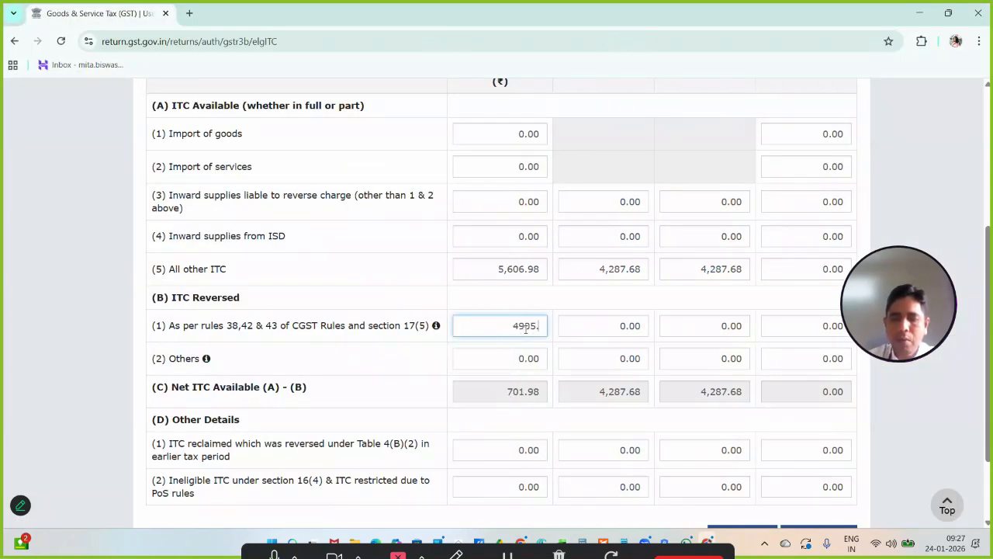
text(44)
click(527, 293)
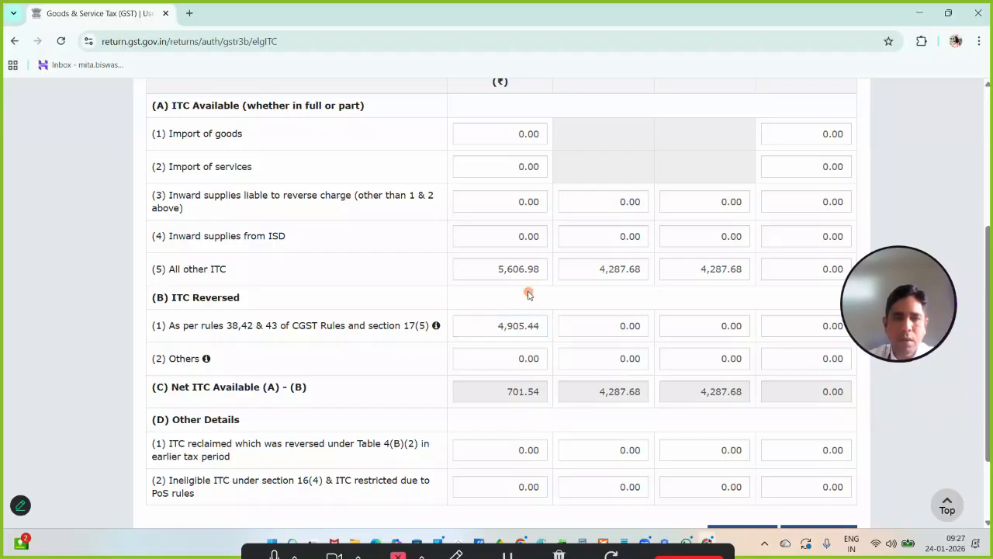
- Switch back to the filtered invoices in Excel and check the sum of the Central Tax column
click(706, 537)
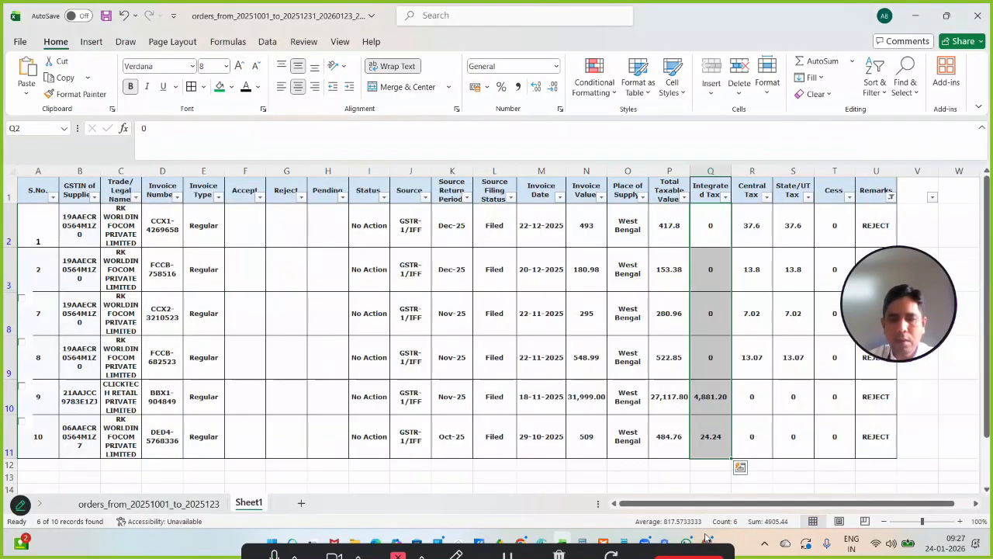
click(706, 537)
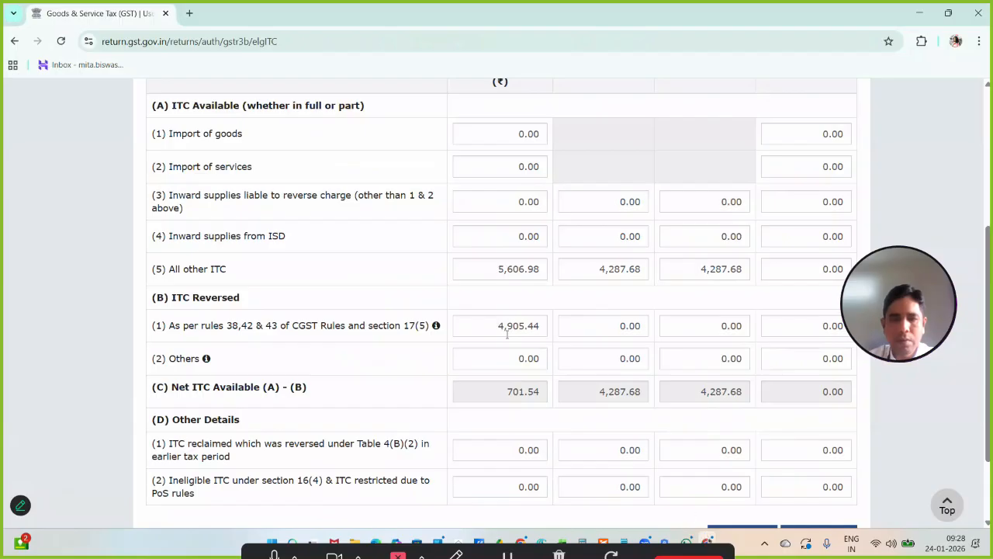
click(705, 540)
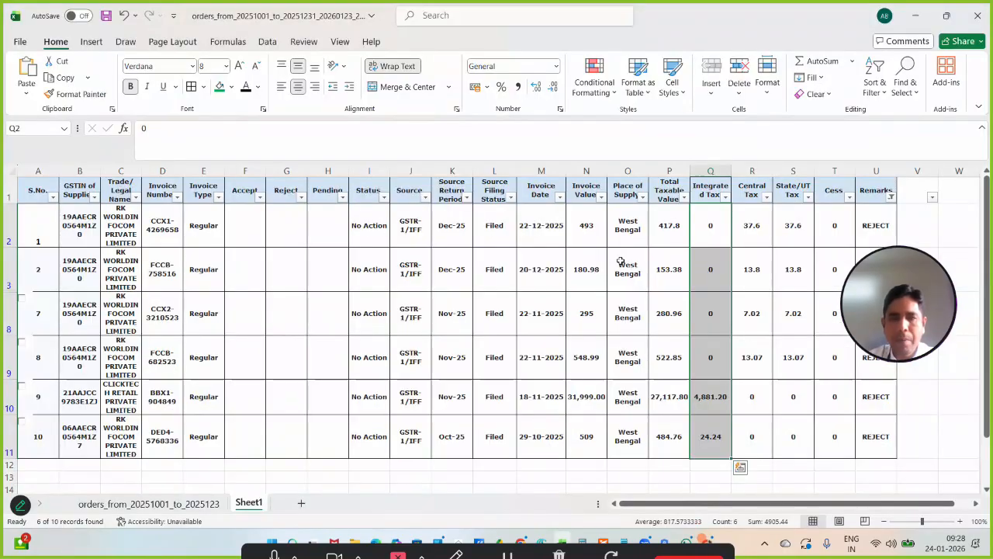
click(749, 170)
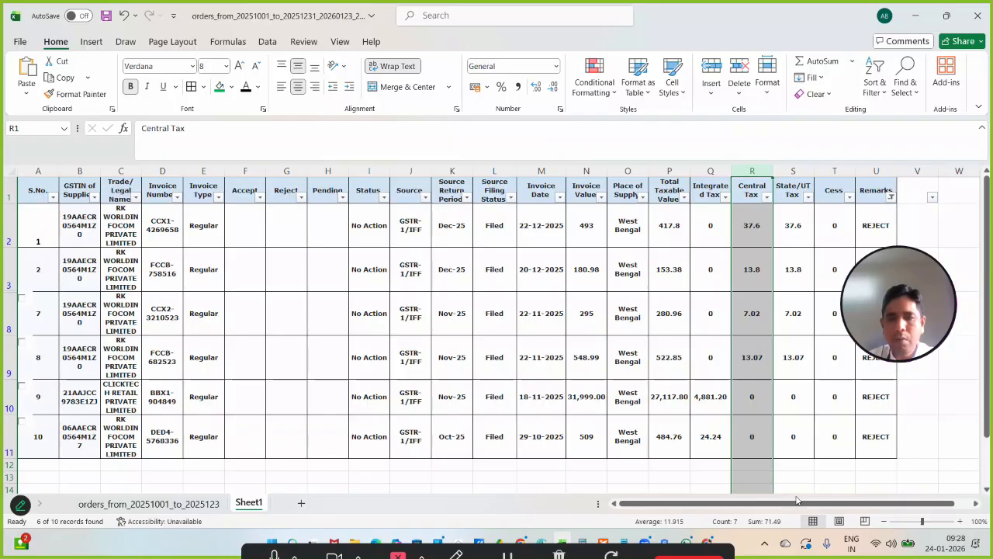
- Back on the GST portal, set the reversed central and State/UT tax under rules 38, 42 & 43 and section 17(5) to 71.49, and review the table
click(709, 540)
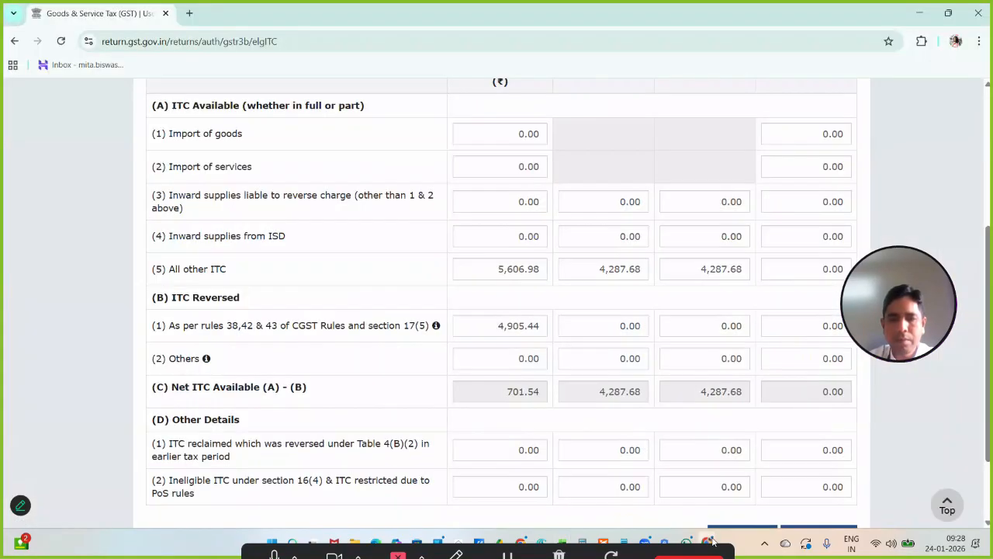
click(624, 325)
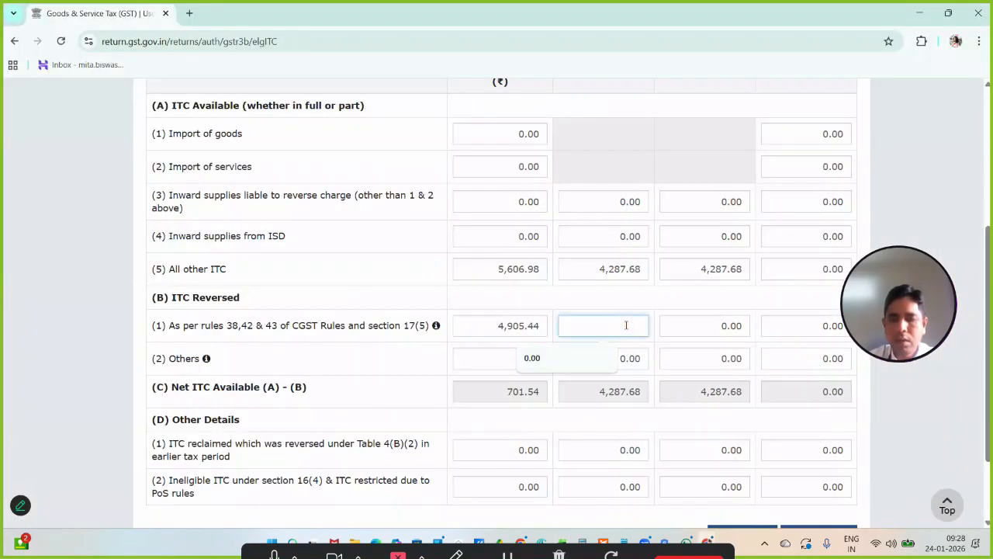
text(71.49)
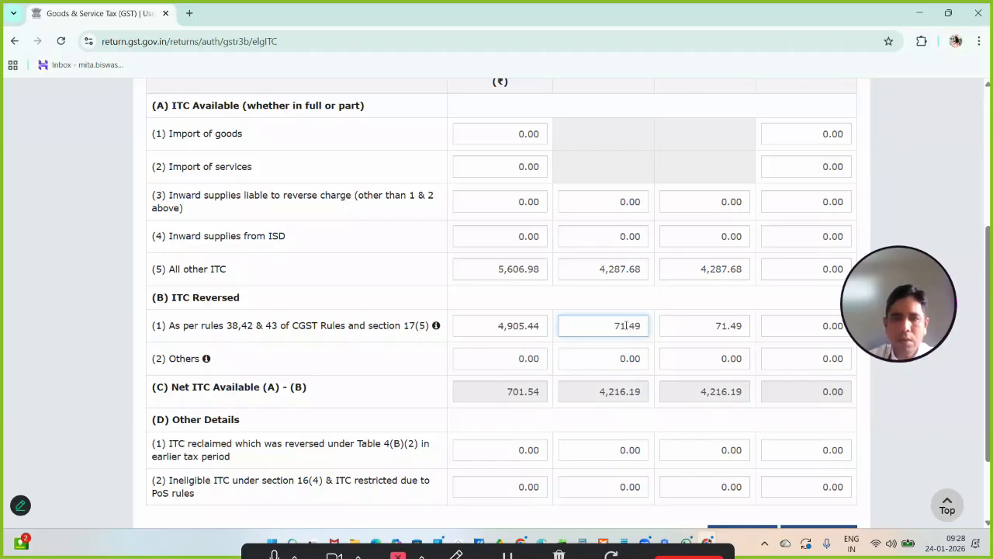
click(660, 302)
scroll(675, 309, down, 1)
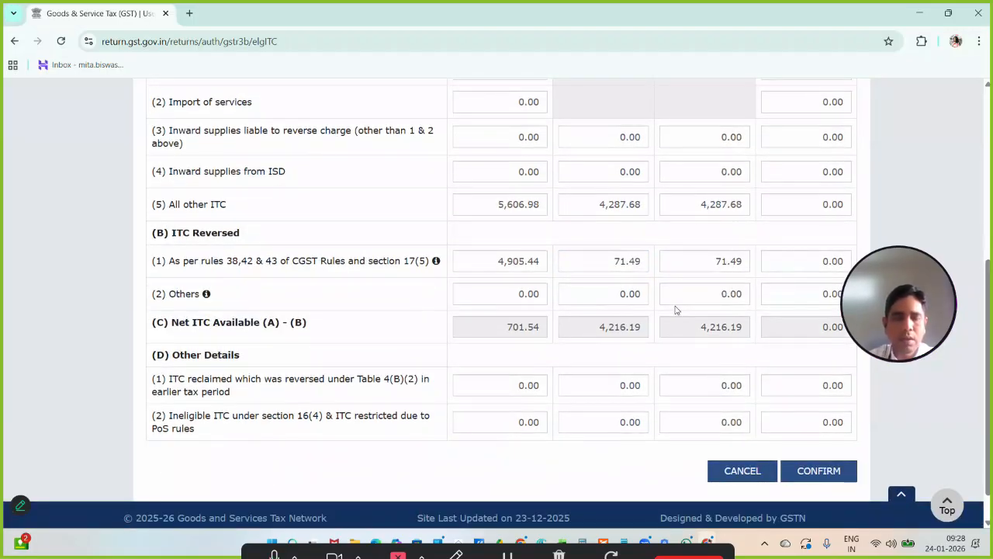
scroll(675, 309, up, 1)
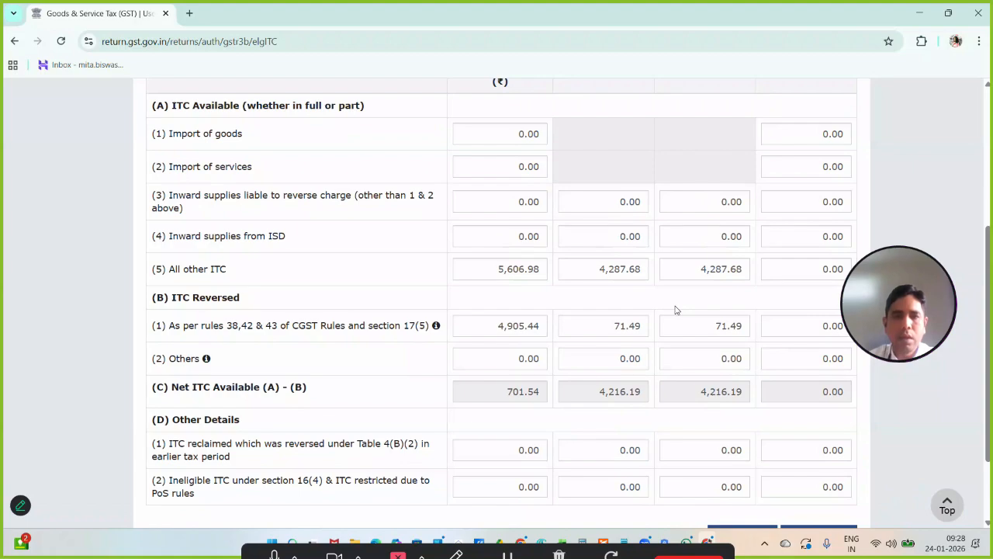
scroll(675, 309, down, 2)
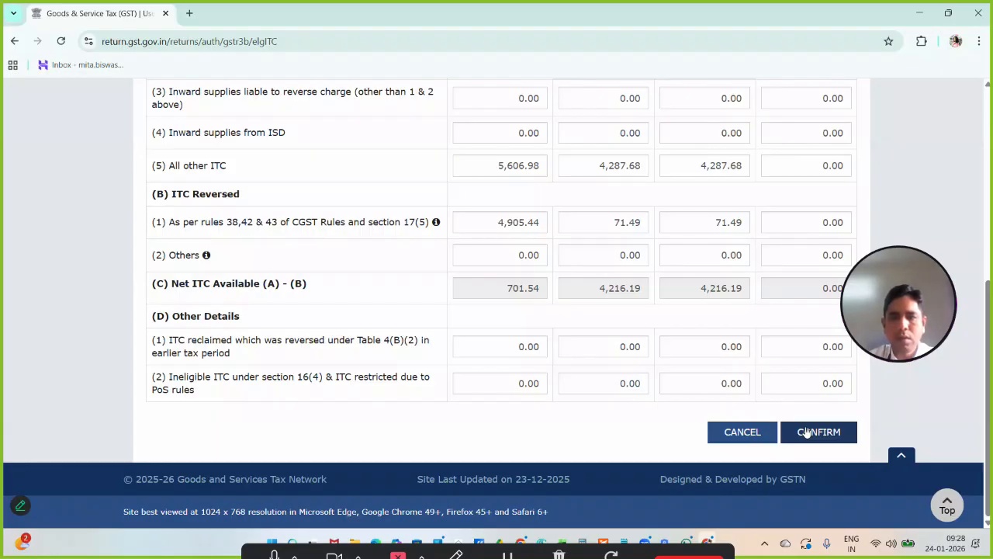
- Confirm the Eligible ITC entries in table 4, check the summary tiles, and save the GSTR-3B
click(807, 432)
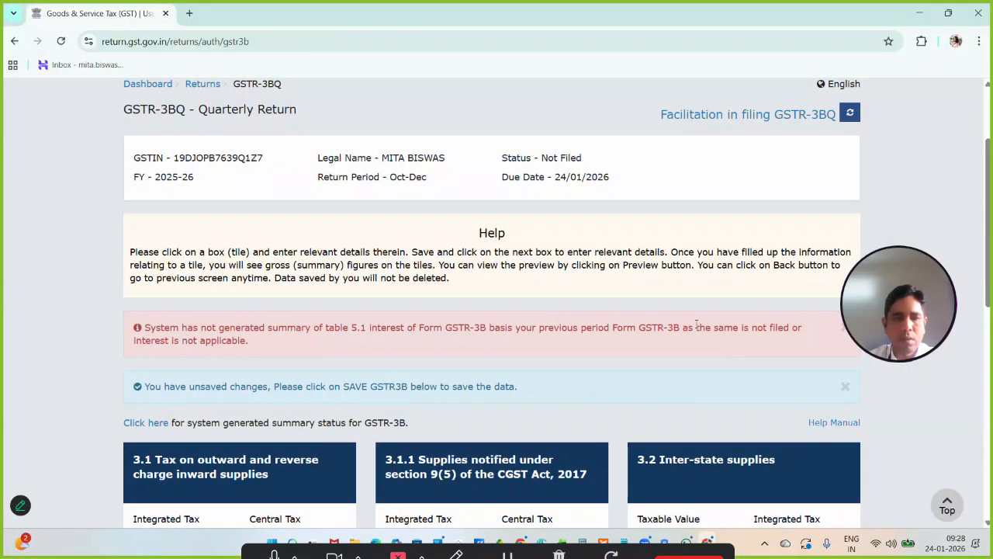
scroll(696, 325, down, 6)
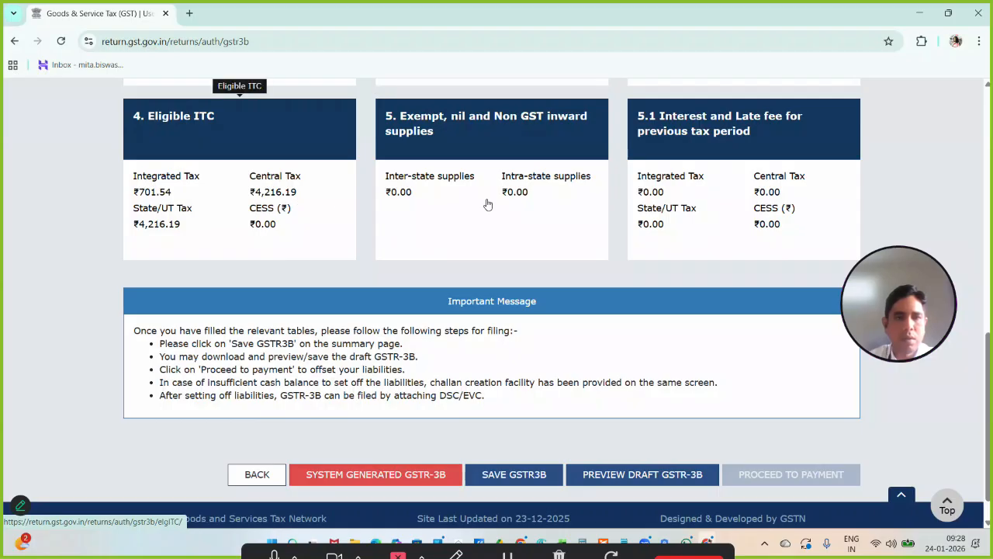
scroll(487, 204, up, 2)
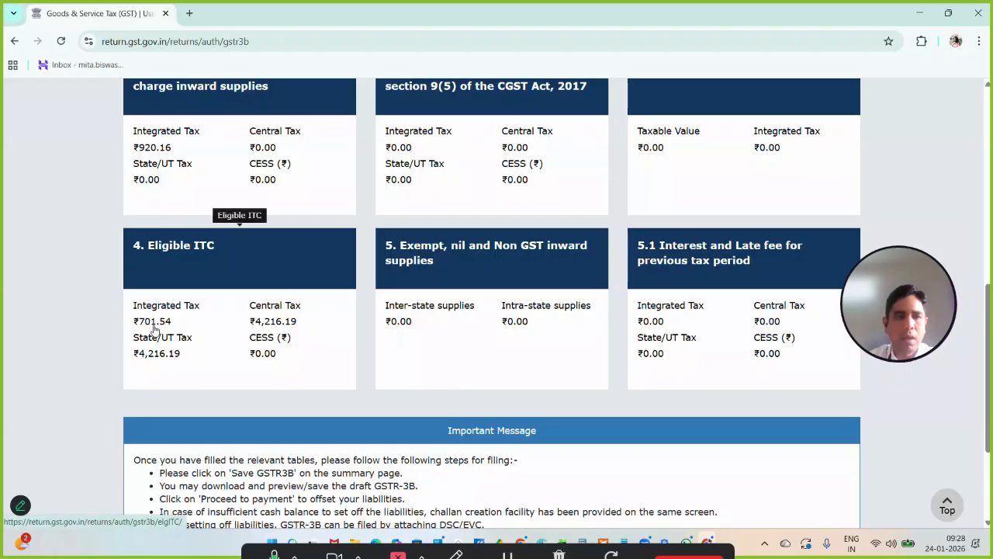
scroll(313, 373, down, 3)
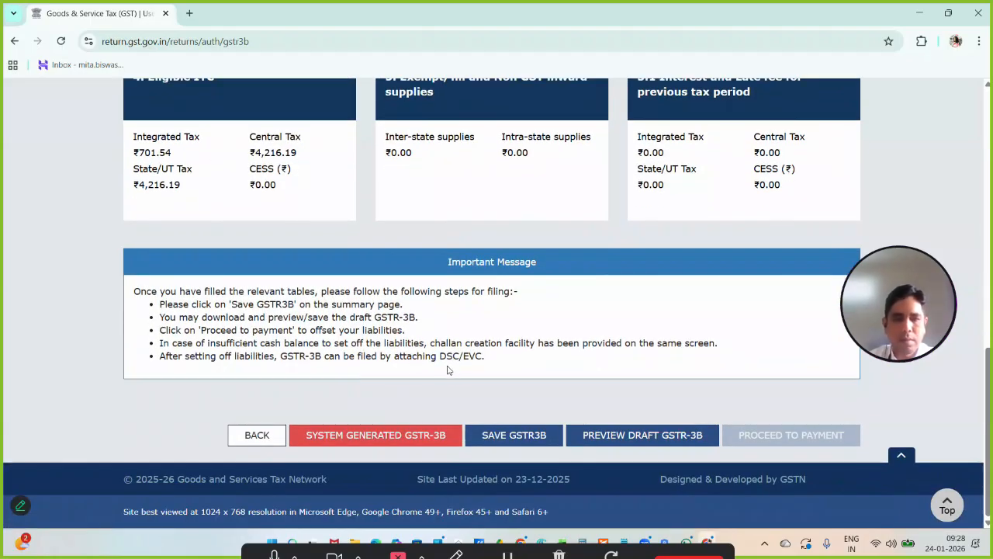
click(521, 434)
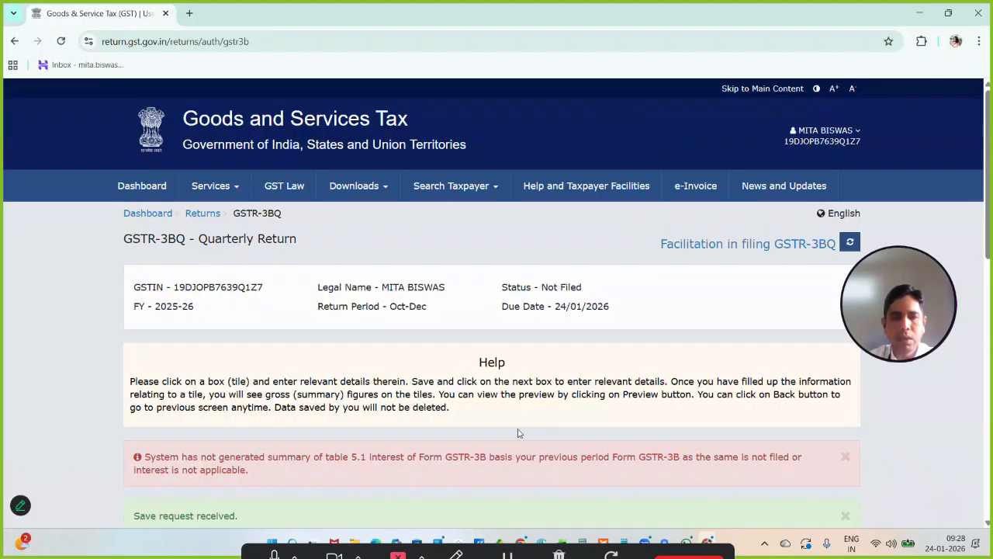
- View the system generated summary status for GSTR-3B and close it
scroll(509, 380, down, 2)
scroll(510, 381, down, 6)
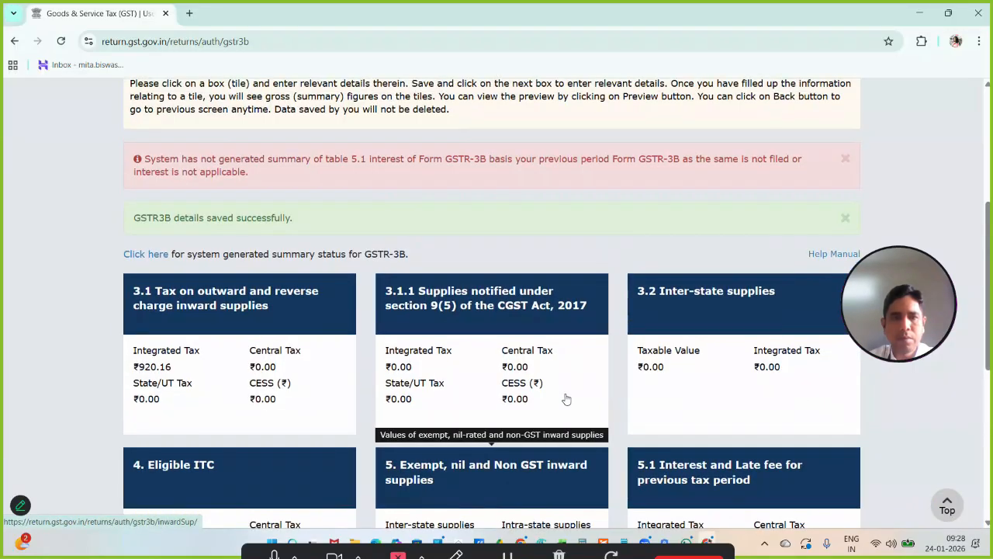
scroll(577, 399, down, 1)
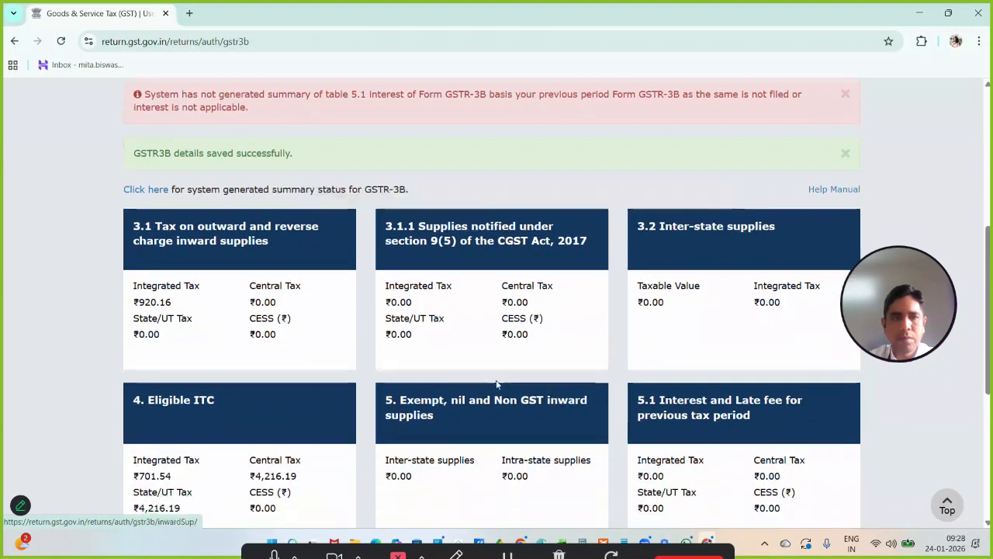
click(159, 196)
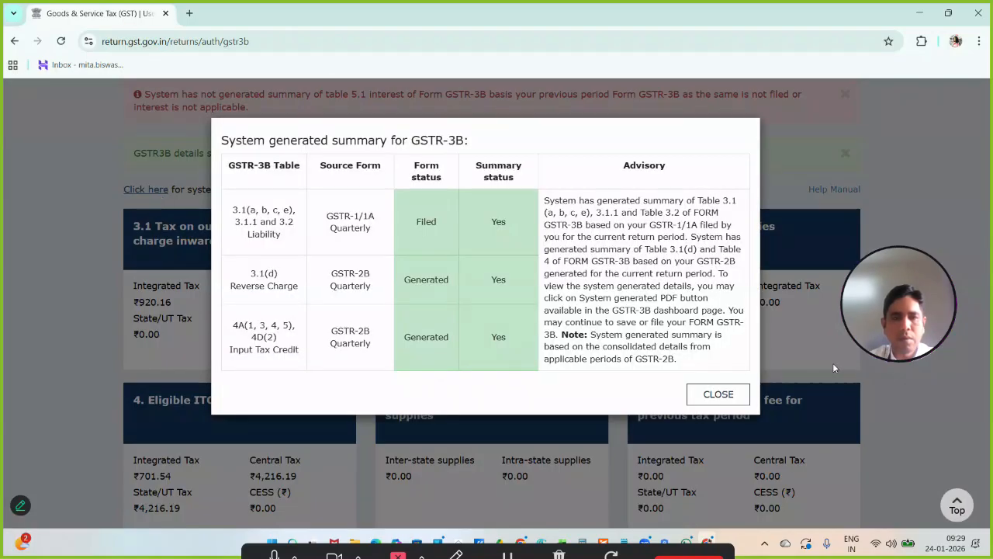
click(741, 396)
- Review the tax and ITC tiles of the saved GSTR-3B and proceed to payment
scroll(690, 365, down, 4)
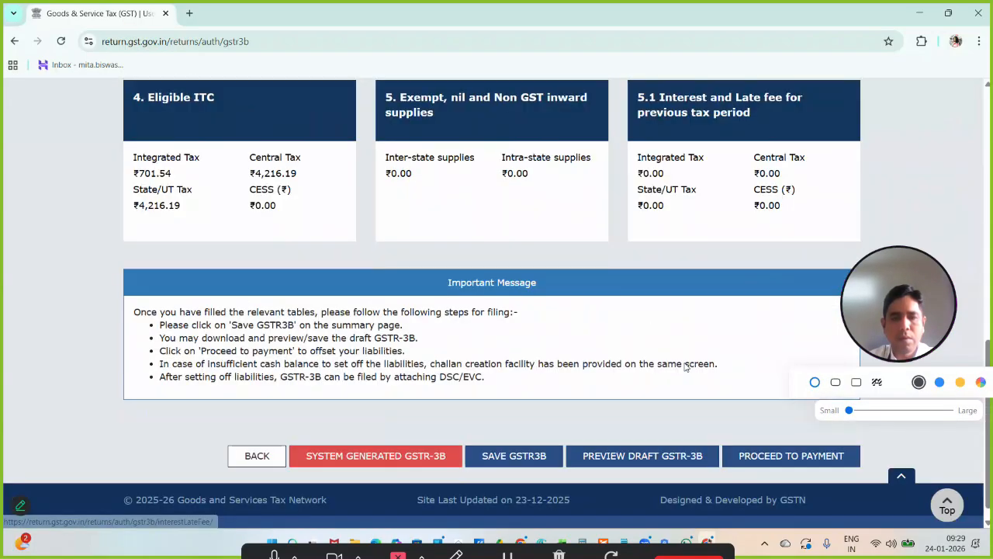
scroll(685, 366, down, 1)
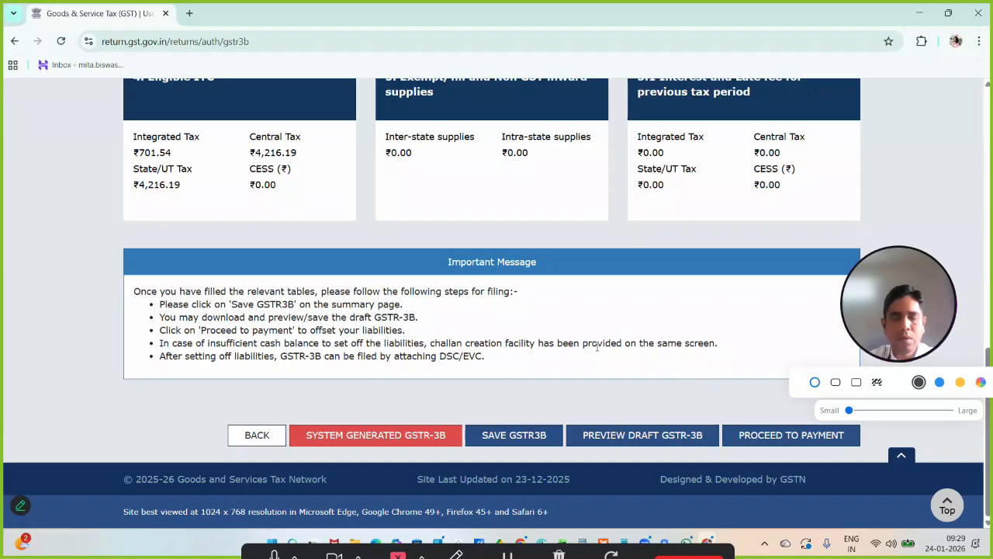
scroll(596, 347, up, 4)
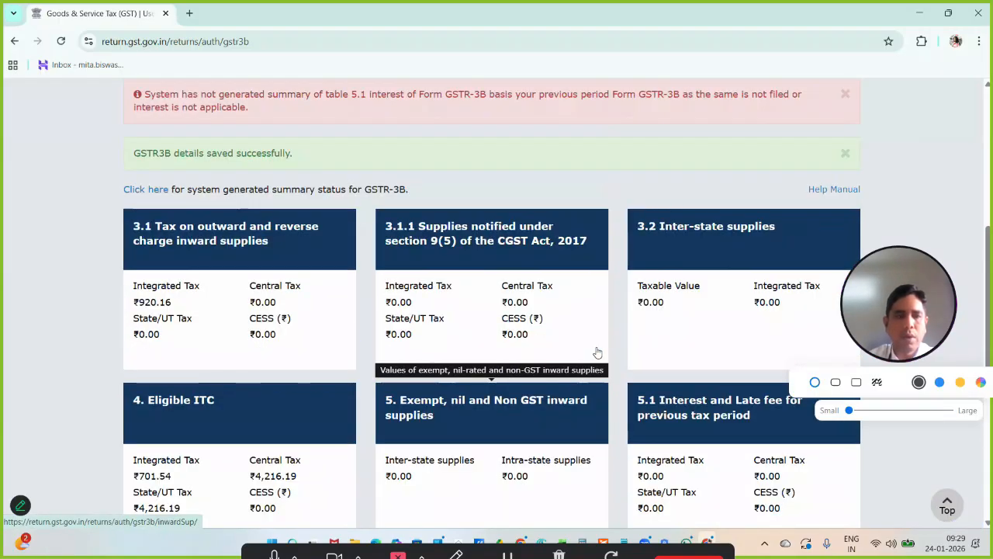
scroll(597, 350, down, 3)
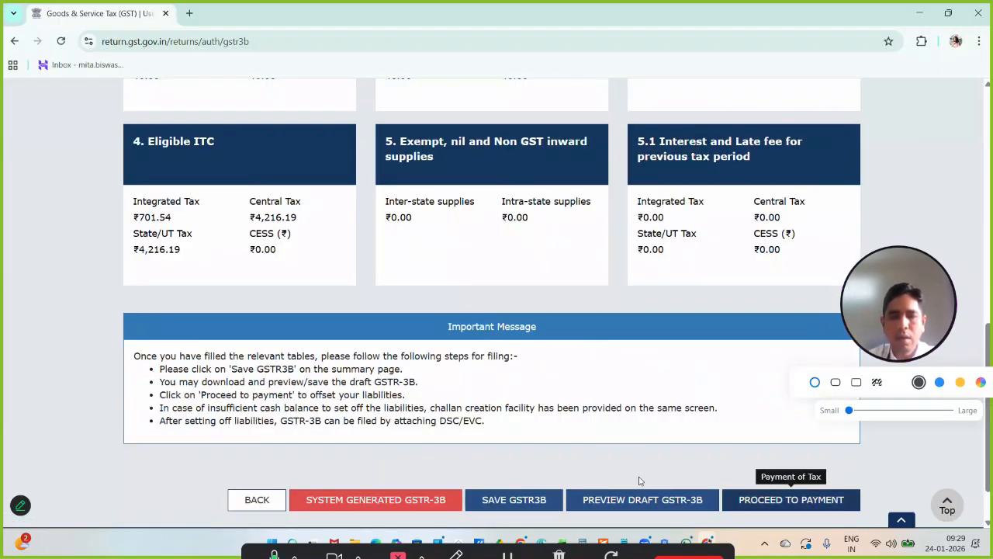
scroll(543, 388, up, 4)
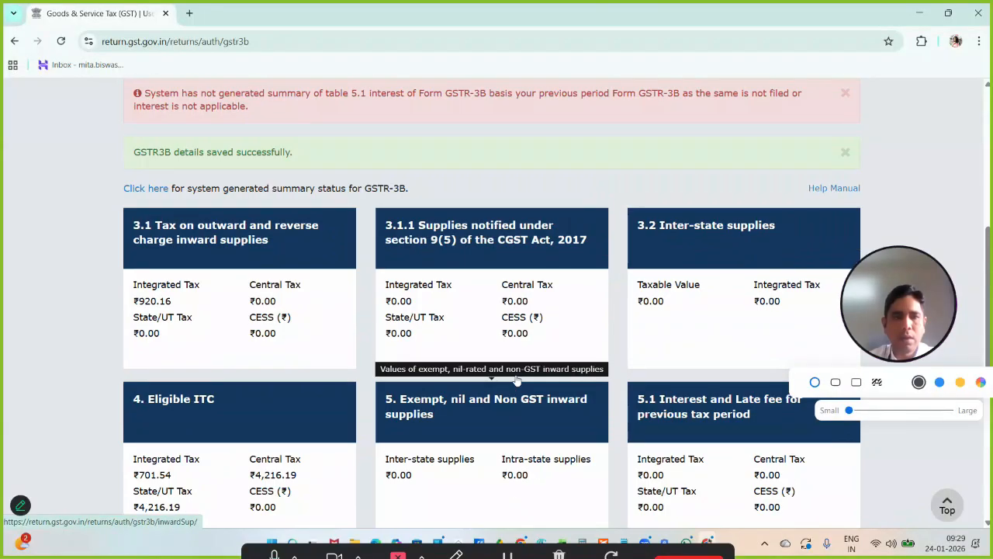
scroll(517, 380, down, 3)
scroll(518, 379, down, 3)
click(792, 435)
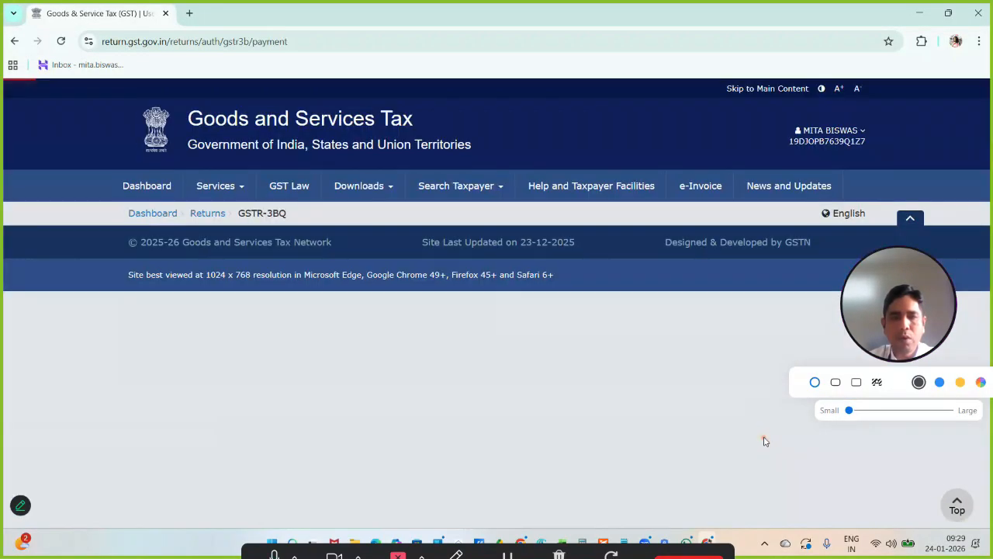
- Examine the cash ledger balance, net tax payable and ITC utilization in table 6.1 Payment of tax
scroll(623, 391, down, 1)
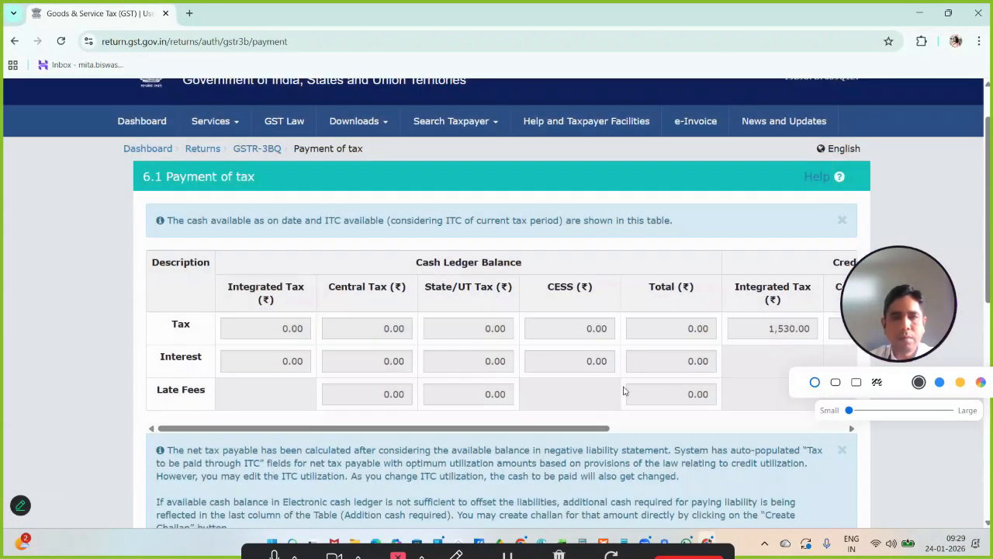
scroll(623, 390, down, 7)
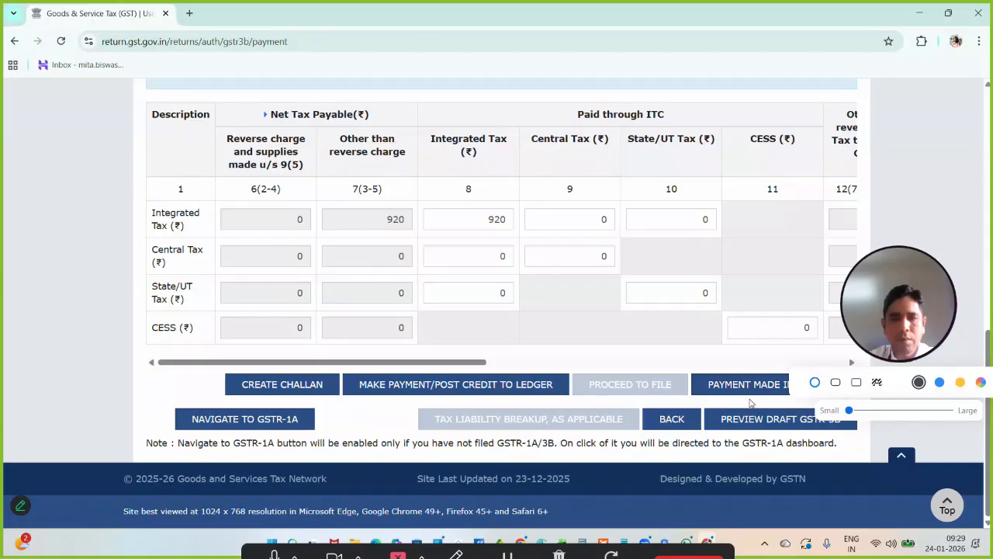
scroll(750, 399, up, 2)
scroll(750, 399, down, 1)
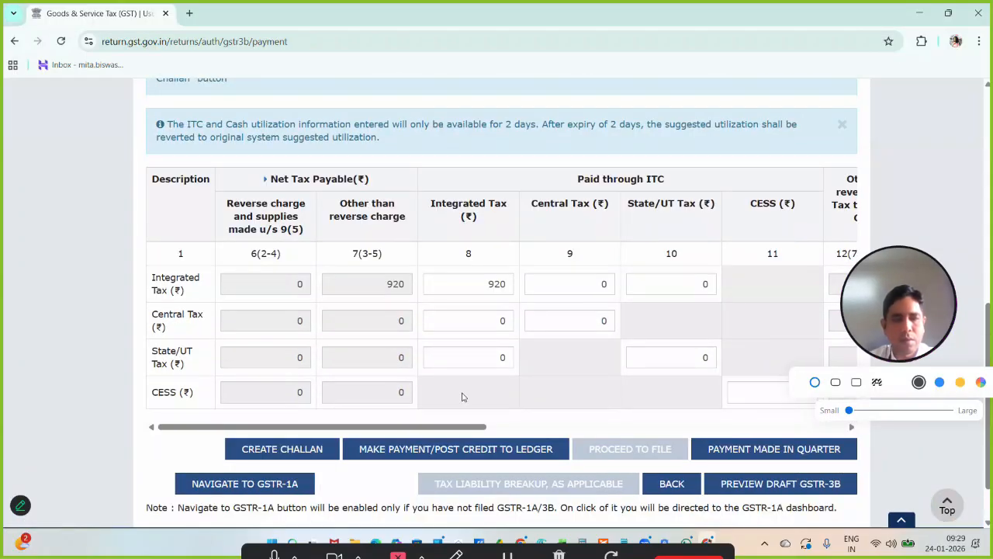
- Open a new challan from the tax payment page and select E-Payment as its payment mode
click(294, 451)
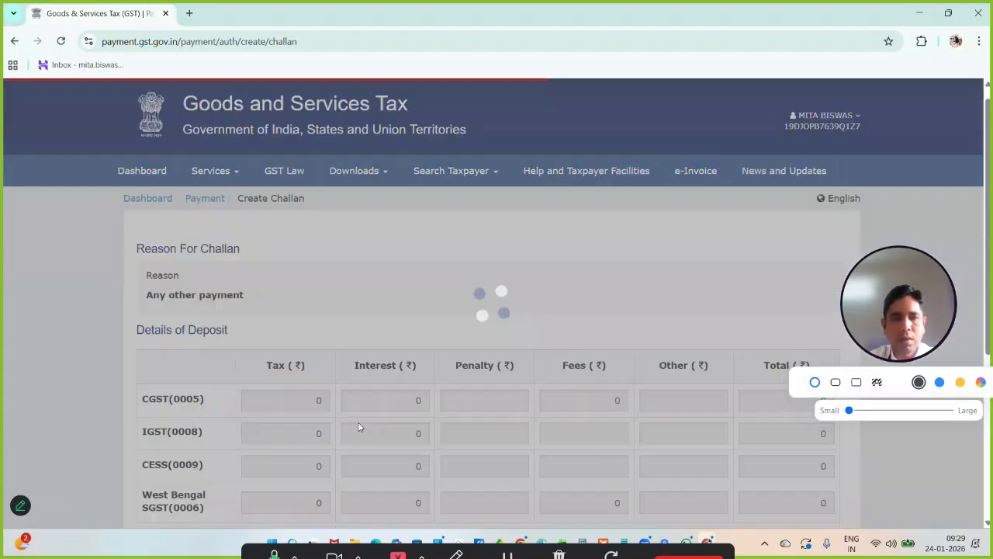
scroll(419, 409, down, 1)
scroll(419, 409, down, 3)
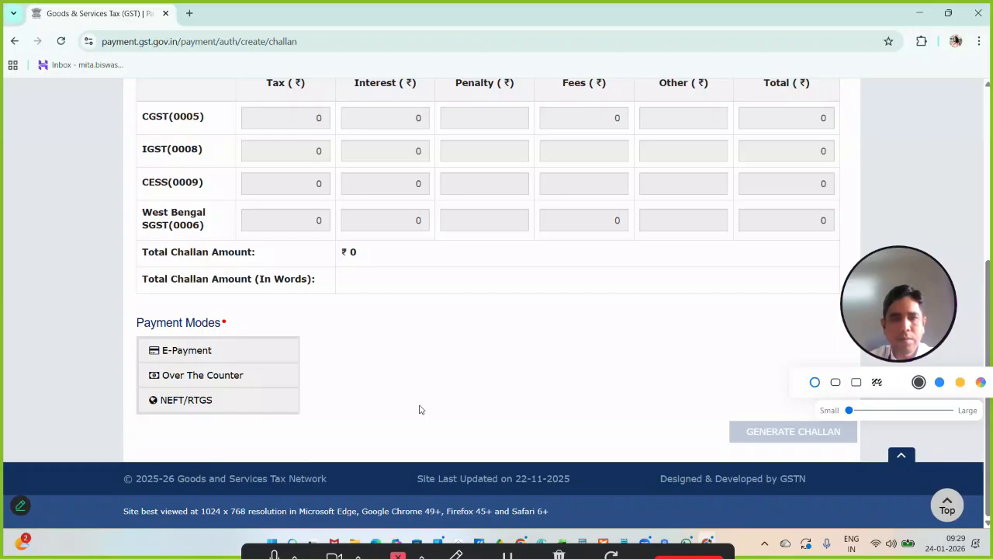
click(210, 350)
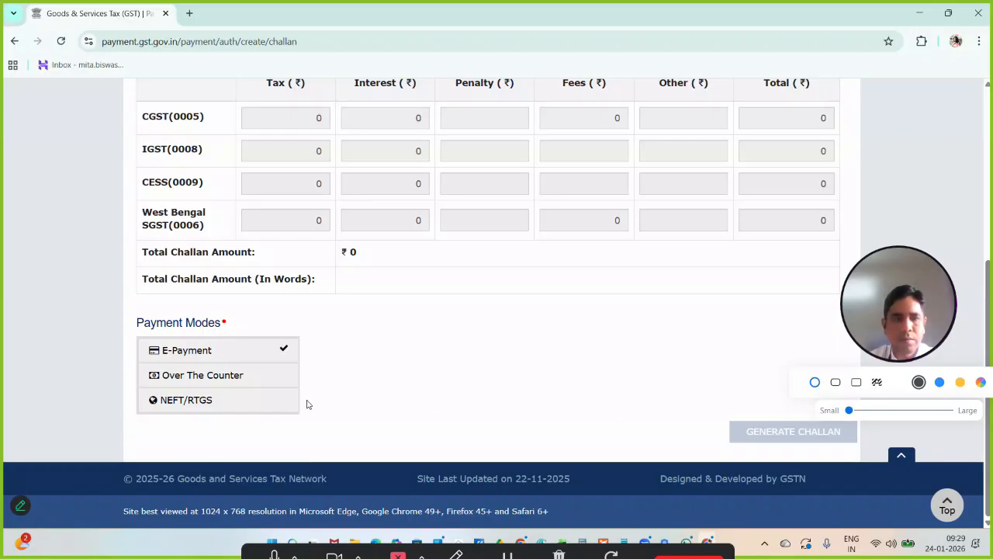
scroll(683, 417, up, 4)
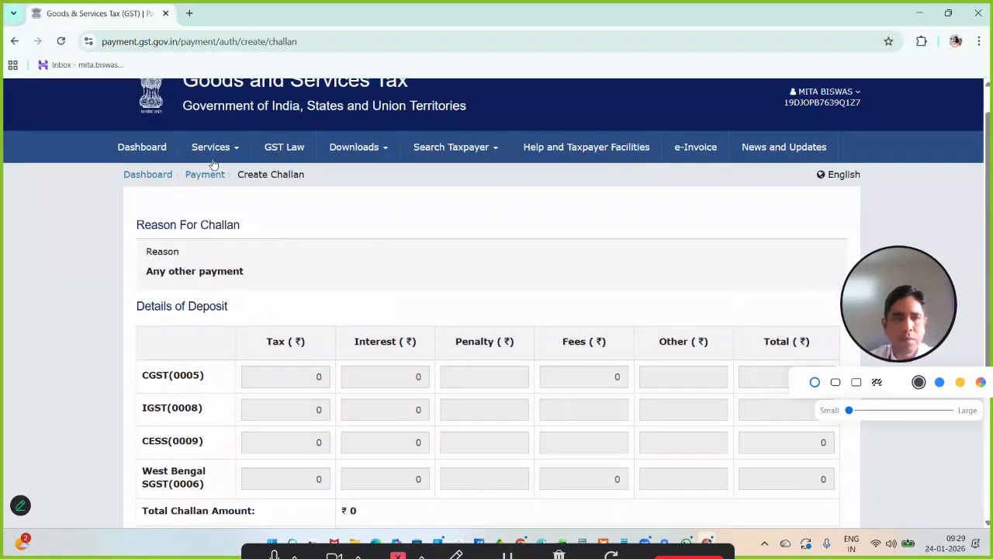
- Go back to the returns dashboard, search Quarter 3 (Oct - Dec), December of 2025-26, and reopen the quarterly GSTR-3B for online preparation
mouse_move(211, 149)
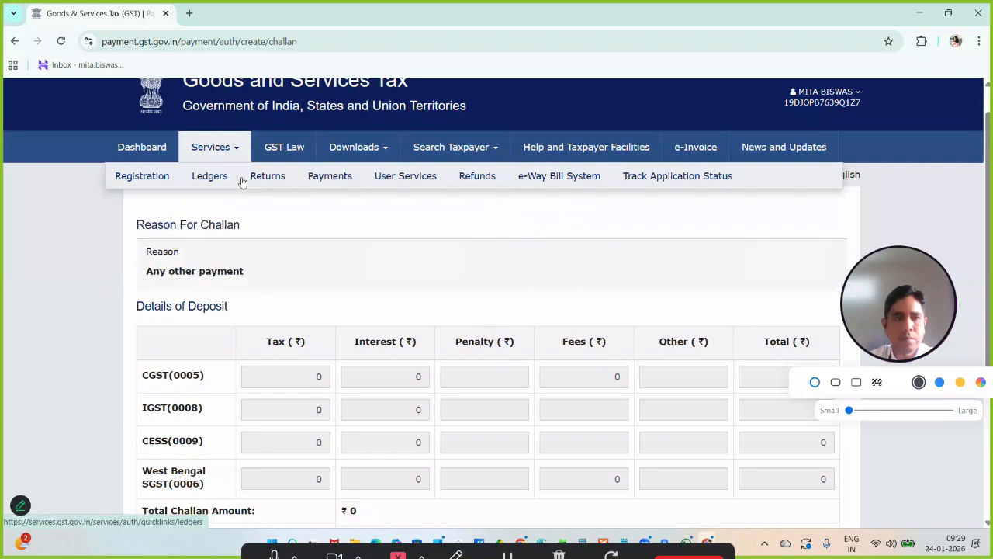
mouse_move(242, 181)
click(177, 204)
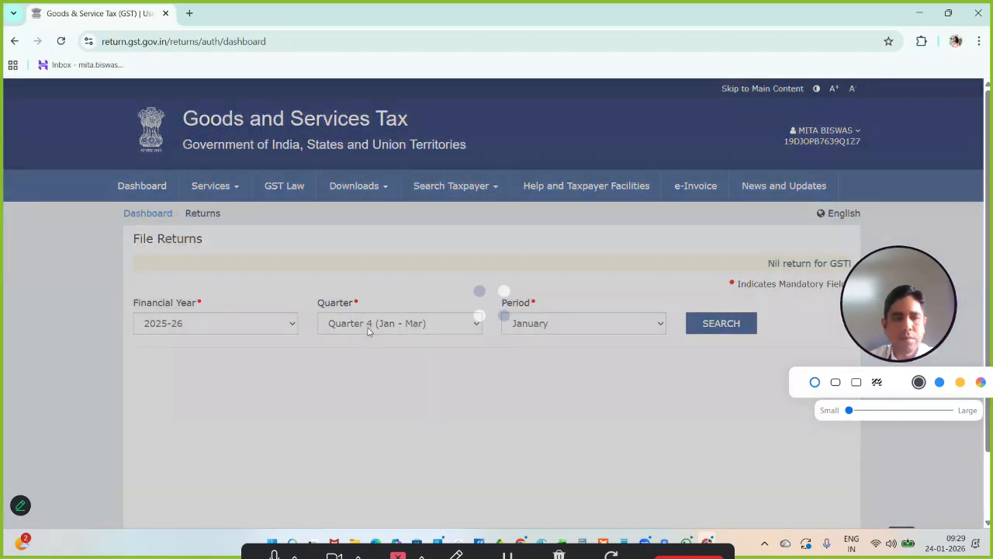
click(368, 324)
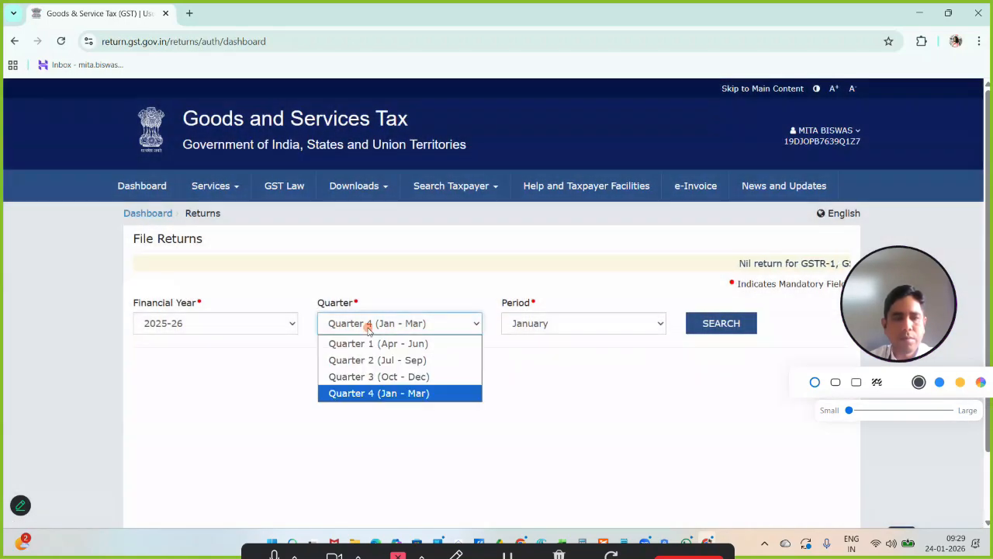
click(366, 377)
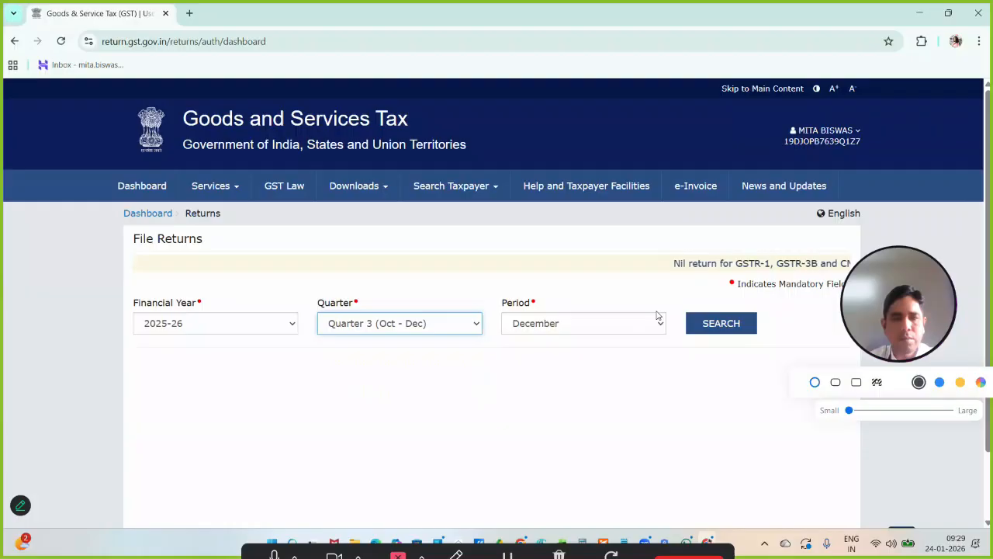
click(707, 326)
scroll(565, 364, down, 5)
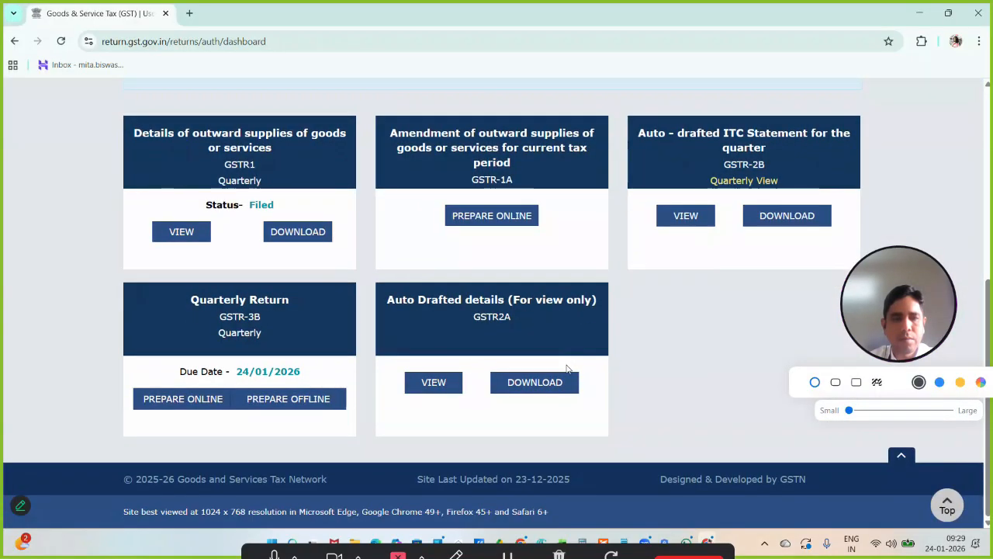
click(170, 396)
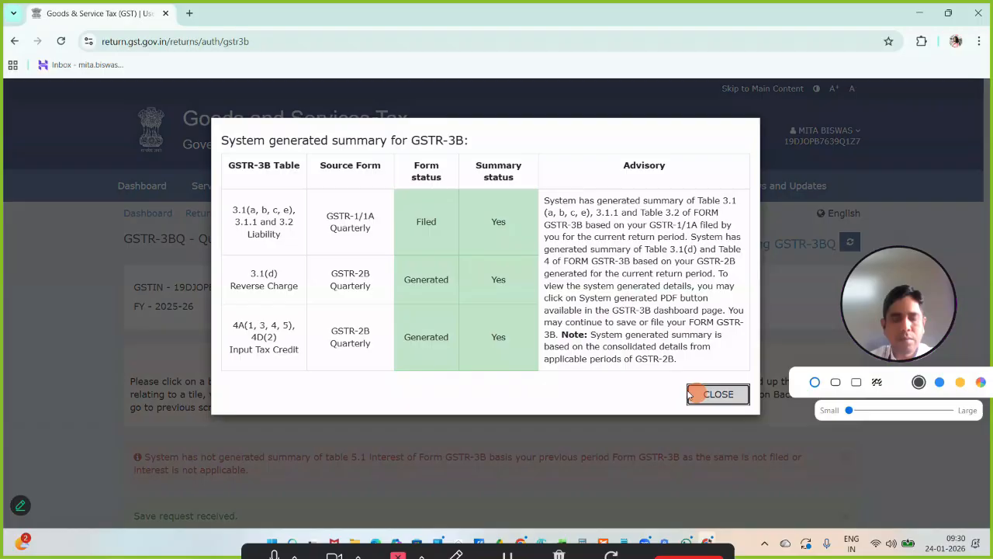
click(716, 393)
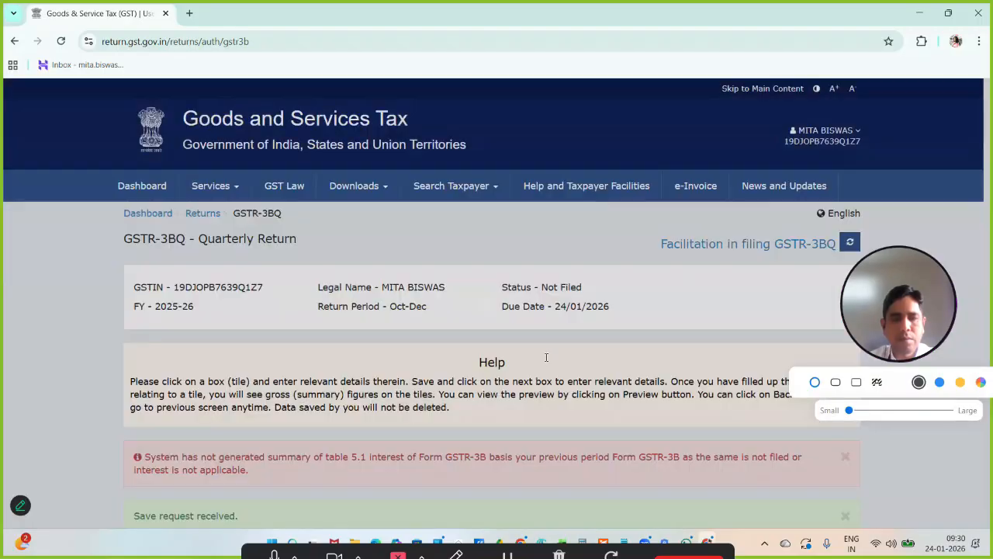
- Proceed to payment from the GSTR-3B summary, check the ITC utilization, and download the draft GSTR-3B preview
scroll(546, 357, down, 10)
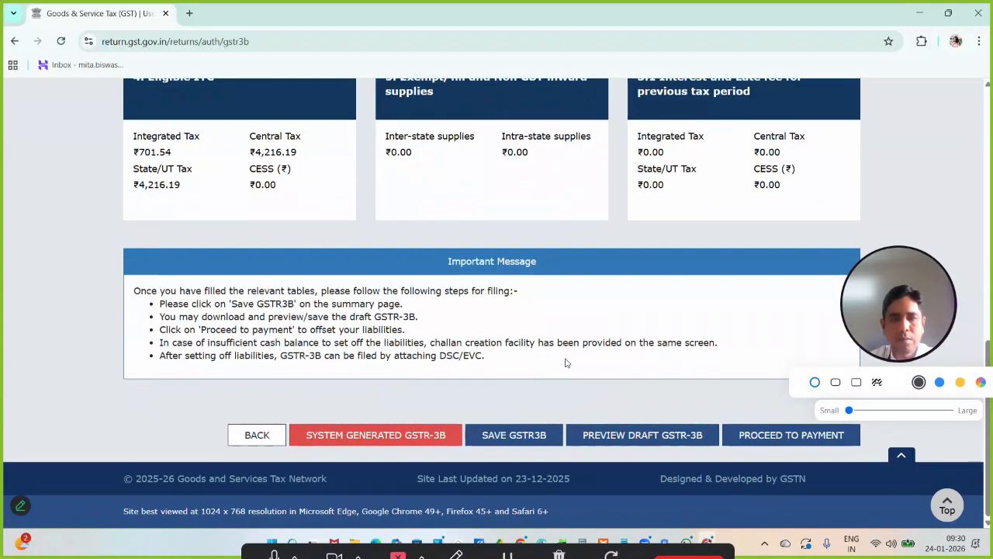
click(788, 434)
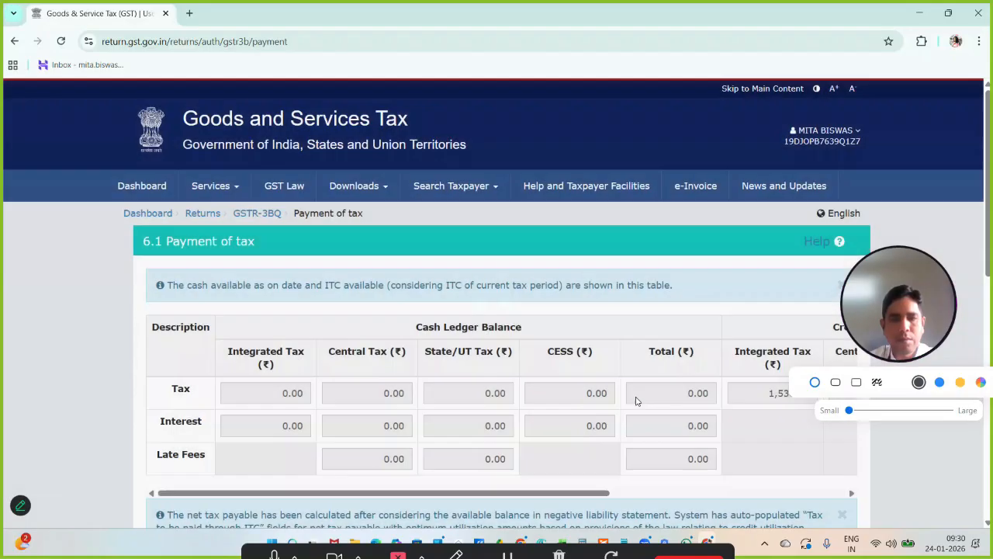
scroll(635, 400, down, 6)
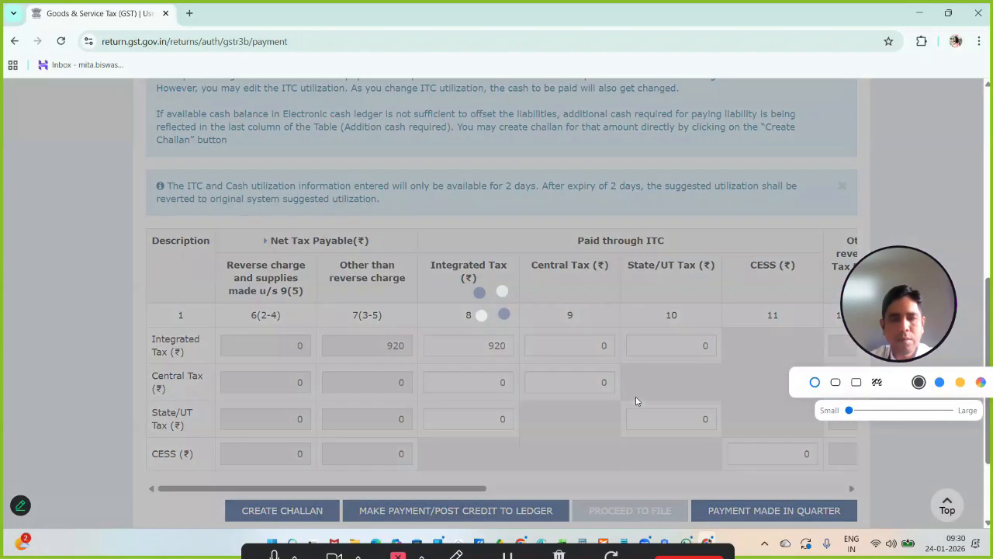
scroll(636, 401, down, 2)
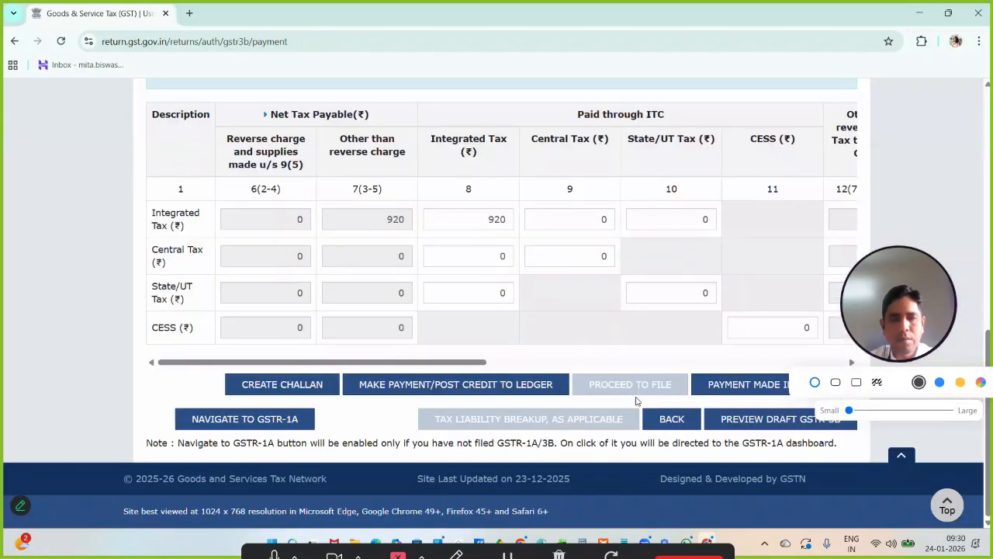
click(745, 426)
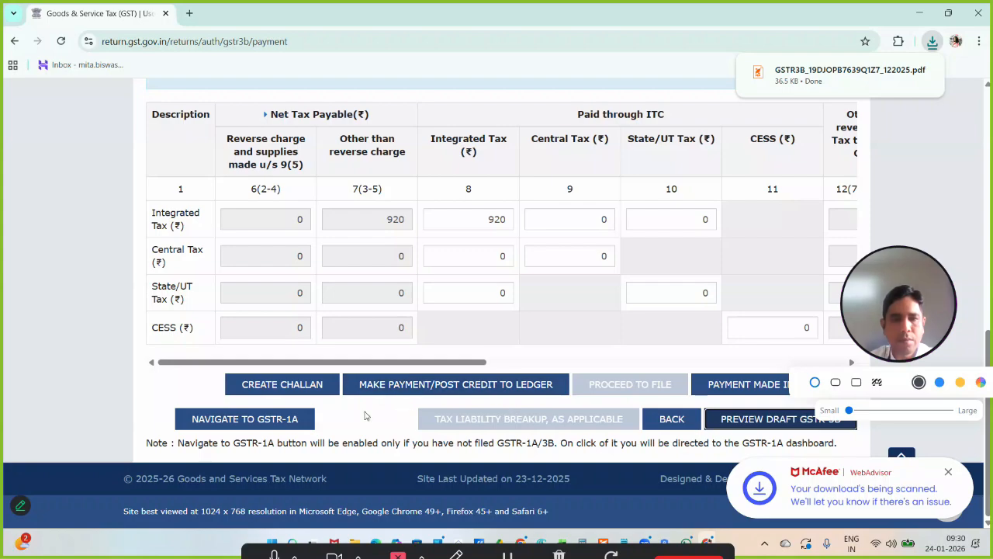
click(406, 386)
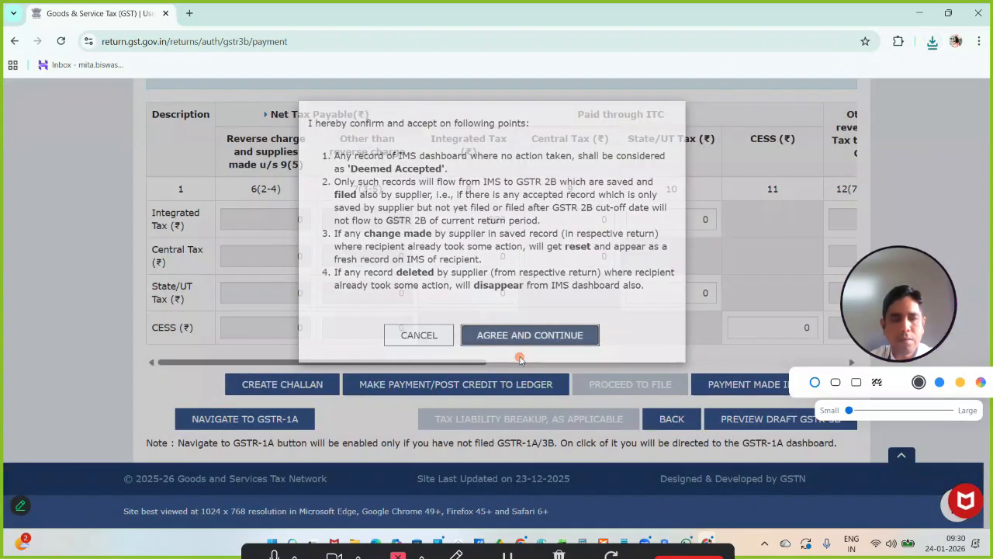
click(519, 340)
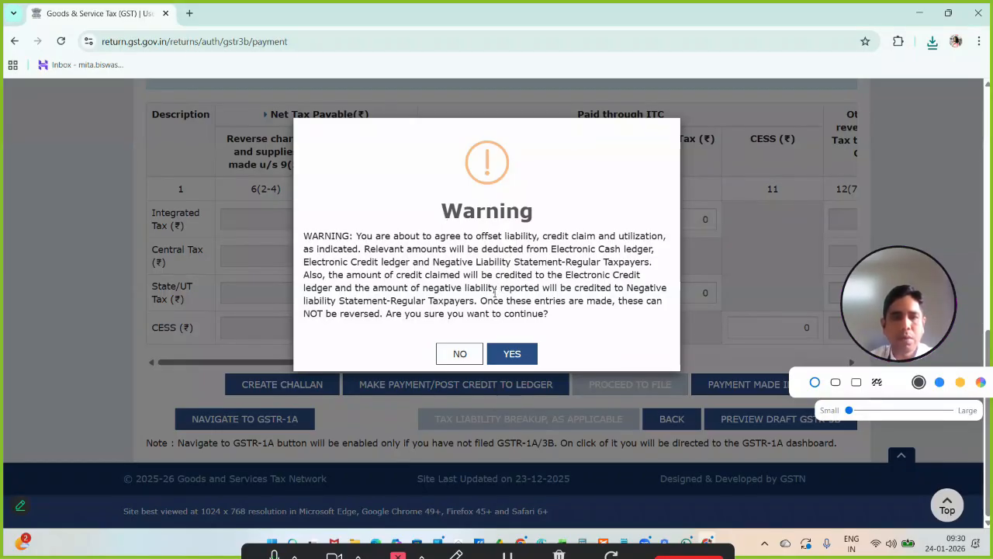
click(456, 354)
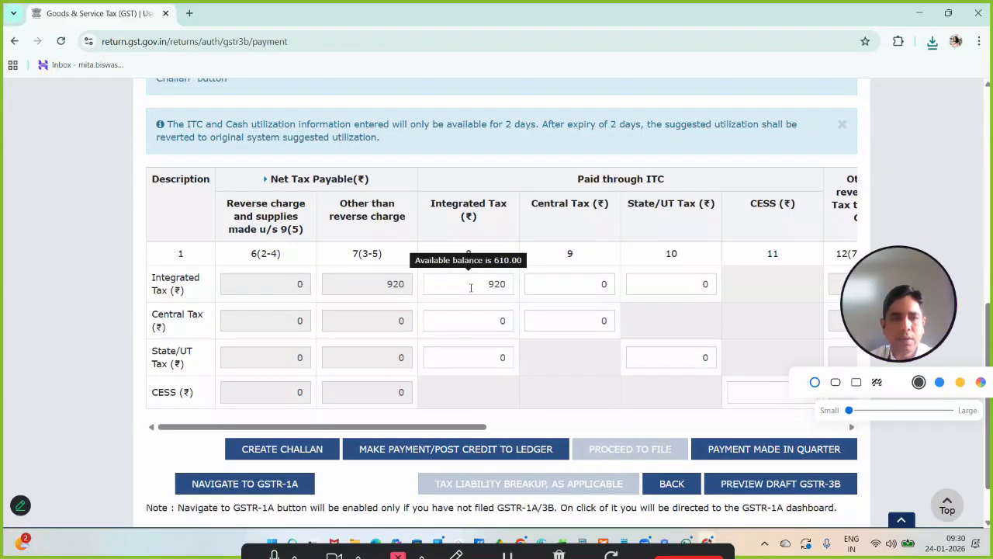
- Go back to the GSTR-3B summary, check the Eligible ITC figures in table 4, and proceed to payment again
scroll(469, 285, down, 2)
click(674, 419)
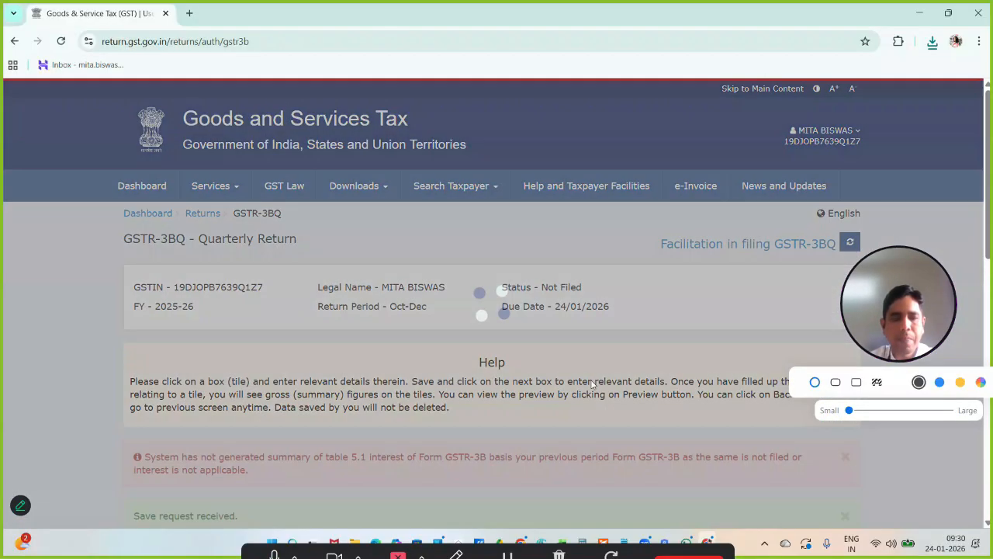
scroll(591, 384, down, 3)
scroll(591, 382, down, 5)
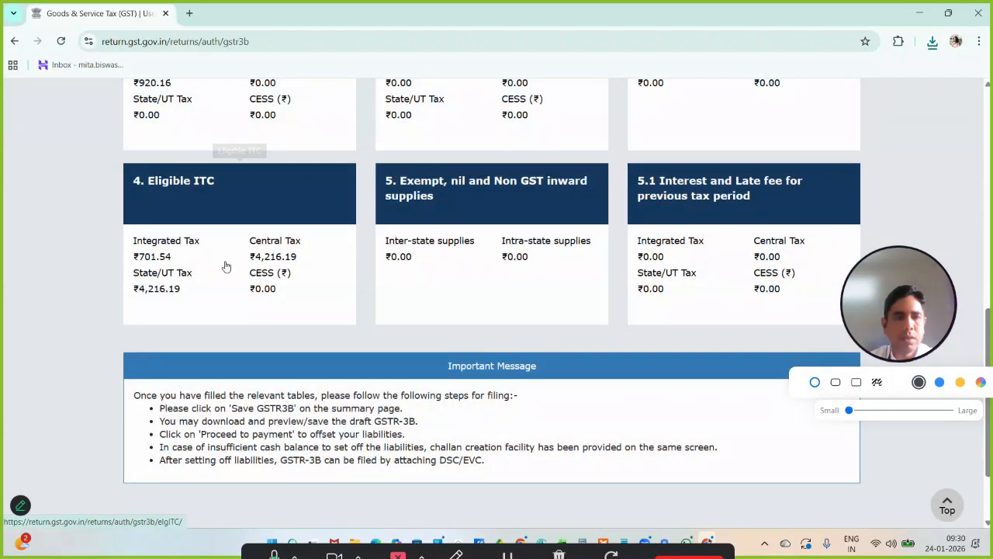
scroll(372, 306, down, 2)
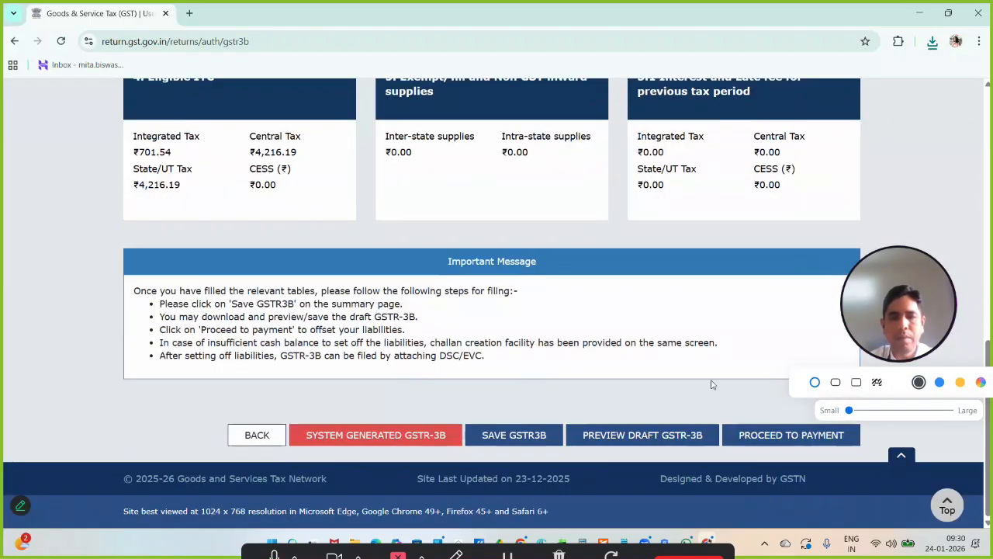
scroll(643, 391, up, 1)
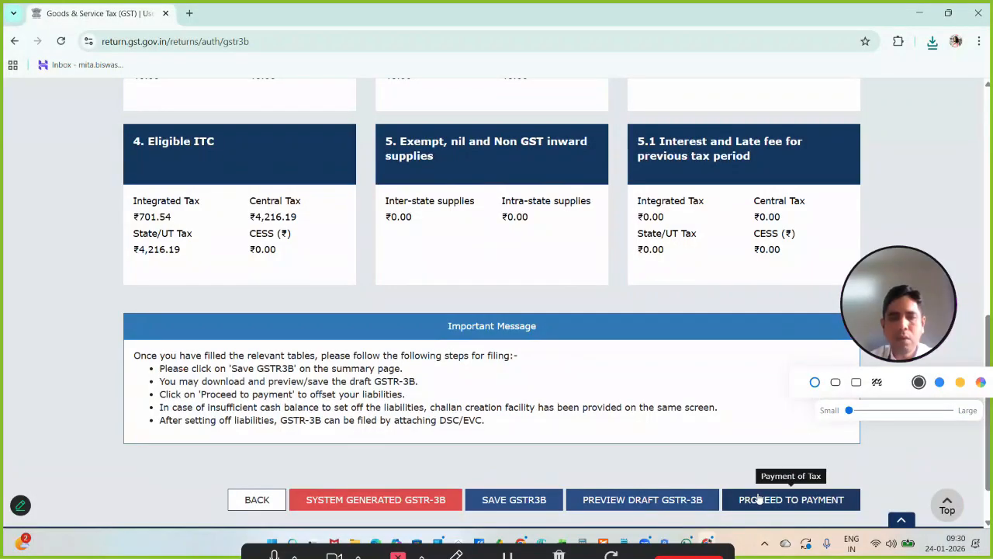
click(759, 499)
- Review the ITC utilization in table 6.1, then view and close the list of challan payments made in the quarter
scroll(518, 332, down, 3)
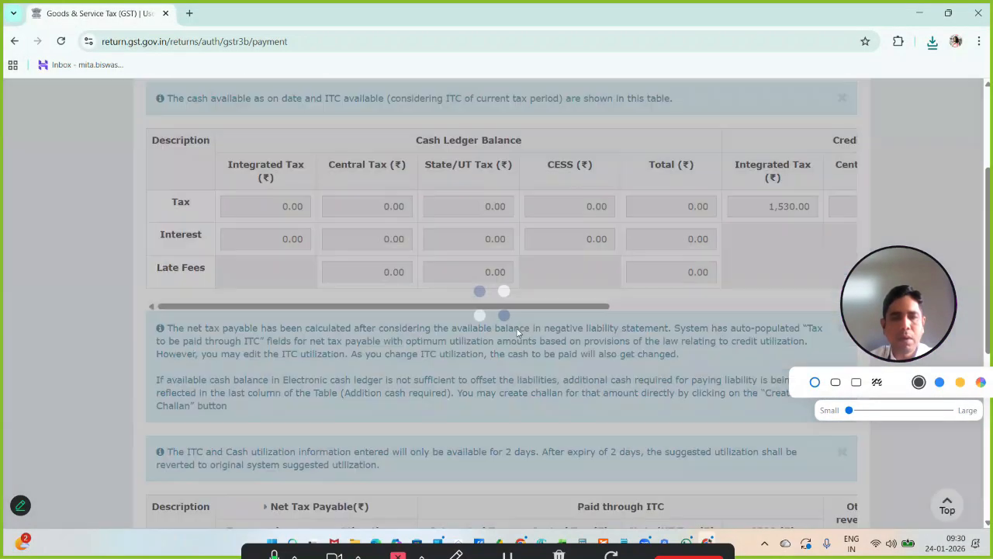
scroll(518, 332, down, 2)
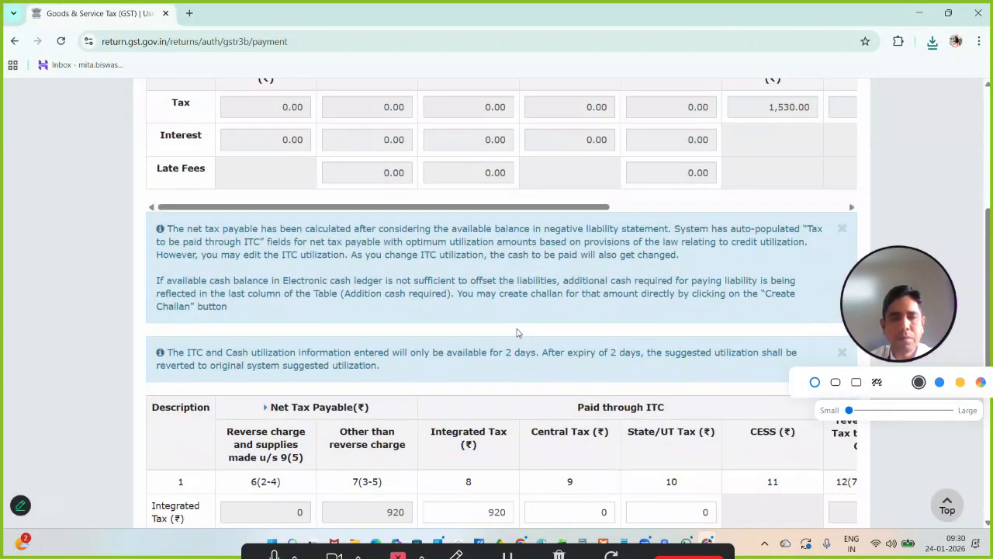
scroll(518, 332, down, 5)
scroll(631, 343, up, 1)
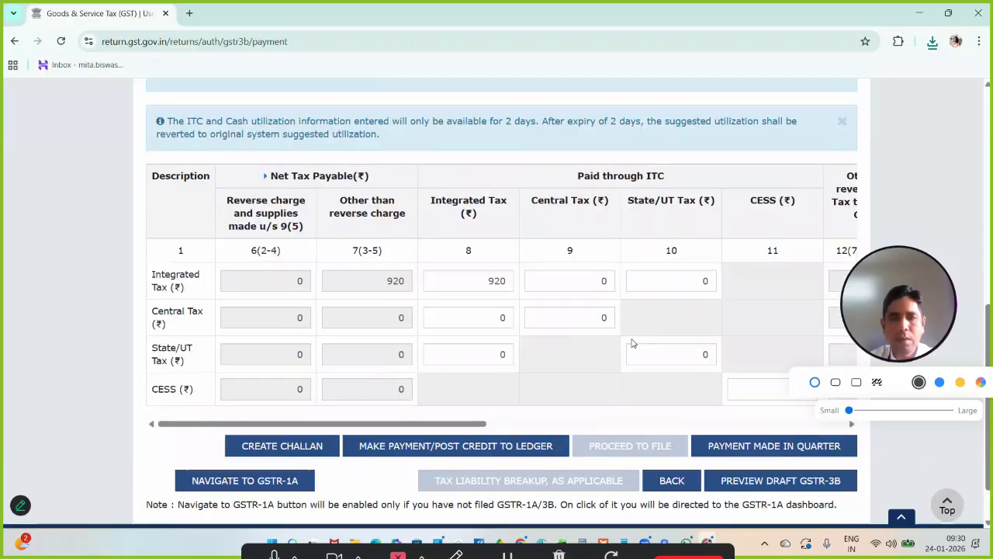
click(766, 448)
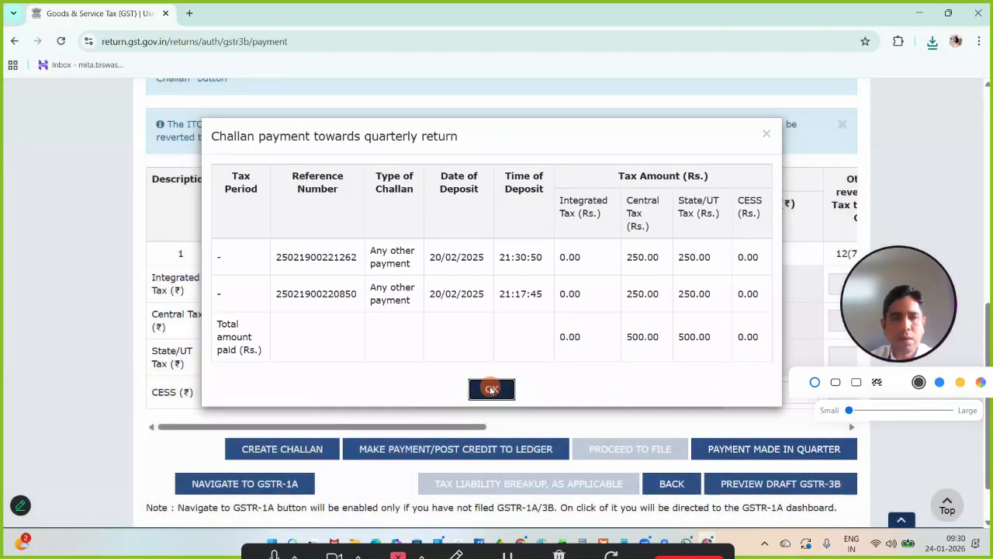
click(491, 389)
- Offset the tax liability by posting credit to the ledger, agreeing to the IMS declaration and confirming the irreversible offset
scroll(520, 342, down, 1)
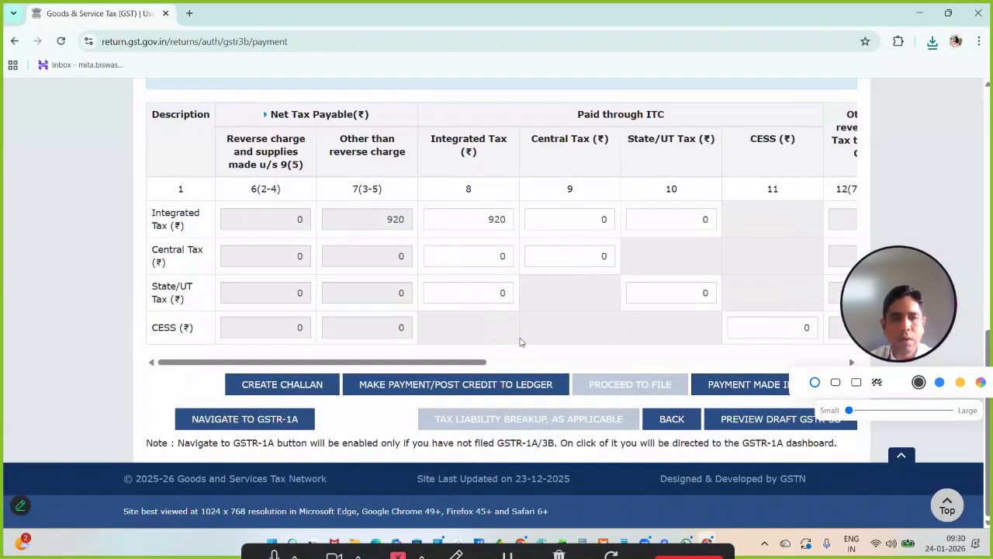
click(462, 385)
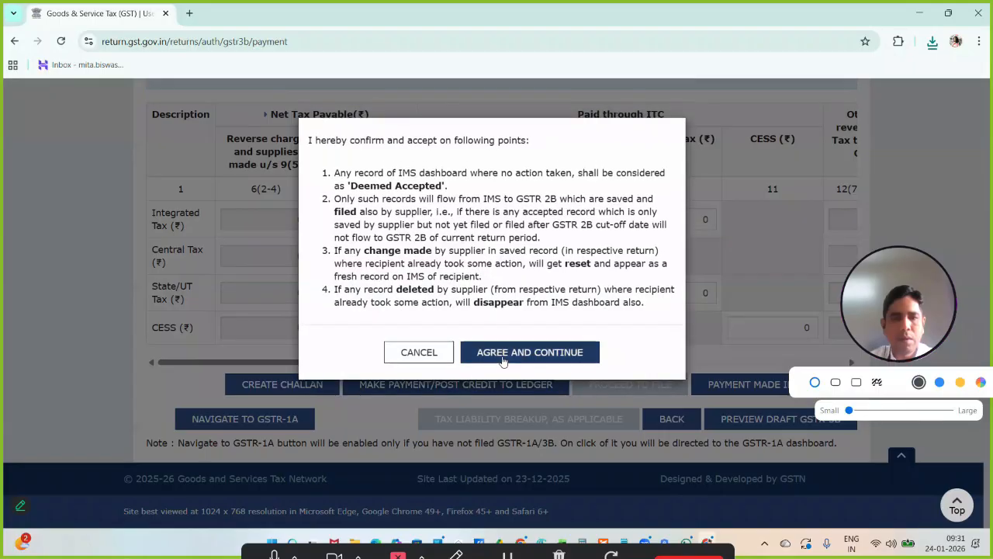
click(503, 354)
click(505, 351)
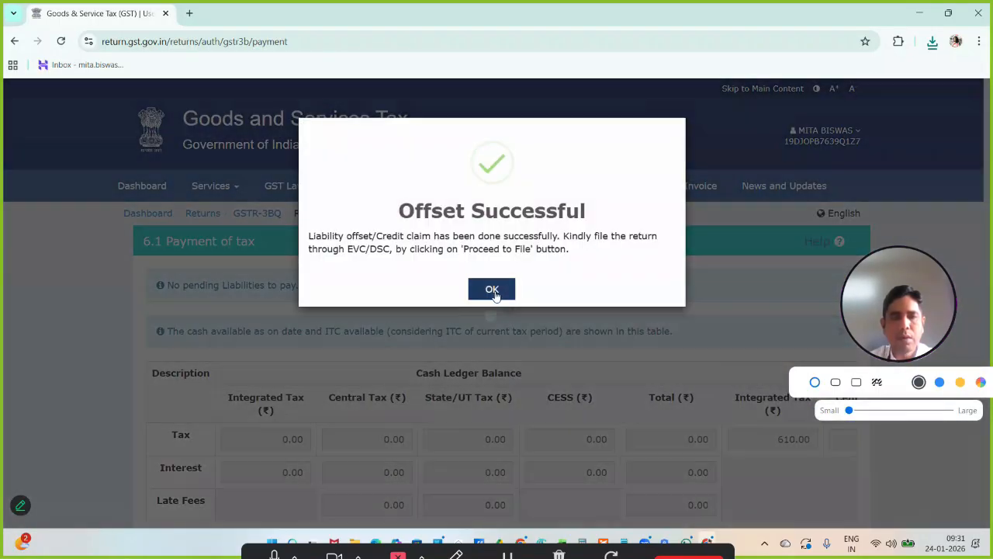
click(493, 294)
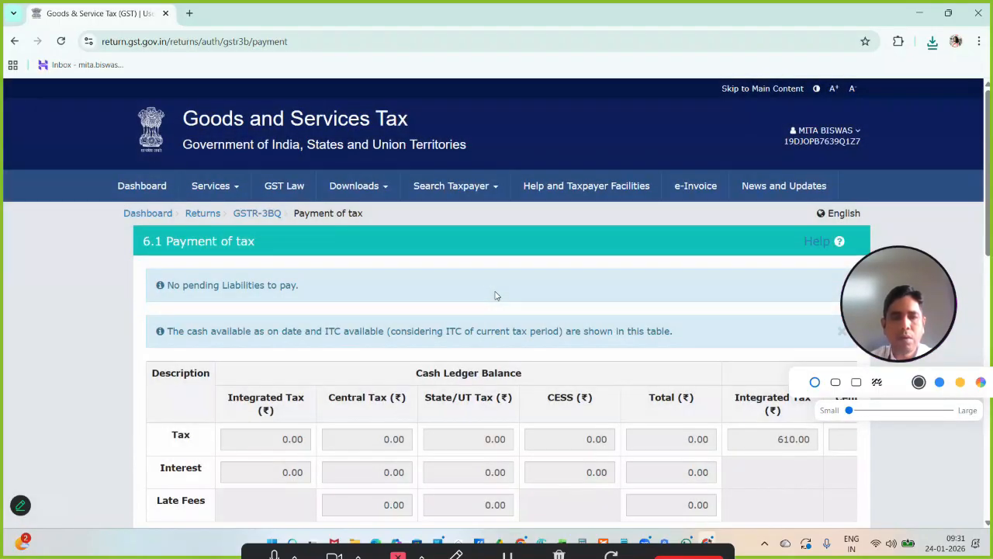
- Proceed to file the GSTR-3B, accept the verification declaration and select the authorised signatory
scroll(495, 293, down, 3)
scroll(495, 293, down, 6)
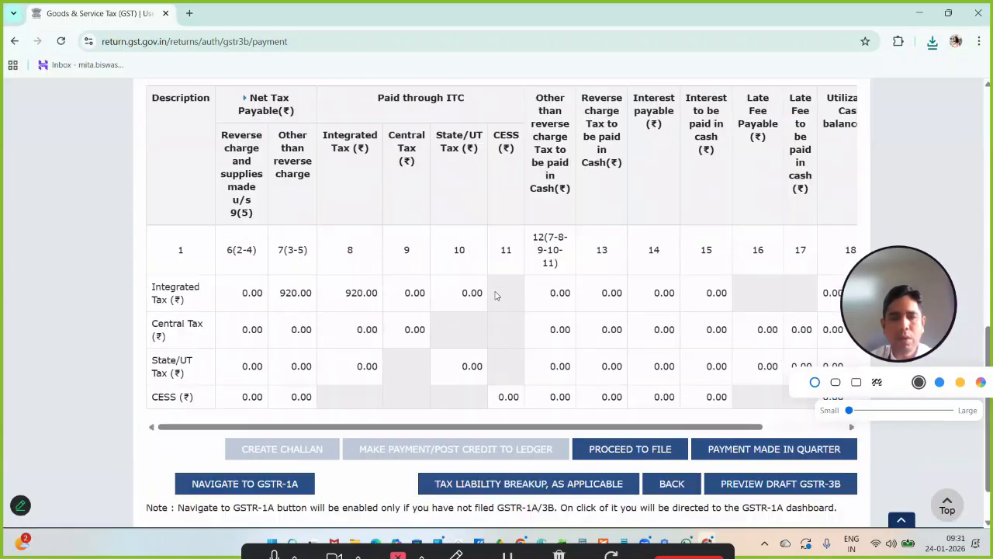
click(630, 449)
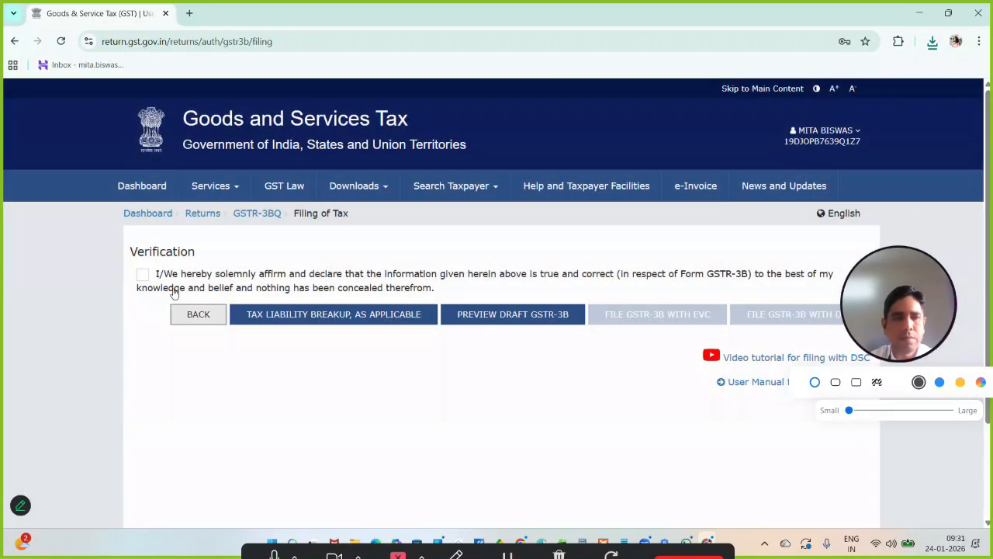
click(142, 274)
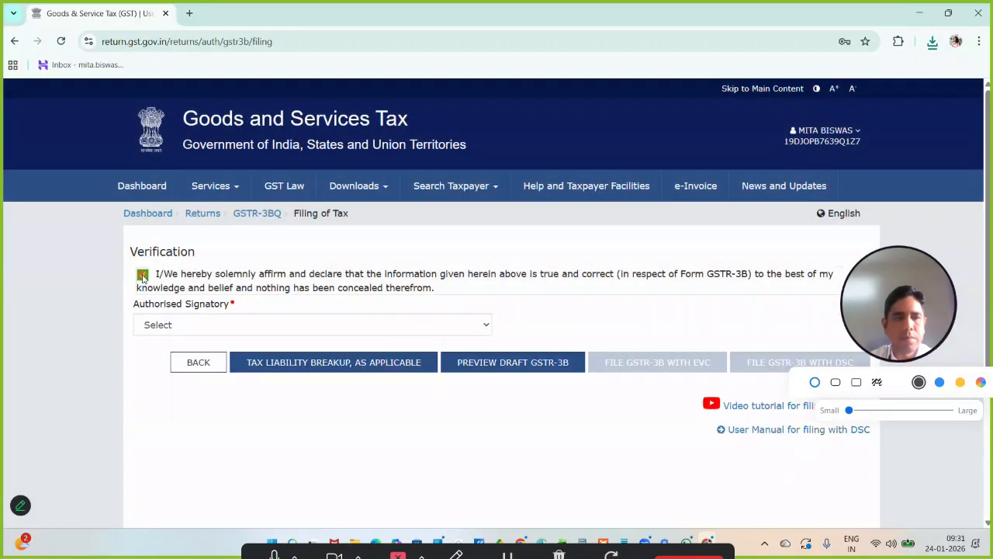
click(207, 324)
click(200, 360)
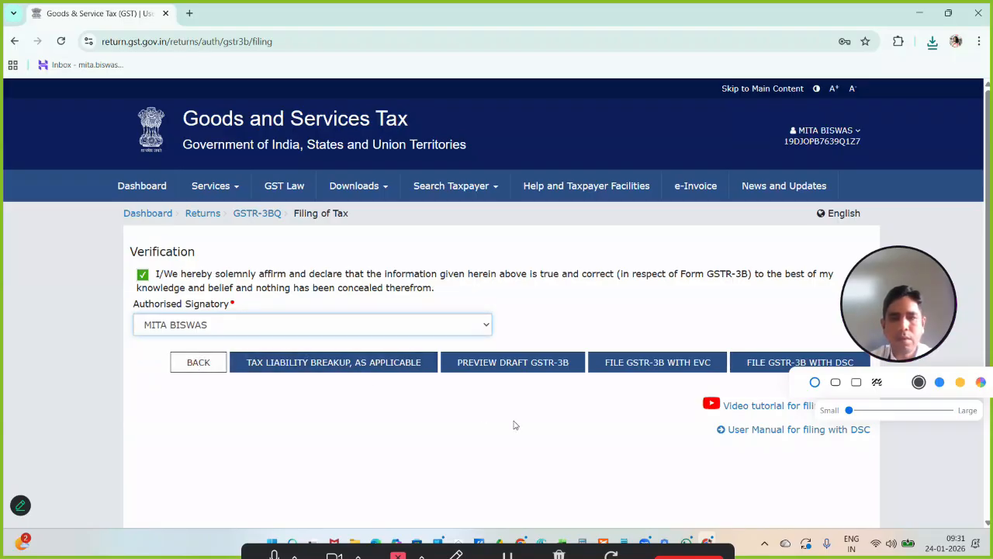
- File the GSTR-3B with EVC, validating it with the one-time password, and decline the browser's password update
click(635, 371)
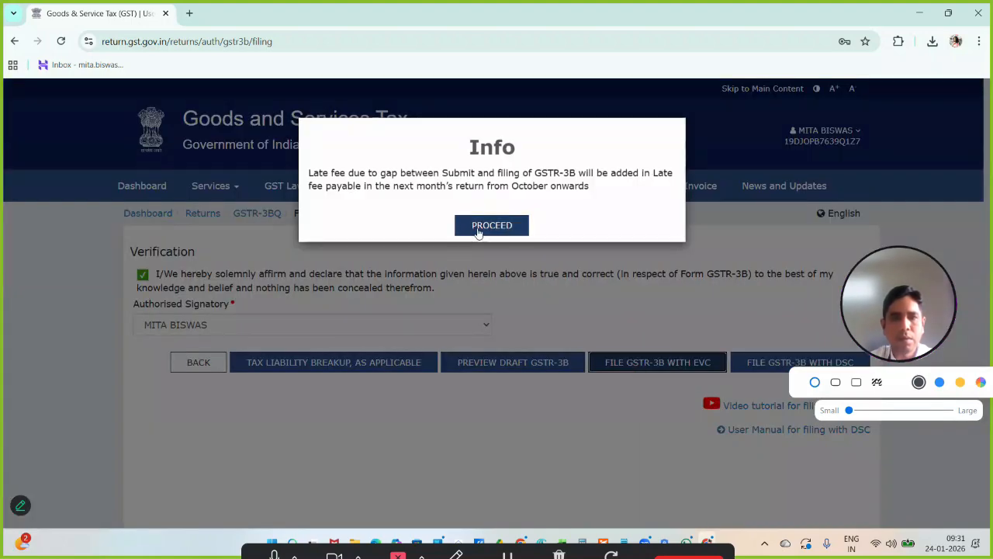
click(478, 232)
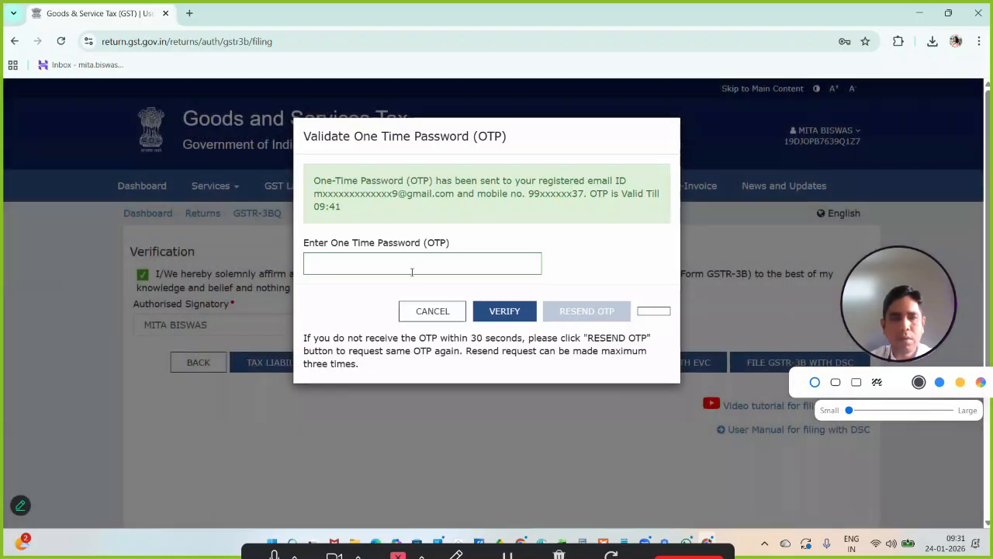
click(412, 271)
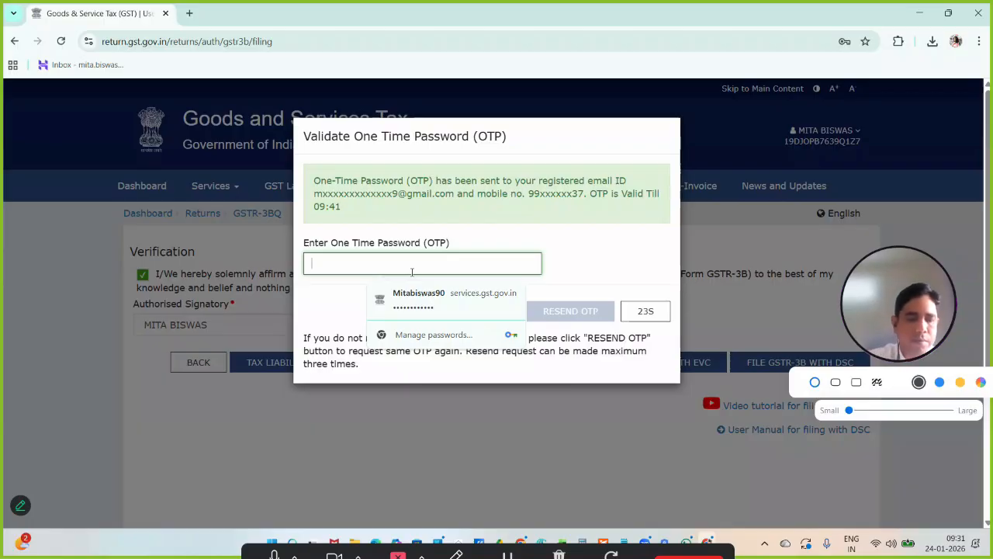
text(1)
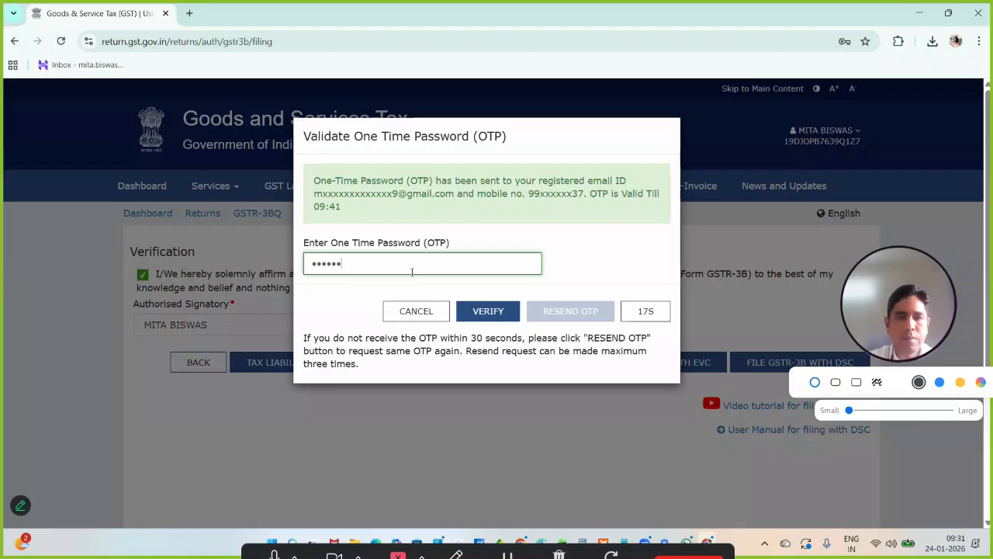
click(488, 311)
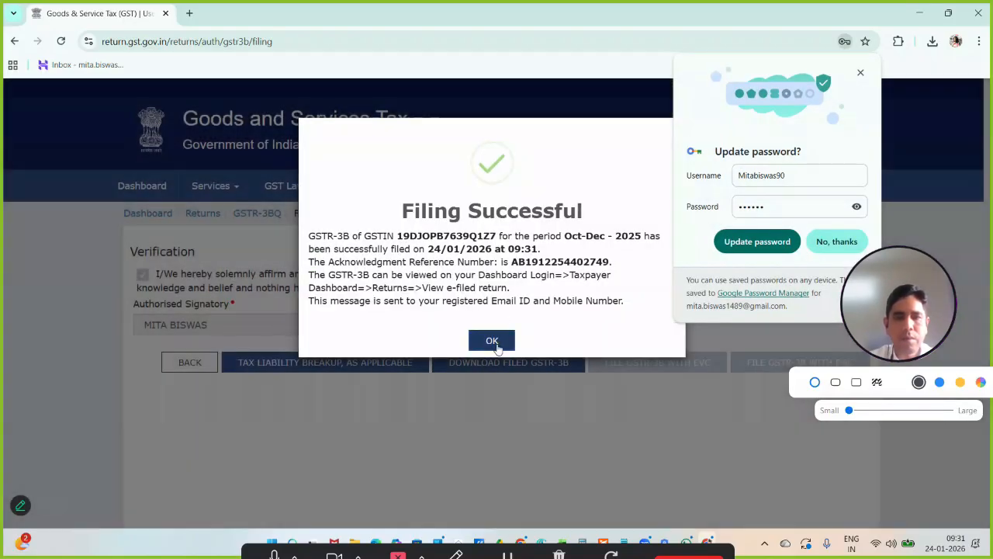
click(818, 242)
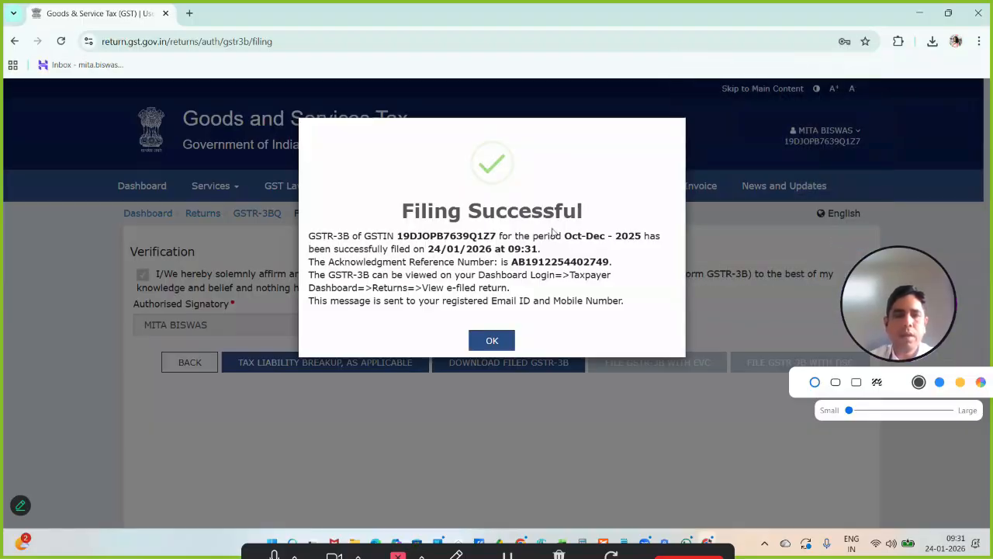
click(501, 342)
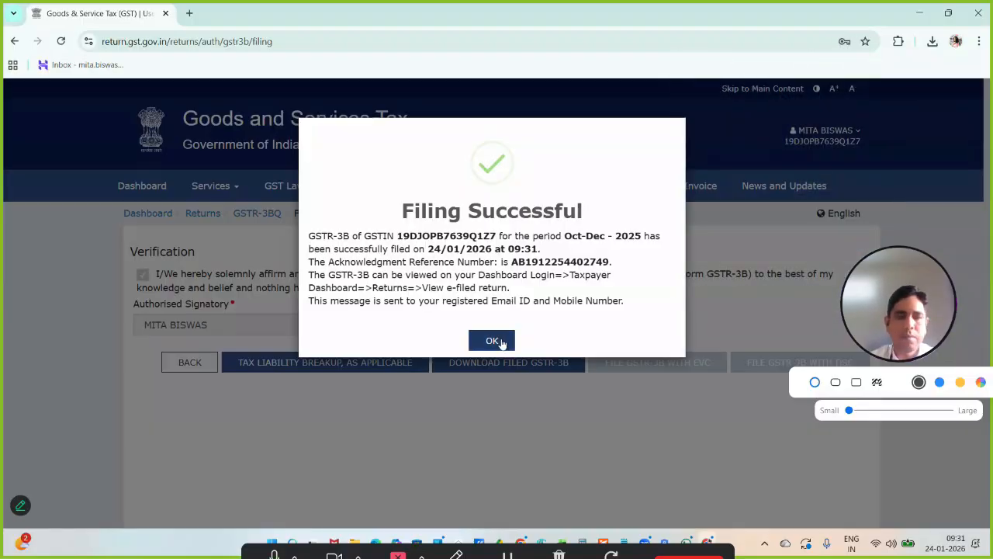
click(501, 343)
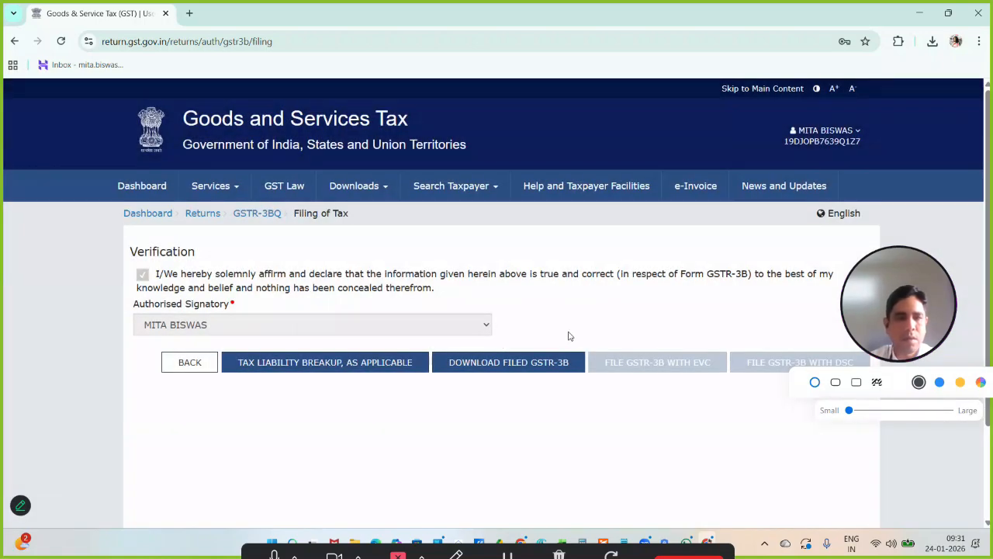
- Download the filed GSTR-3B and open the downloaded PDF
click(526, 361)
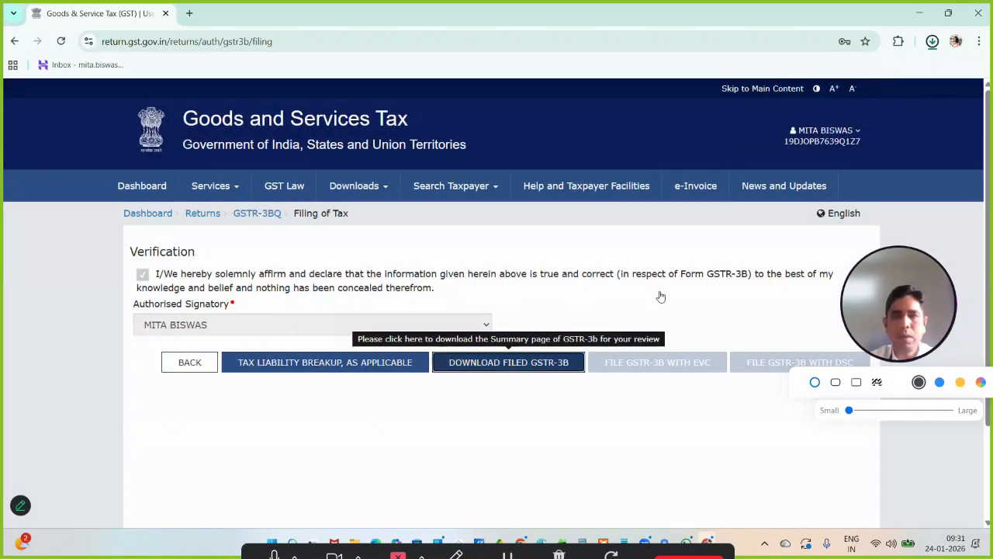
click(937, 52)
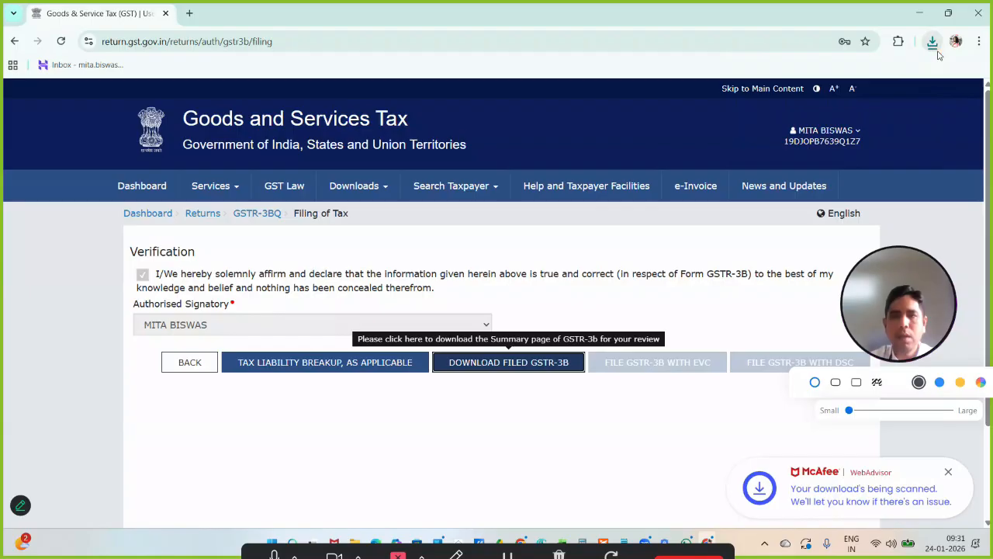
click(933, 44)
click(816, 103)
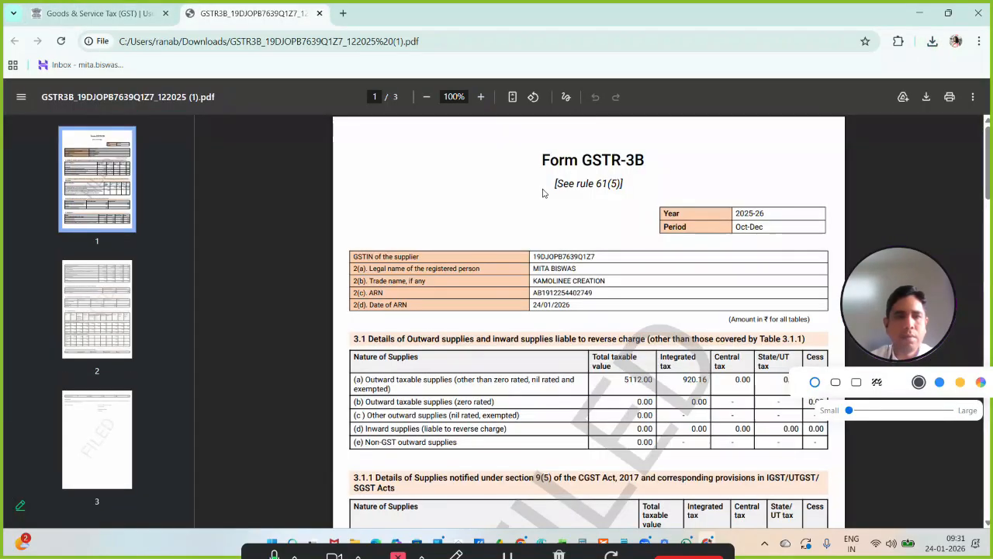
- Look through all pages of the filed GSTR-3B PDF, close it and return to the Filing of Tax page
scroll(543, 193, down, 10)
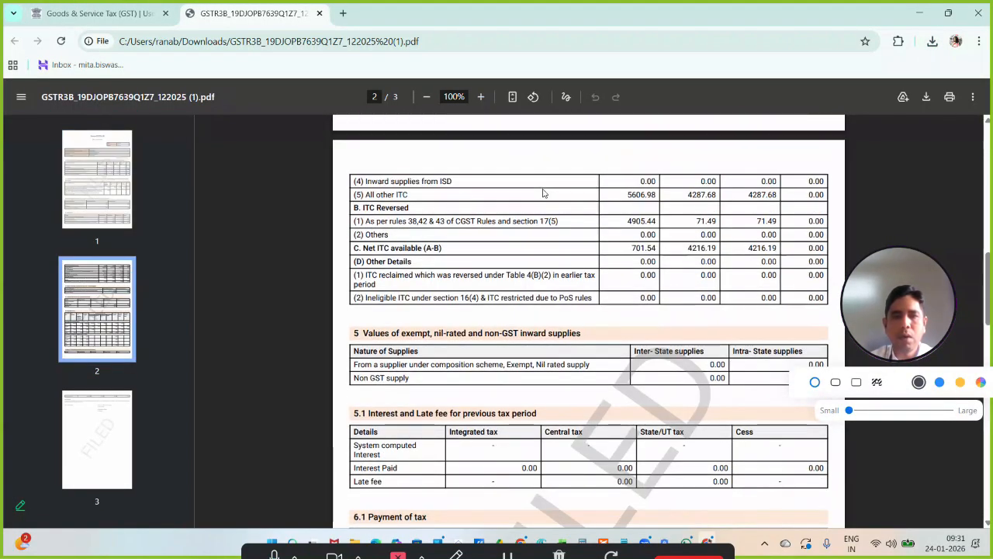
scroll(543, 193, down, 10)
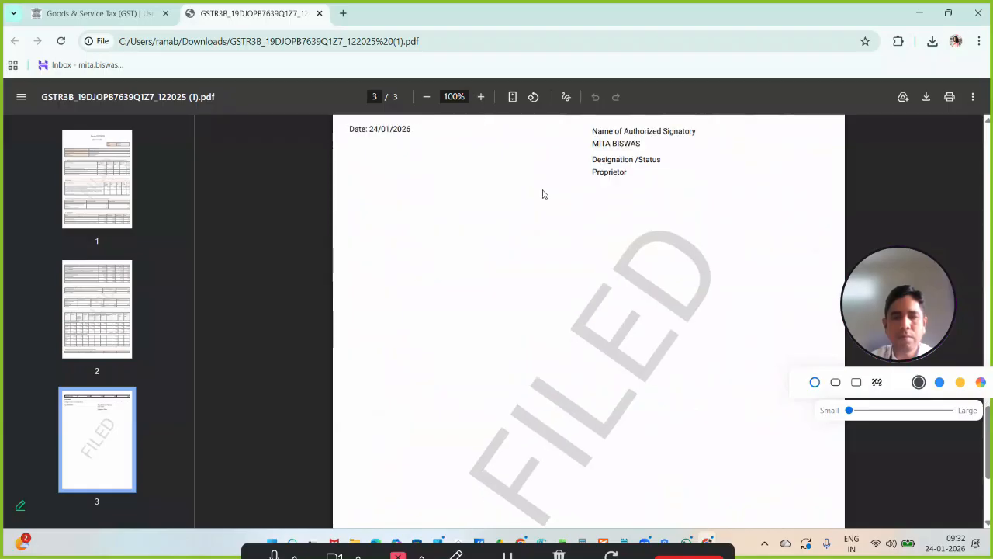
scroll(543, 194, up, 5)
key(ctrl+w)
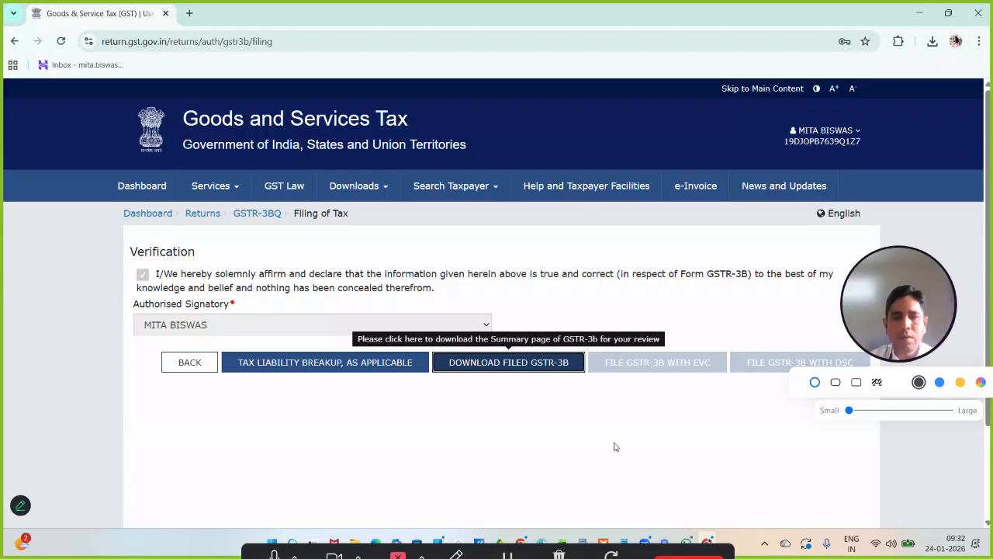
scroll(615, 446, down, 1)
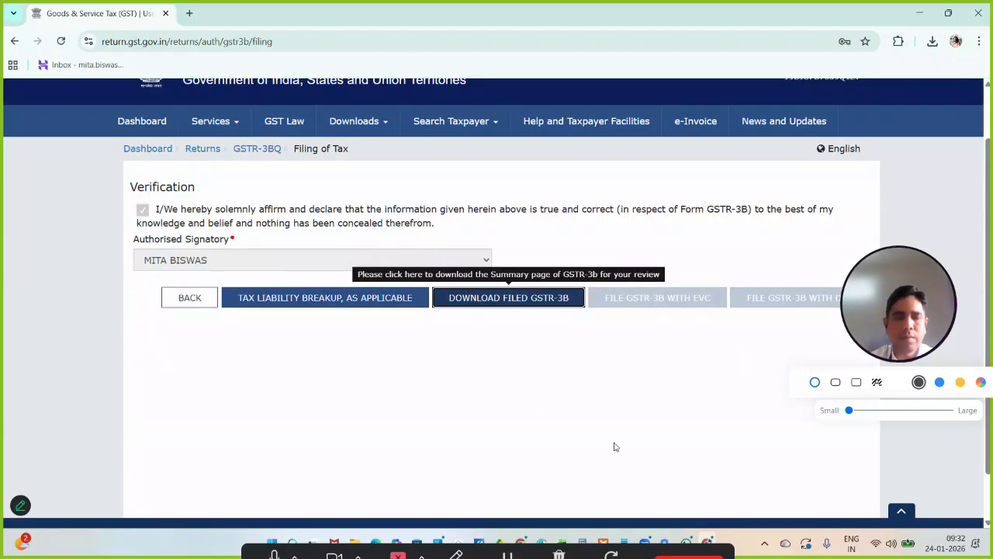